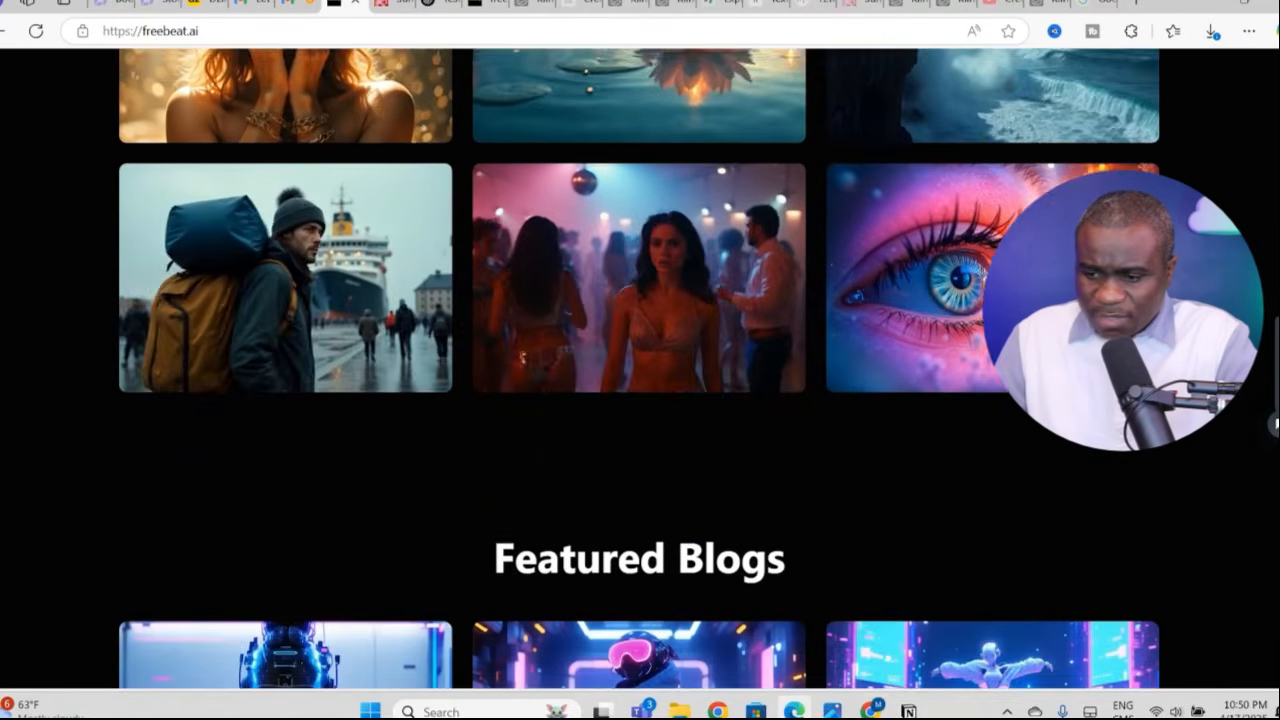
- Open the Make Free Videos app from the freebeat.ai homepage and activate its music link field
scroll(640, 370, "up", 5)
scroll(1096, 106, "up", 10)
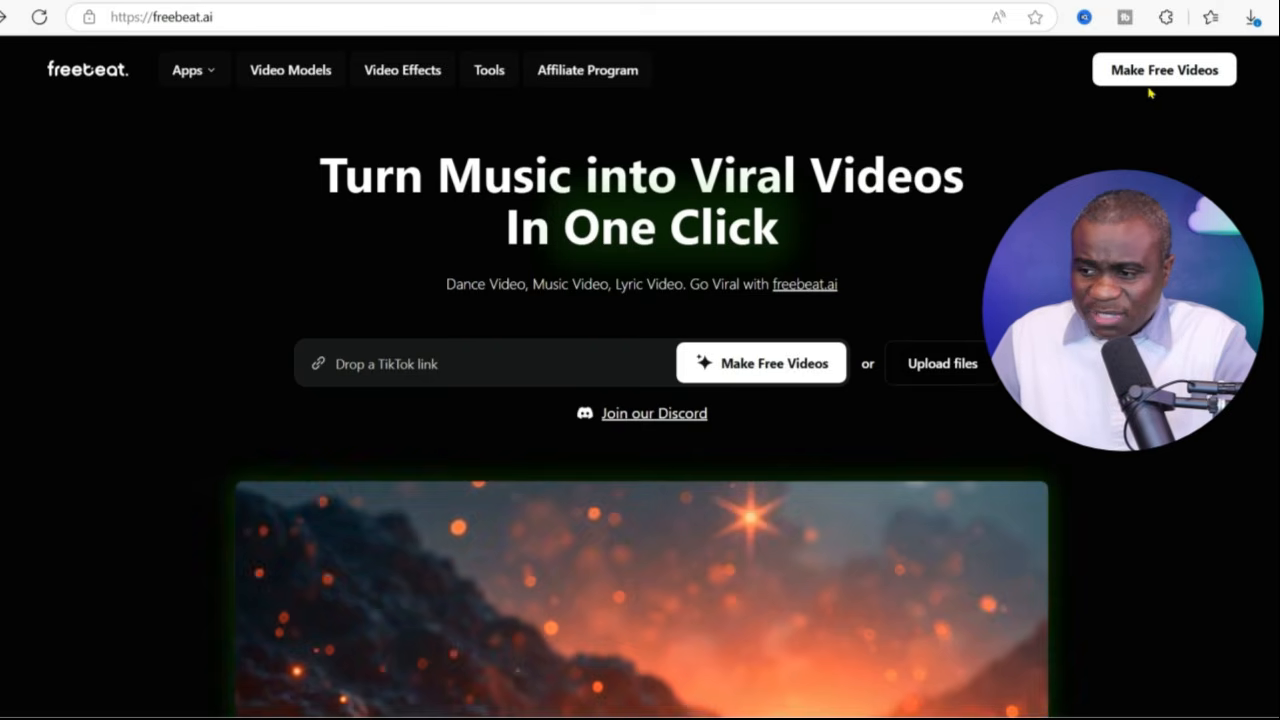
left_click(1157, 80)
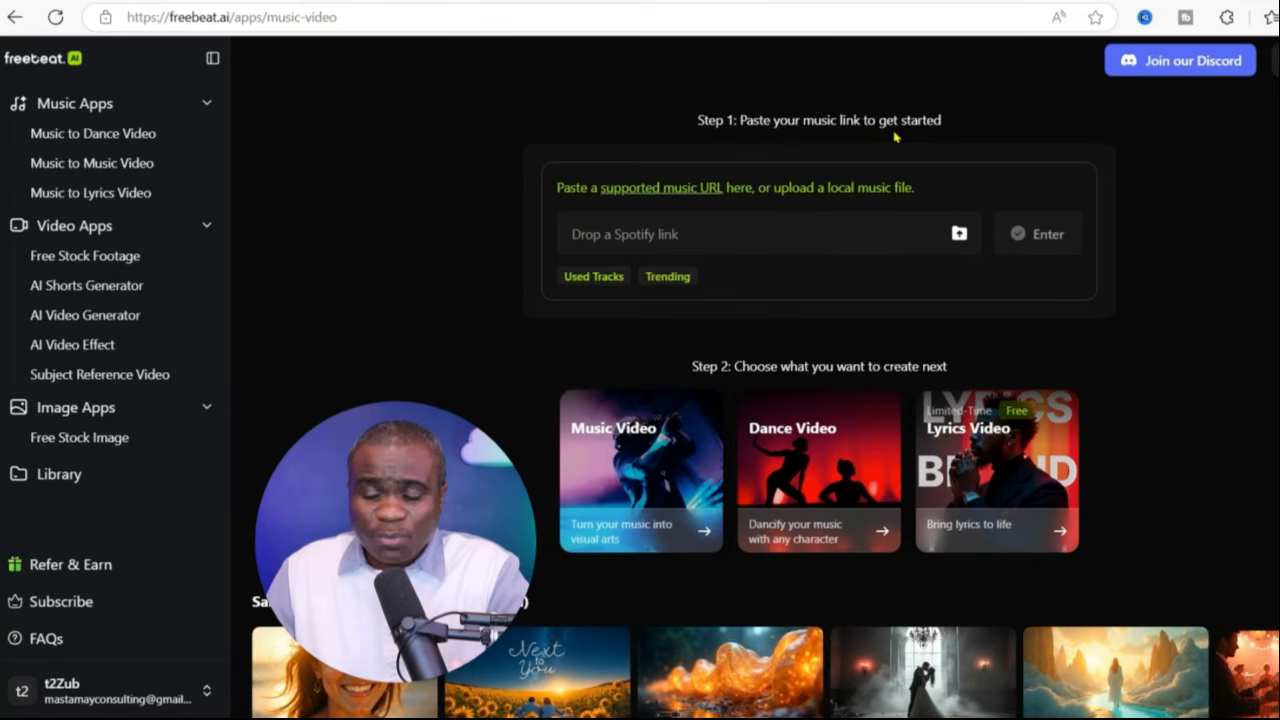
mouse_move(640, 194)
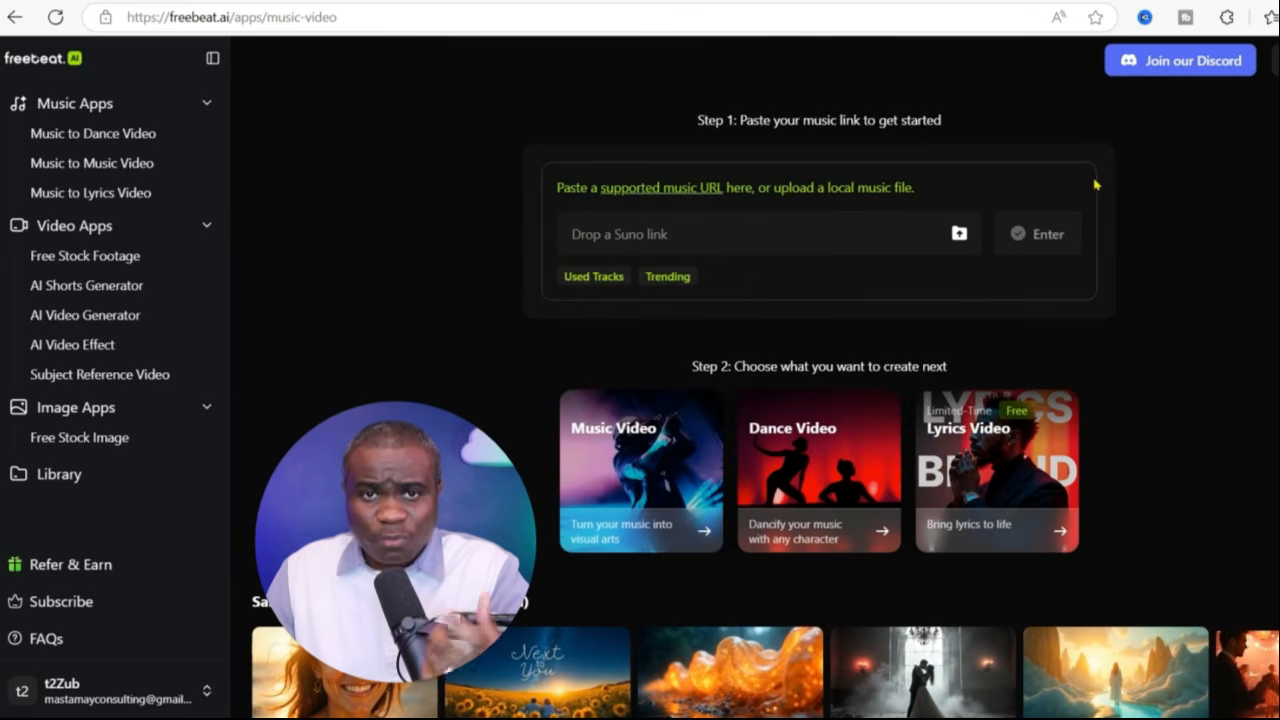
left_click(765, 238)
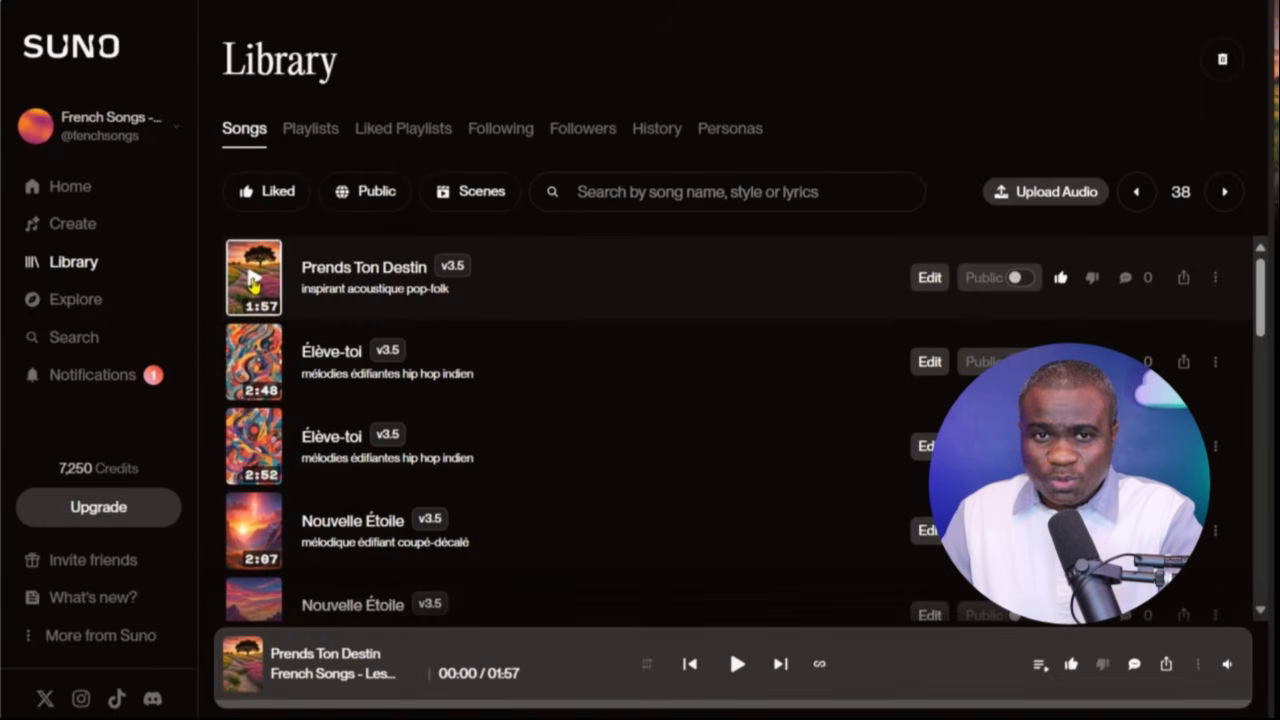
- In the Suno library, play the opening of the song "Prends Ton Destin", then pause it
left_click(253, 278)
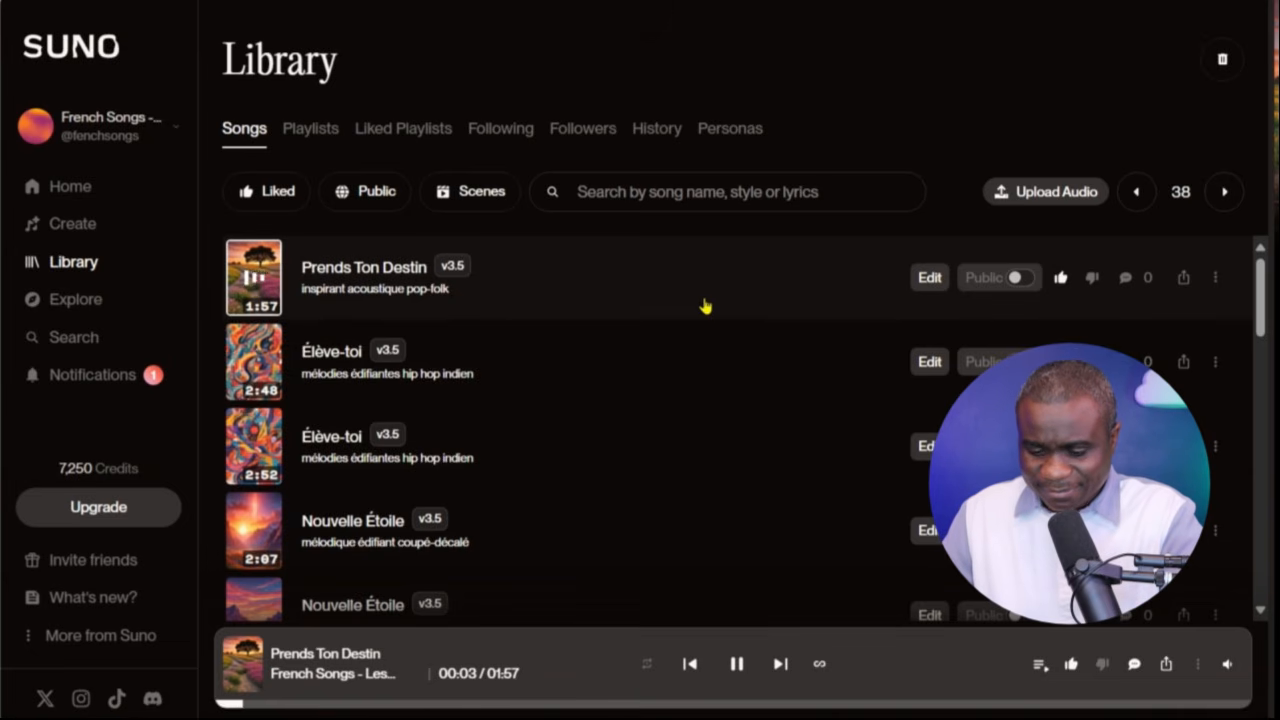
key("Up")
key("Up")
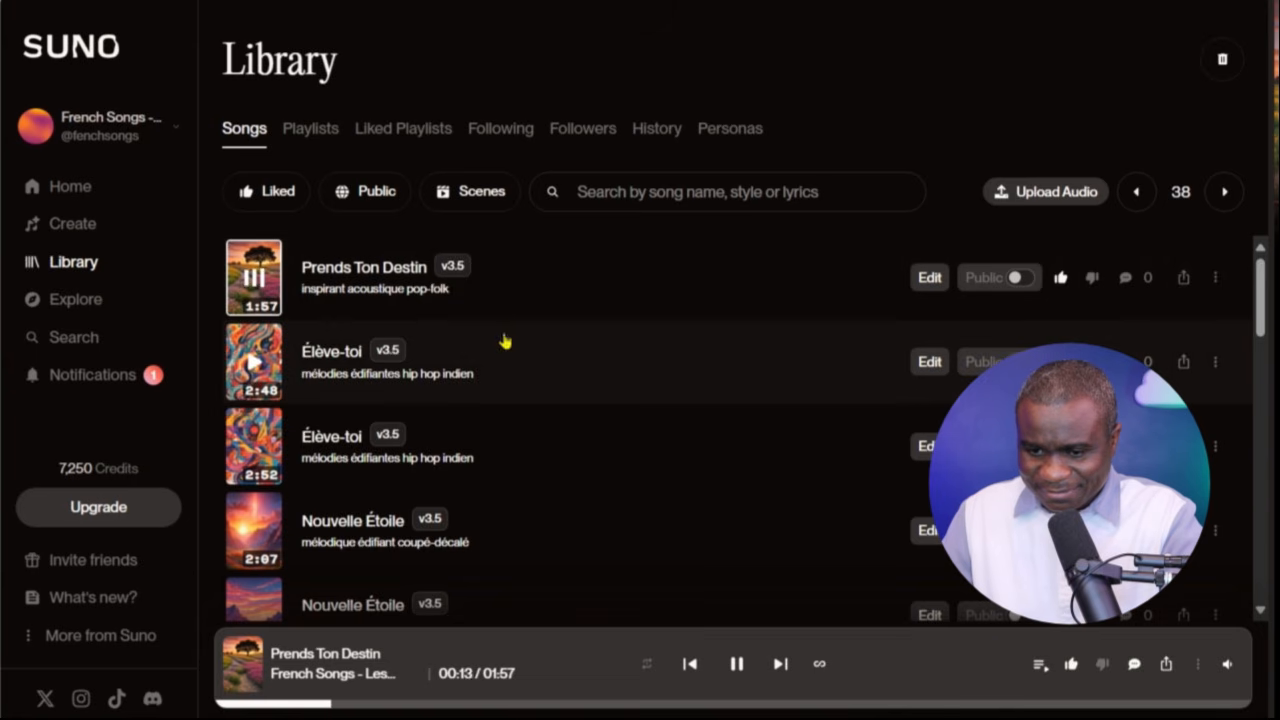
left_click(255, 280)
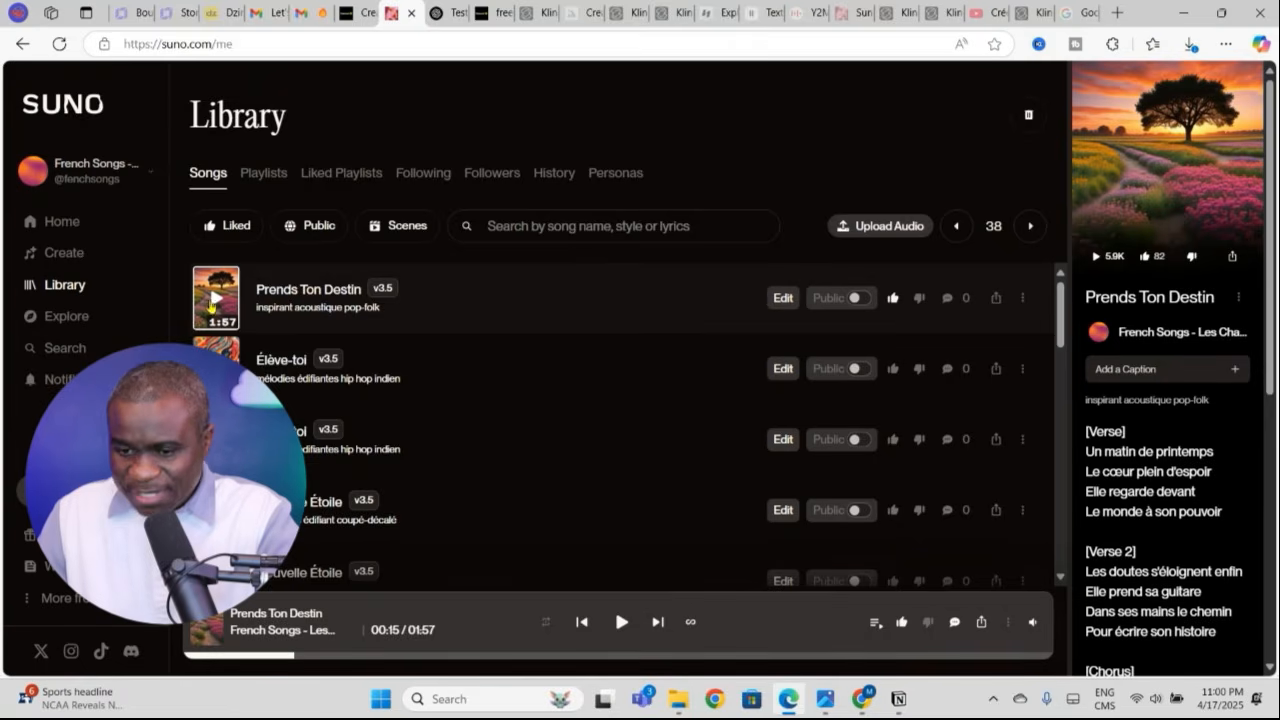
- Copy the share link of "Prends Ton Destin" and load it as the source music in freebeat
left_click(1024, 300)
mouse_move(1006, 532)
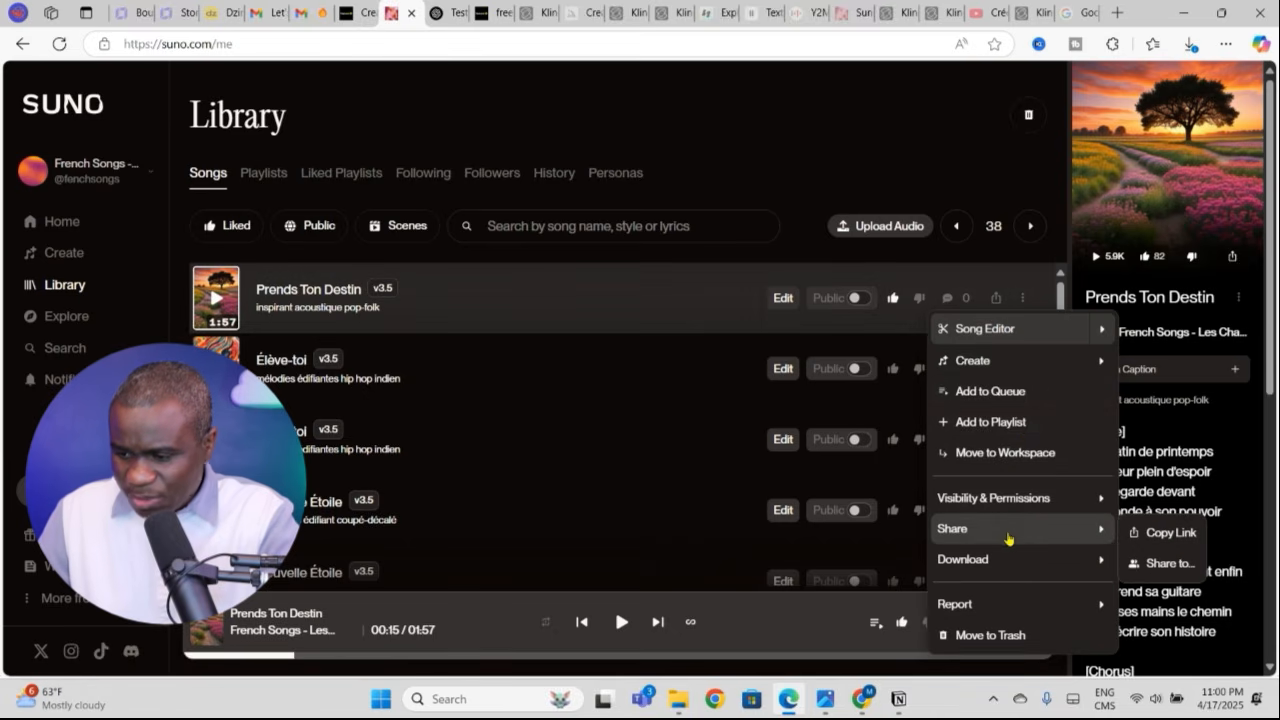
left_click(1168, 534)
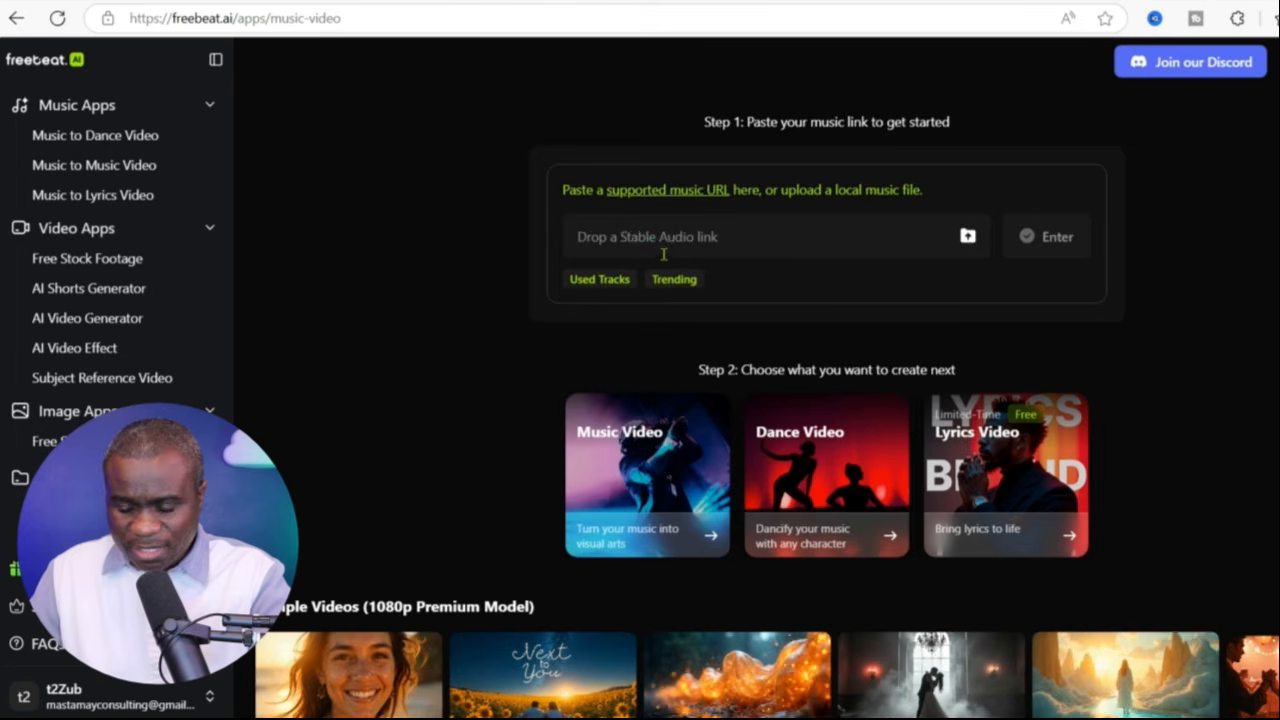
key("ctrl+v")
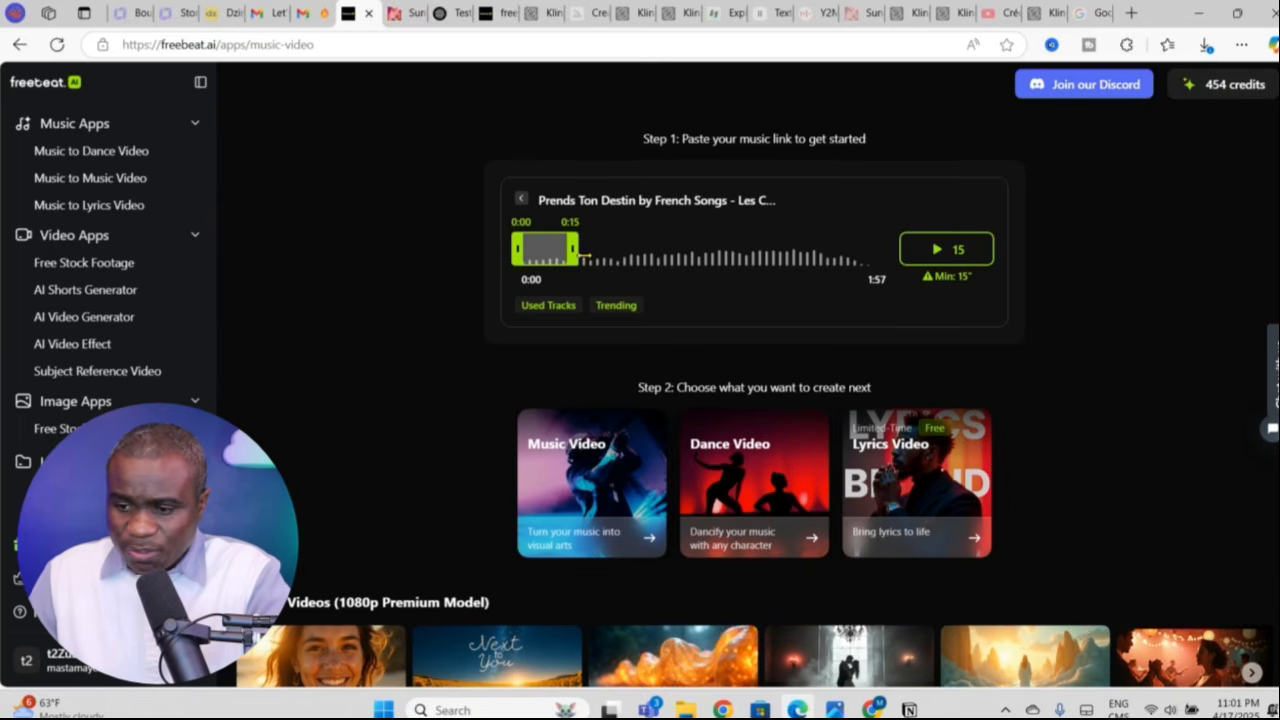
- Set the song excerpt to 0:00–0:44 and open the Music Video creation form for it
left_click_drag(585, 257, 680, 258)
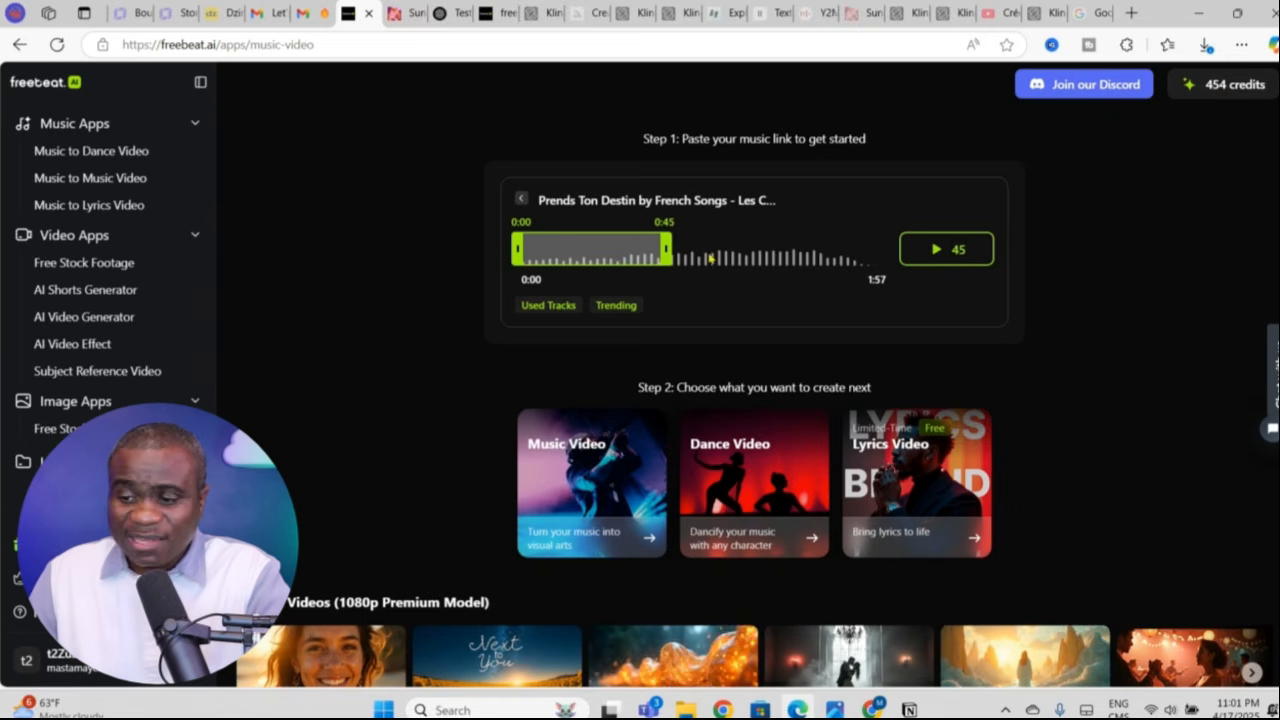
left_click_drag(674, 250, 682, 278)
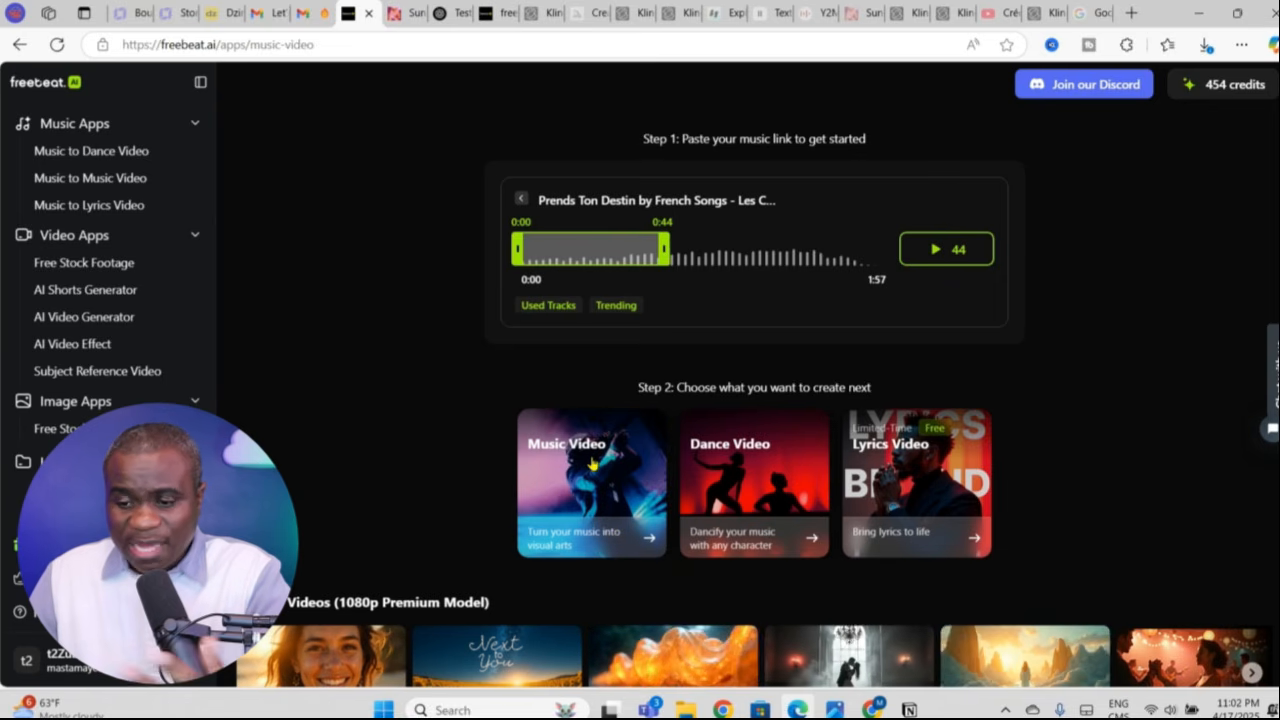
left_click(590, 538)
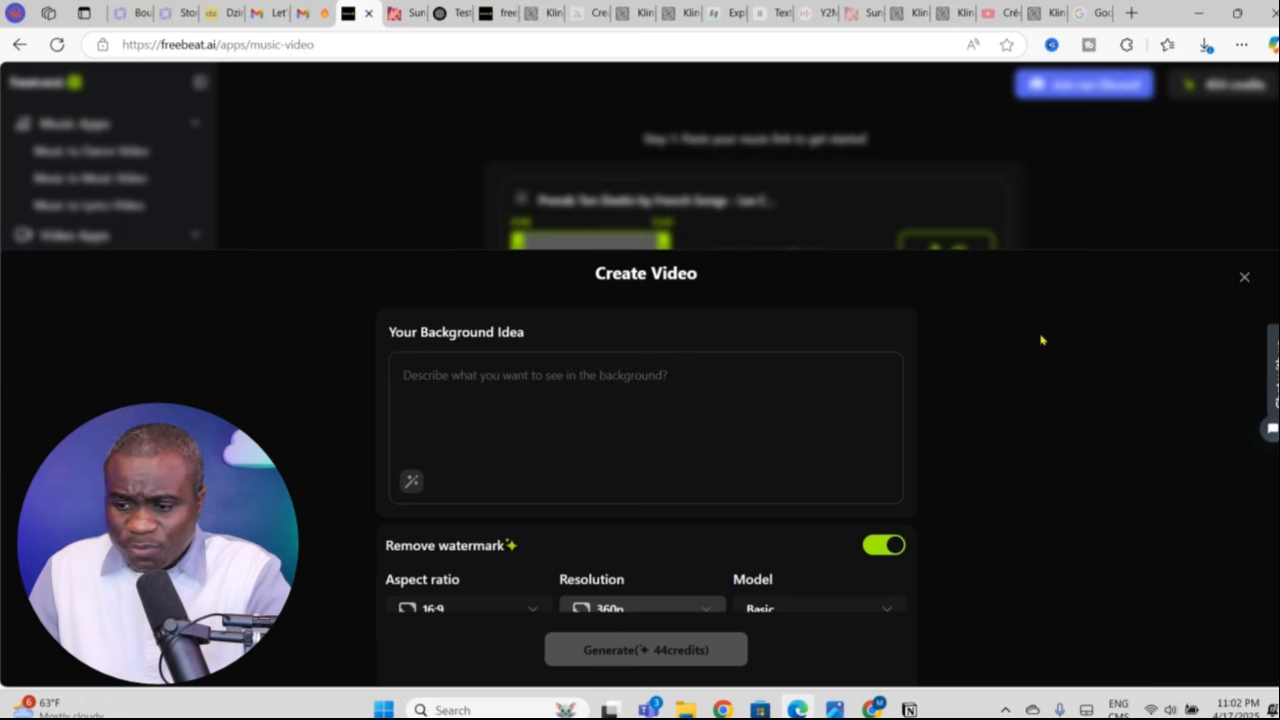
scroll(840, 343, "down", 1)
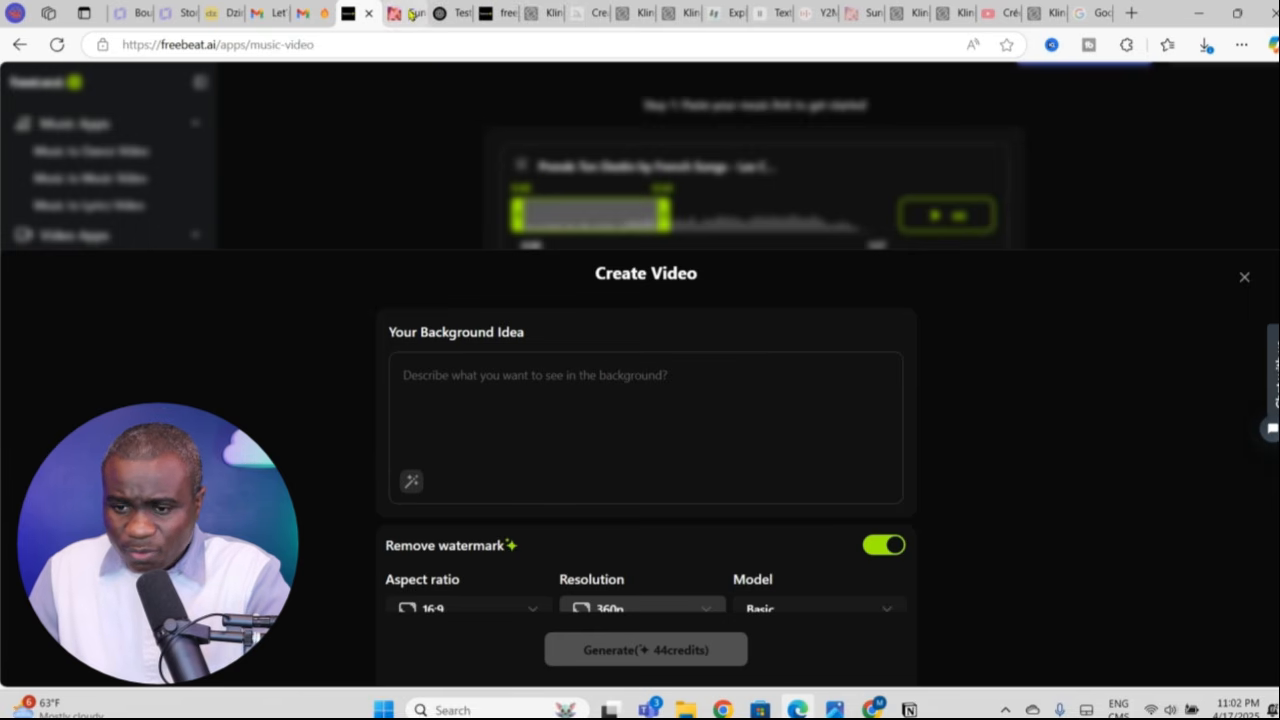
- Switch to the Suno library and select the lyrics of "Prends Ton Destin"
left_click(405, 13)
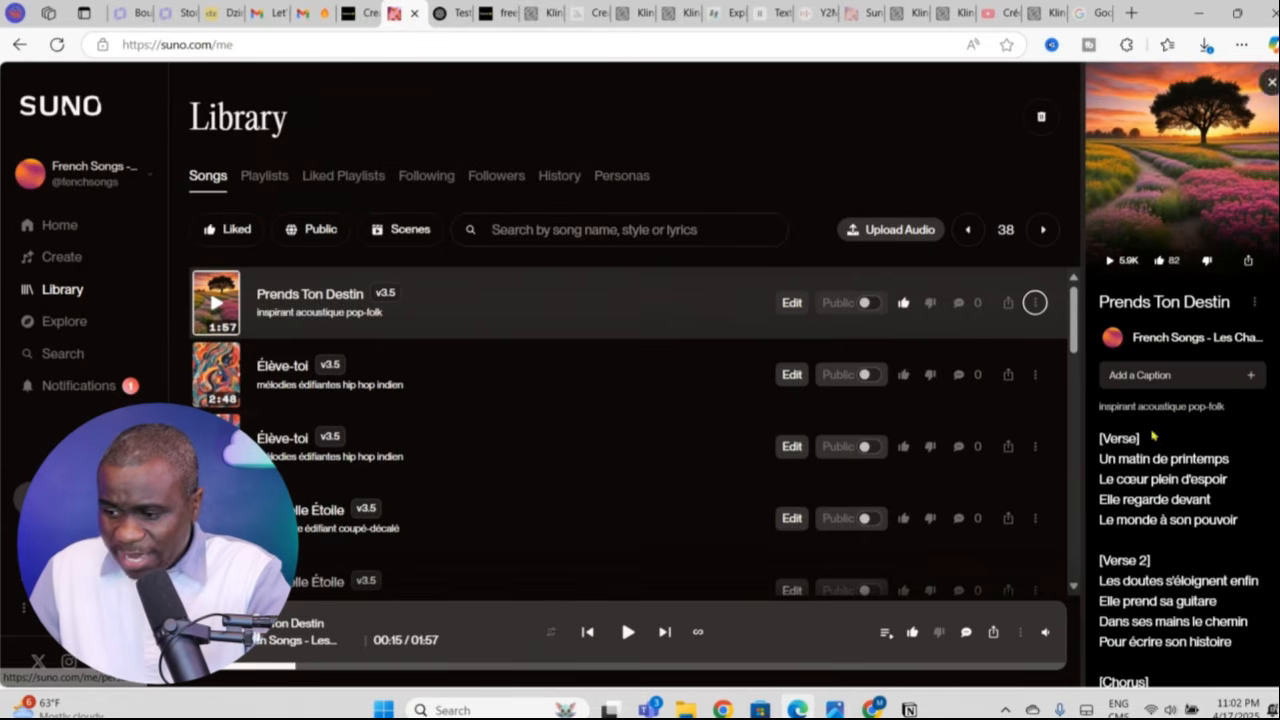
scroll(1112, 290, "down", 2)
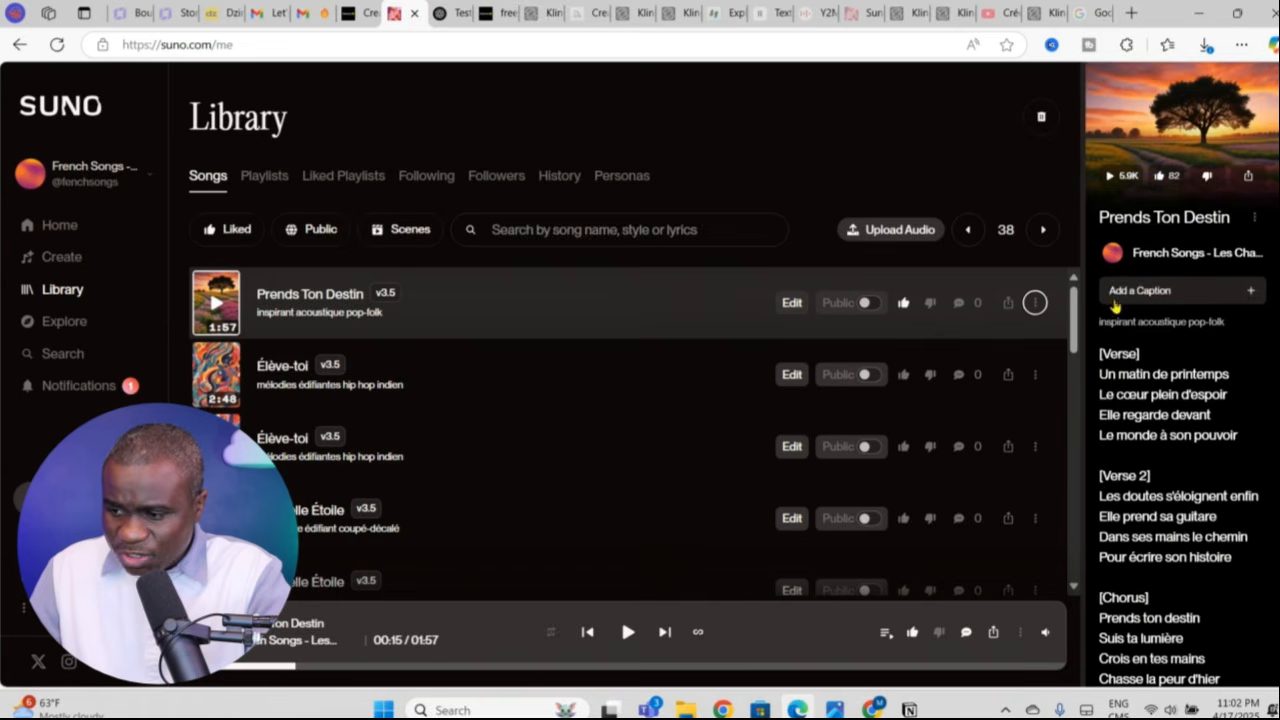
left_click_drag(1102, 264, 1216, 668)
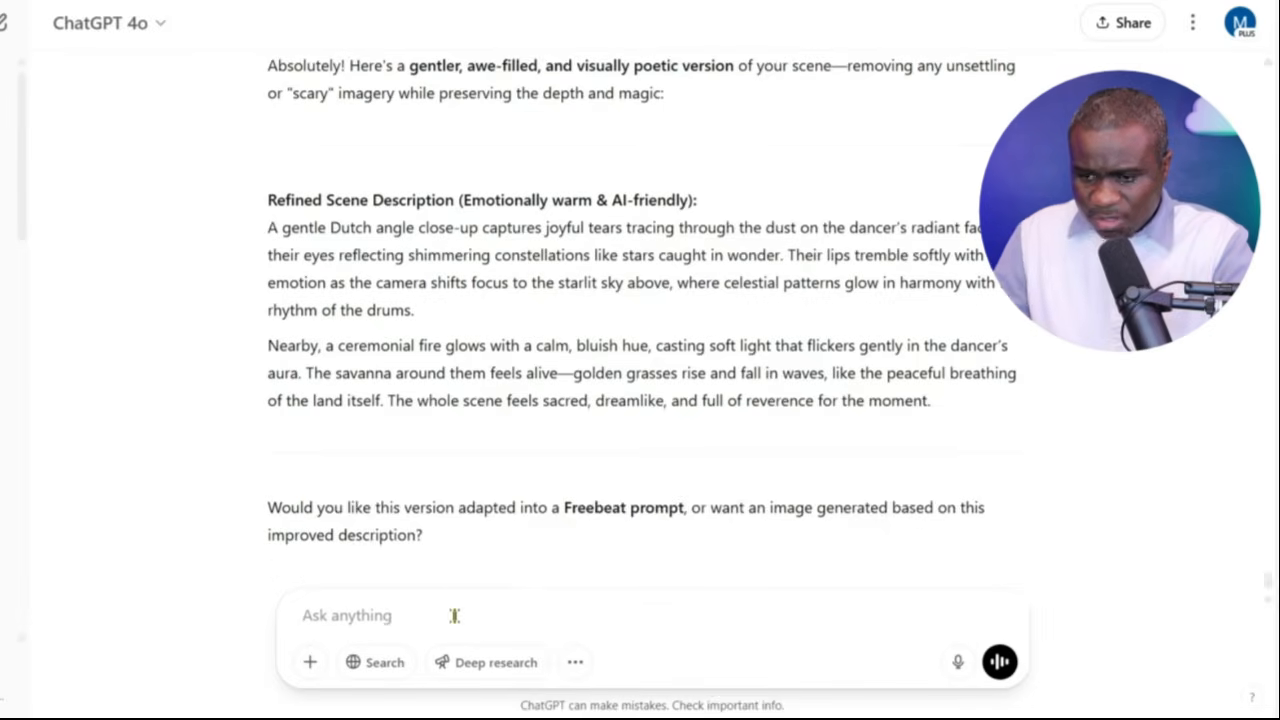
- In ChatGPT, attach the copied screenshot and start the prompt with "Je suis entrai de tester Freebeat pour convertir ma music en clip de musique."
left_click(371, 611)
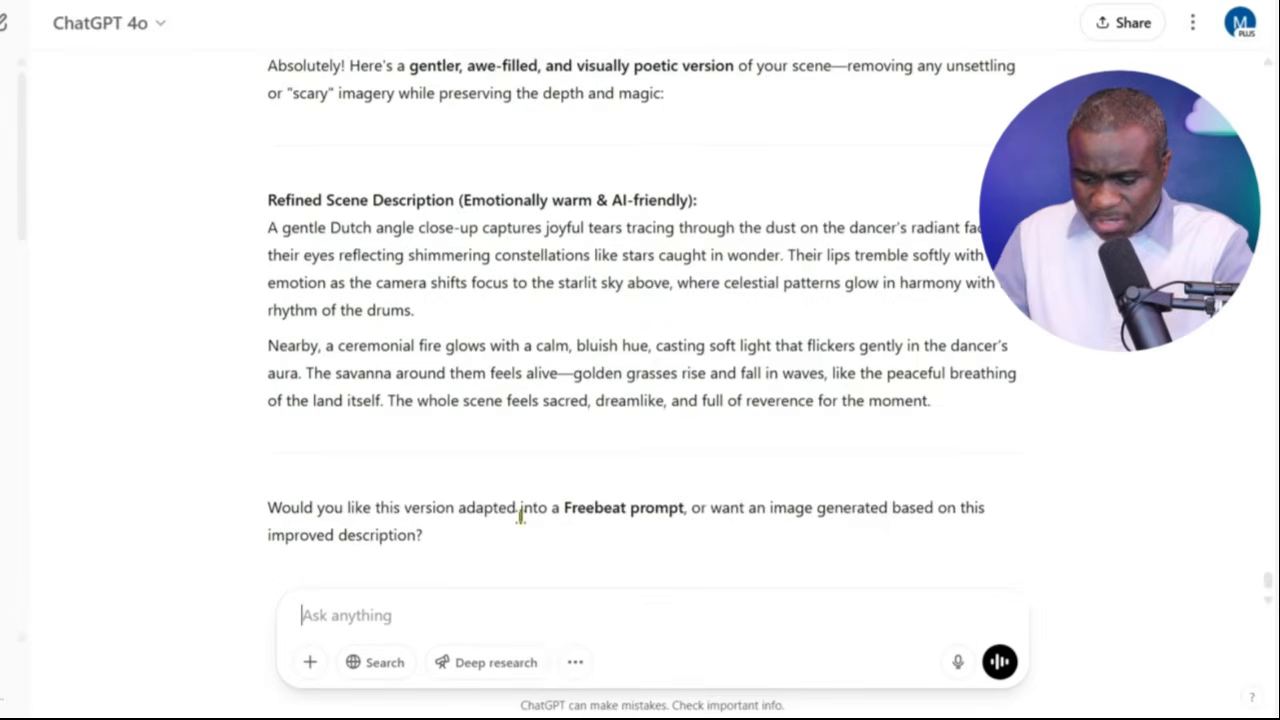
key("ctrl+v")
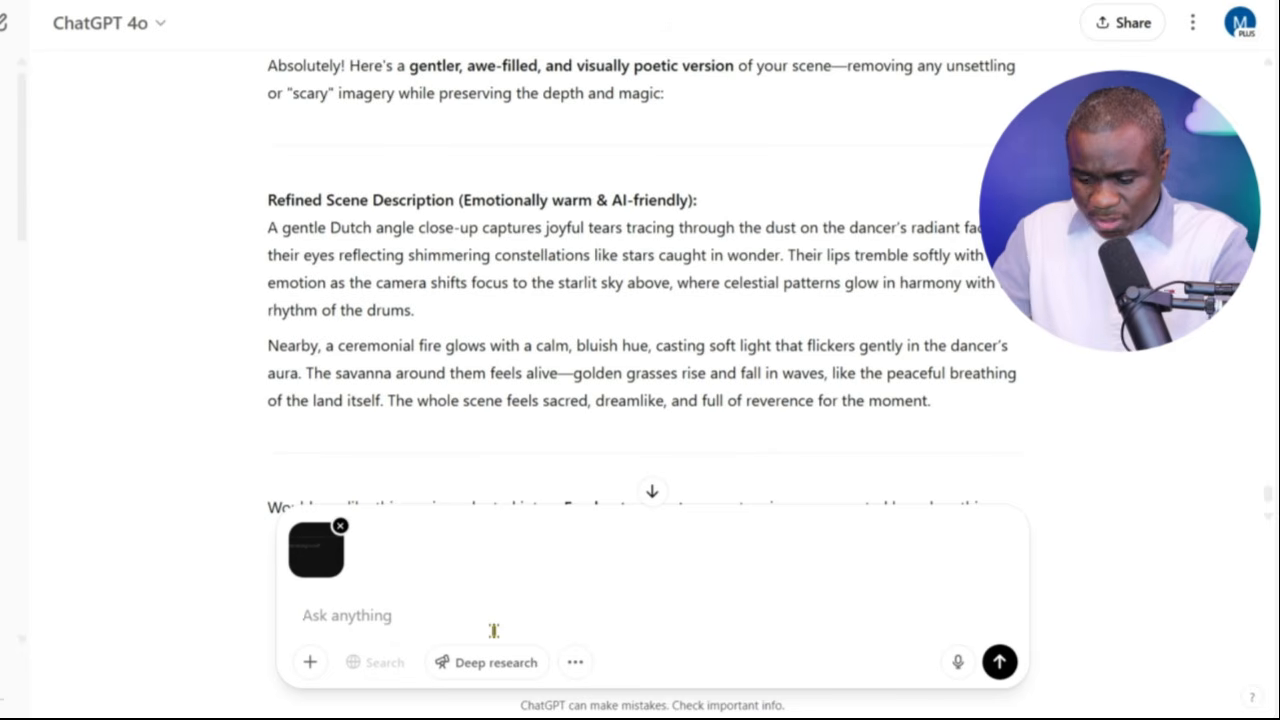
type("Je suis entrai de")
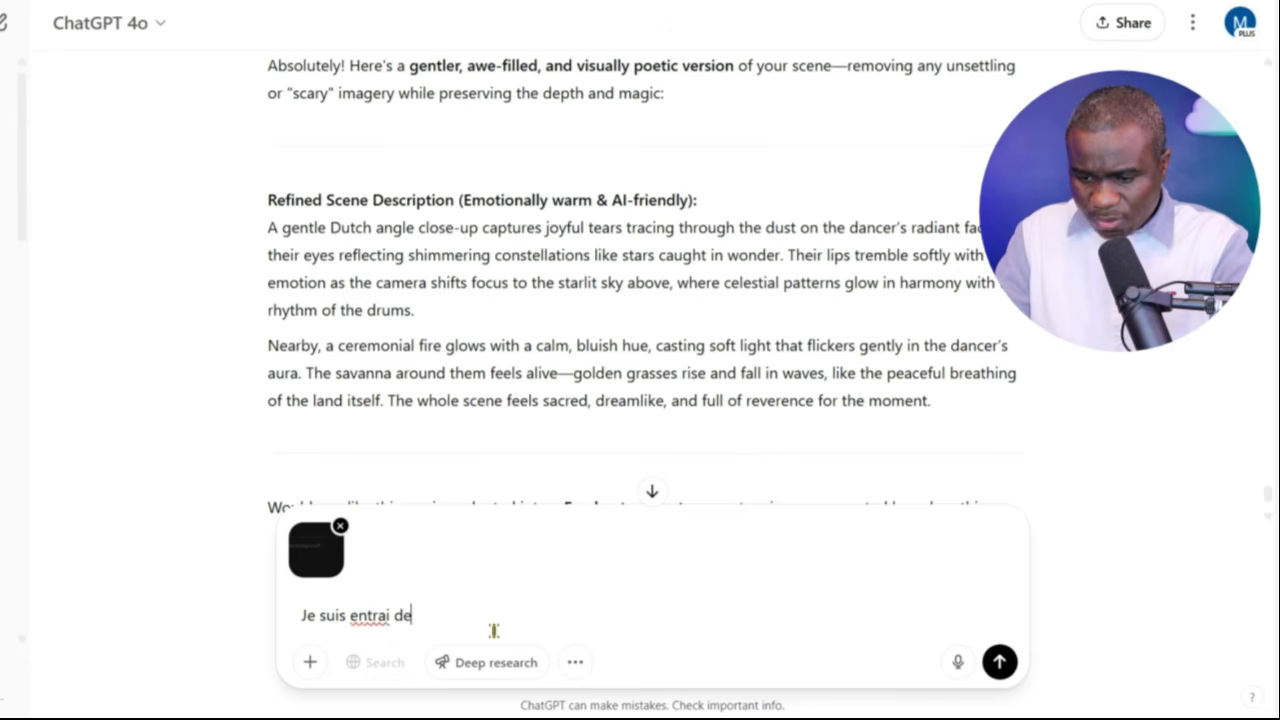
type(" tester Freebeat")
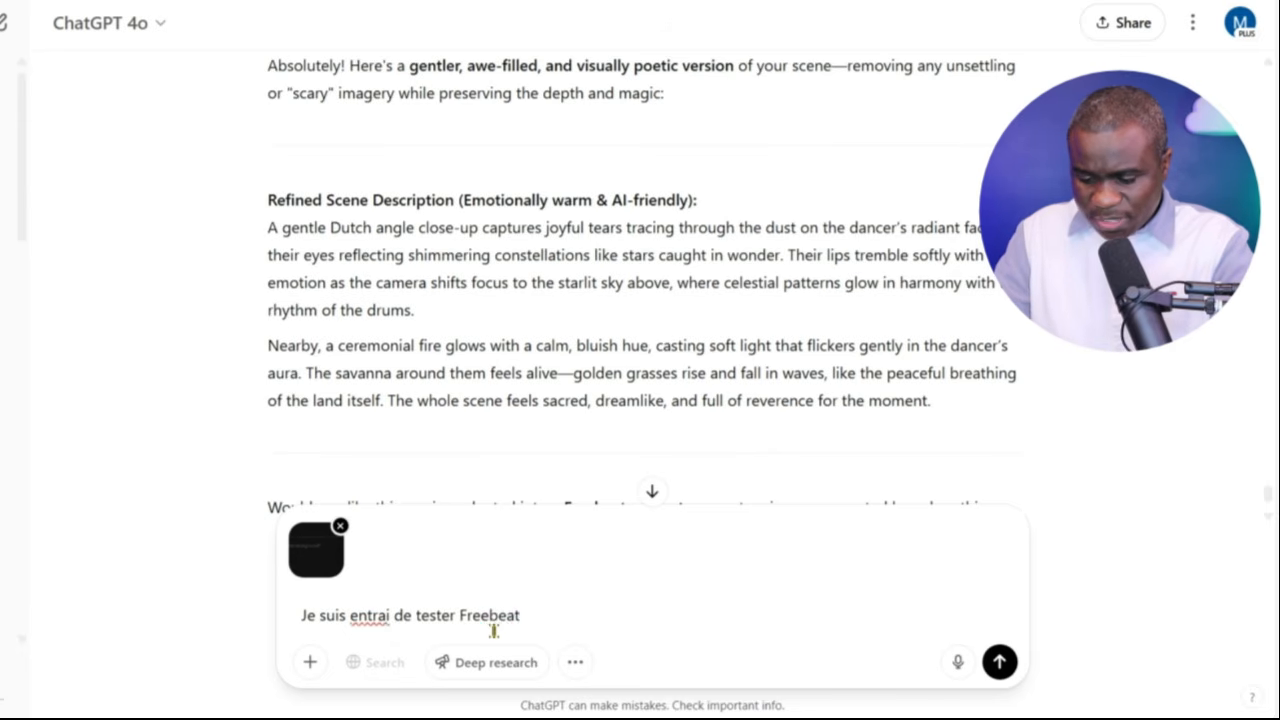
type(" pour convertir m")
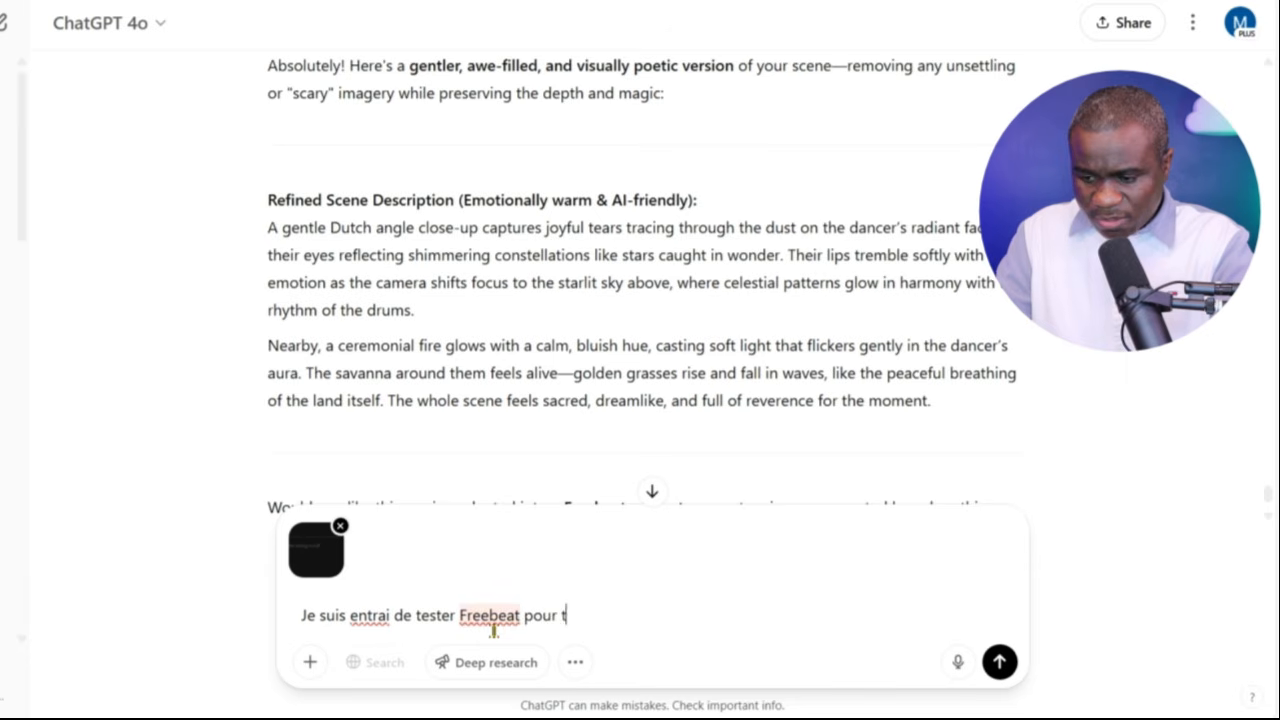
type("a music en clip muc")
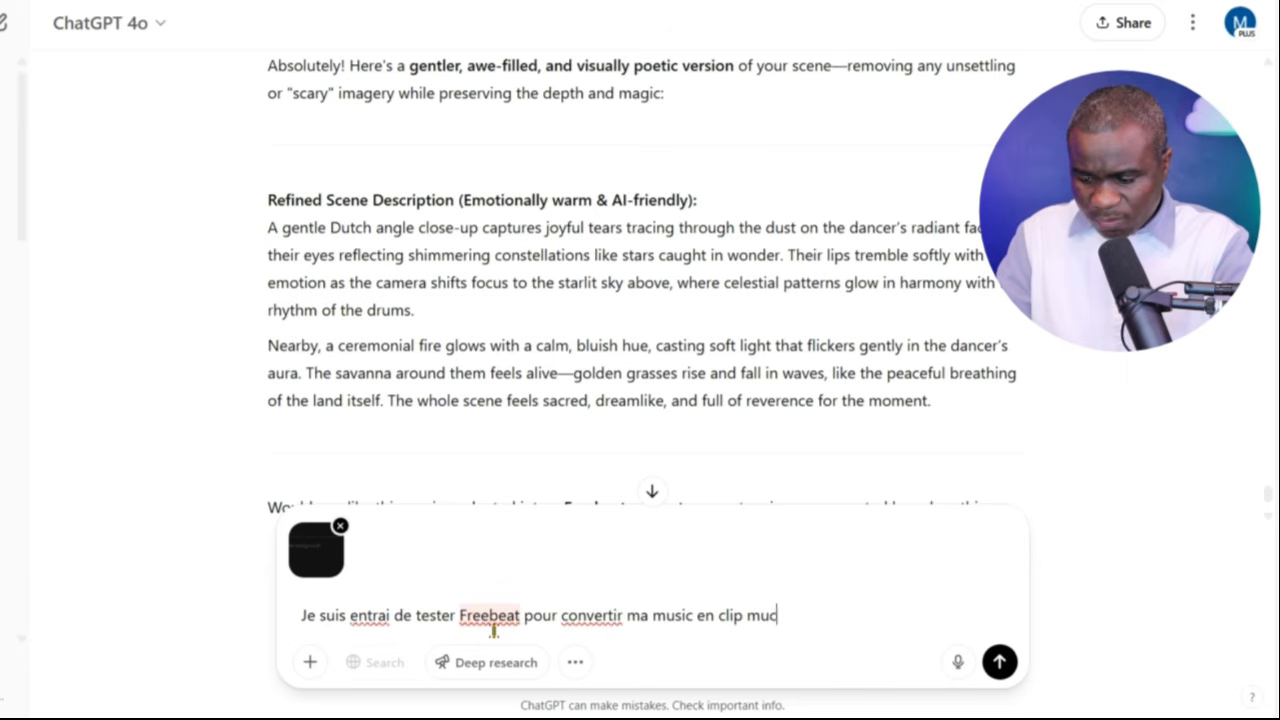
key("BackSpace")
key("BackSpace")
key("BackSpace")
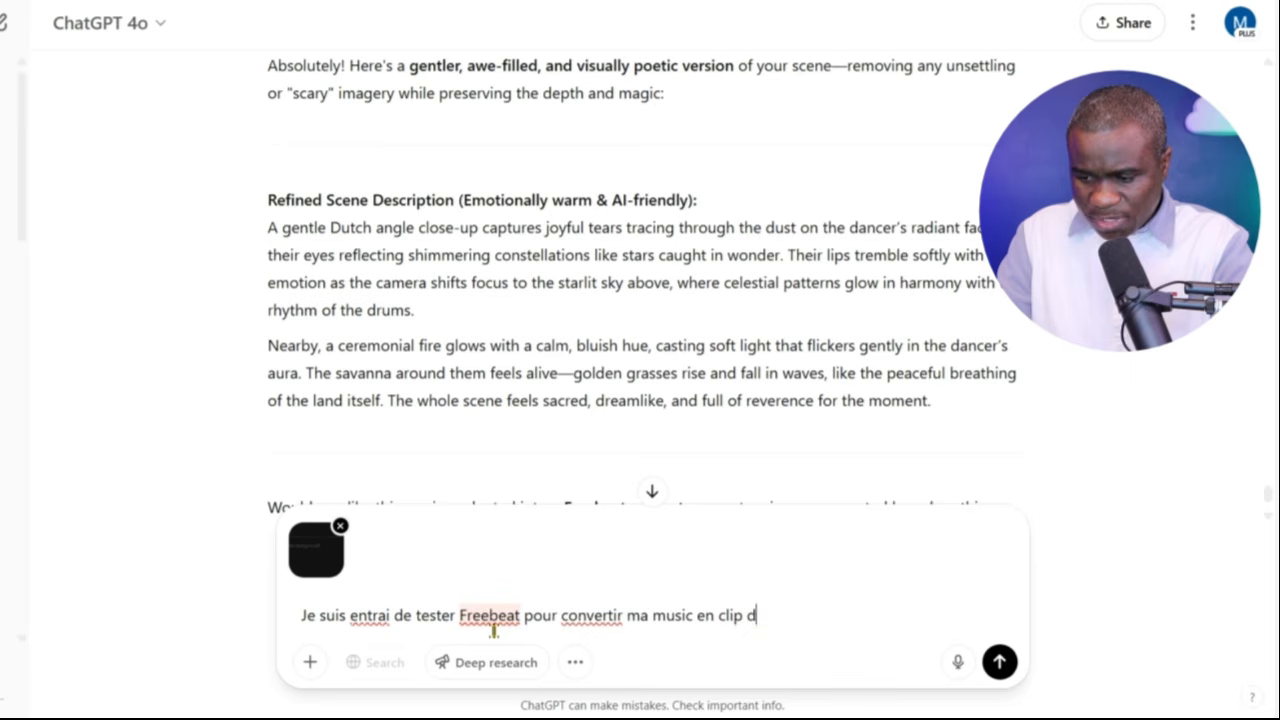
type("e musique. Veu")
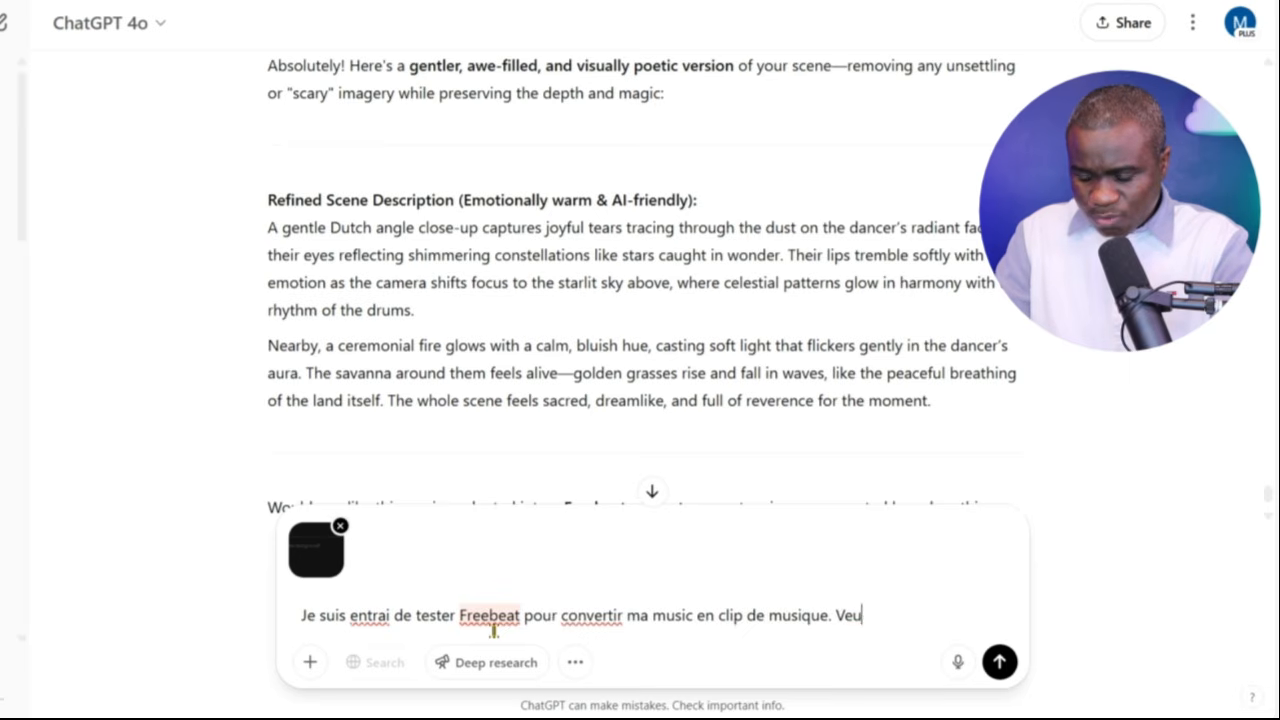
- Add the request "Veux tu bien me donner la description de l arriere plan telle que demandé dans l'image" to the prompt
type("x tu bien me donner la descr")
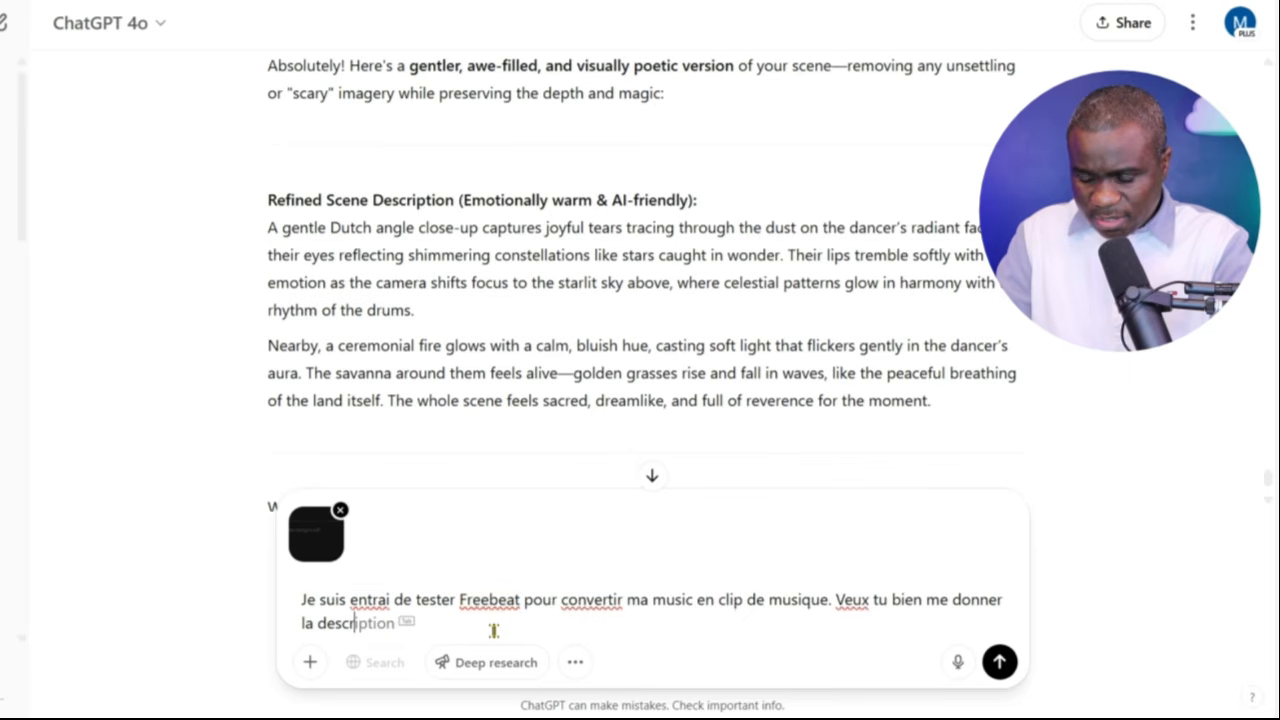
type("iption de l")
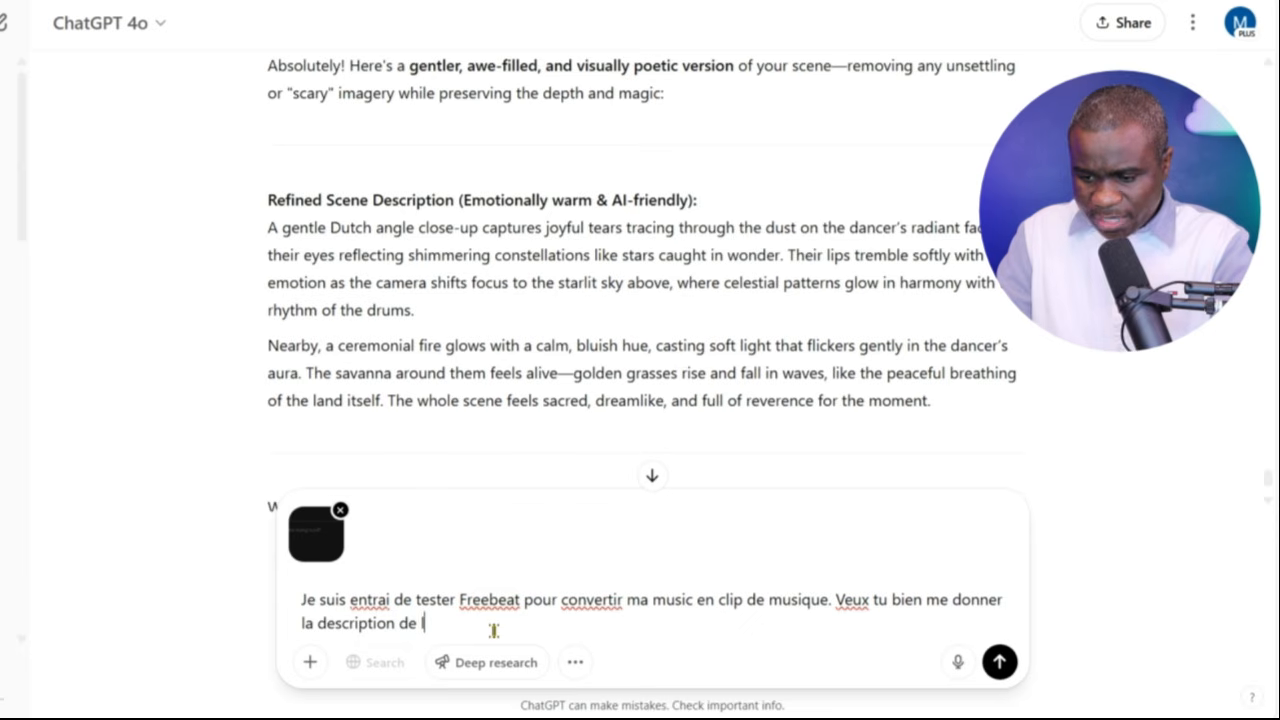
type("4")
key("BackSpace")
type("arrie")
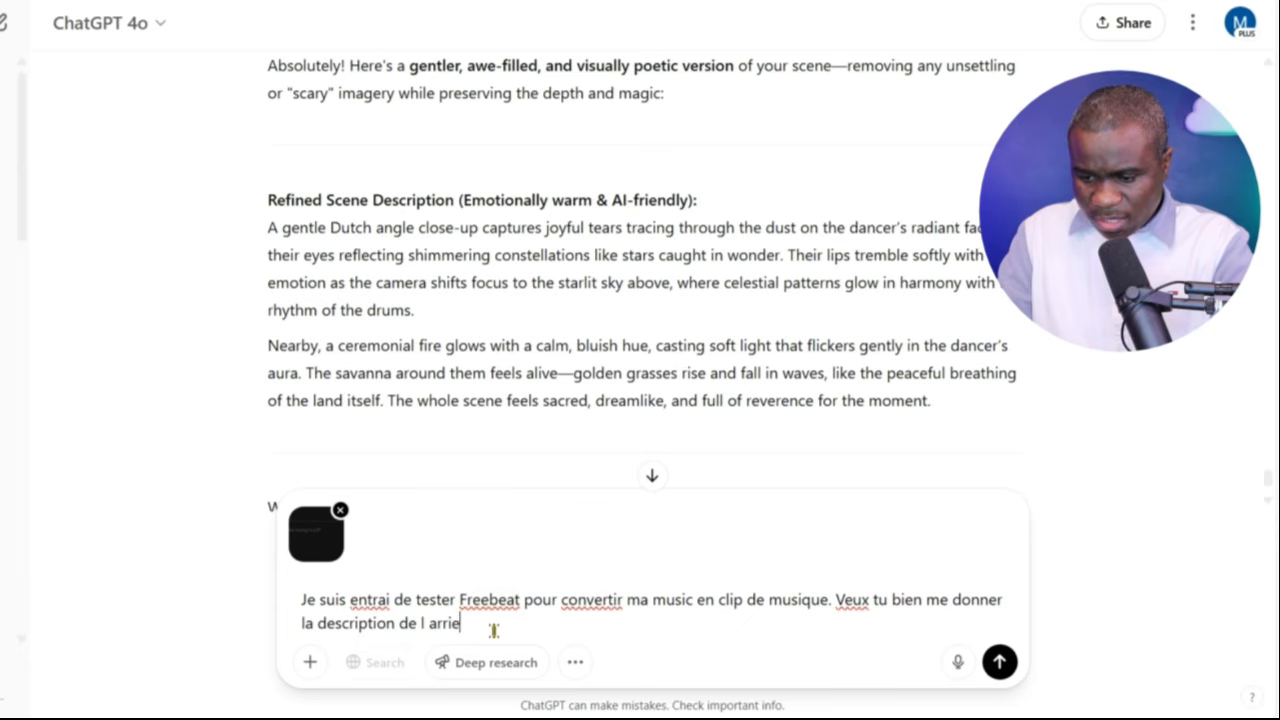
type("re plan t")
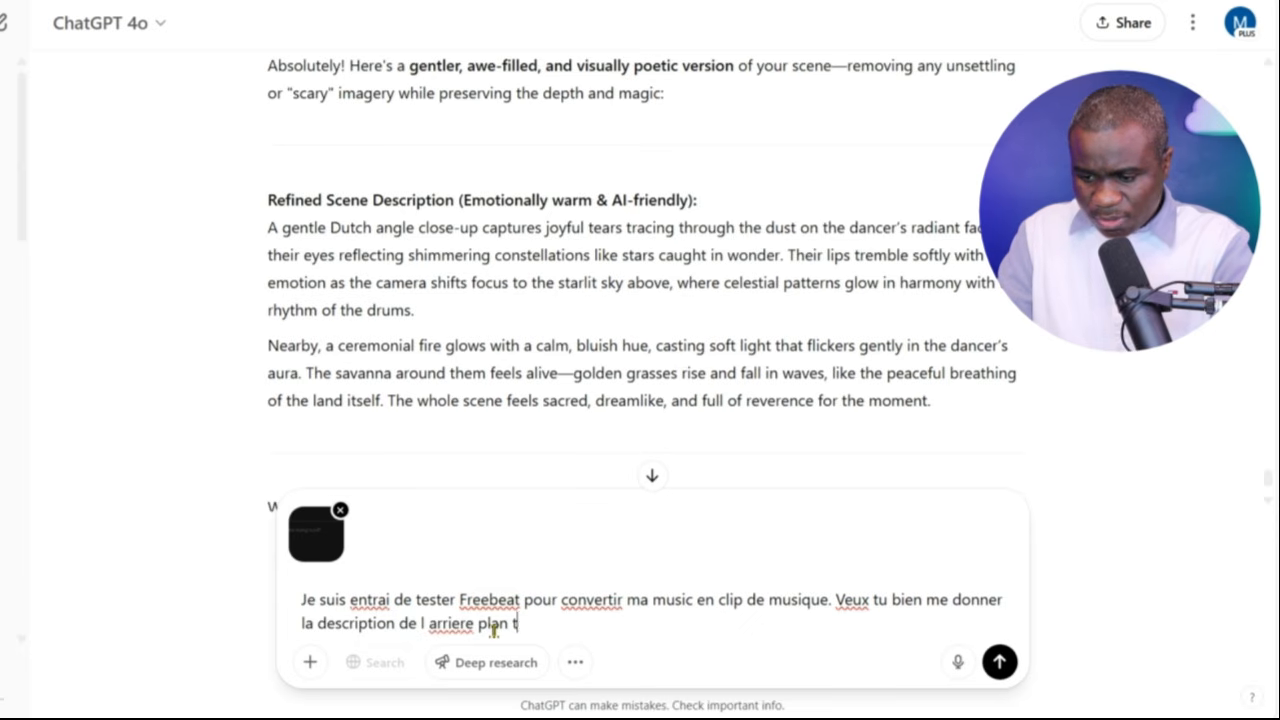
type("elle")
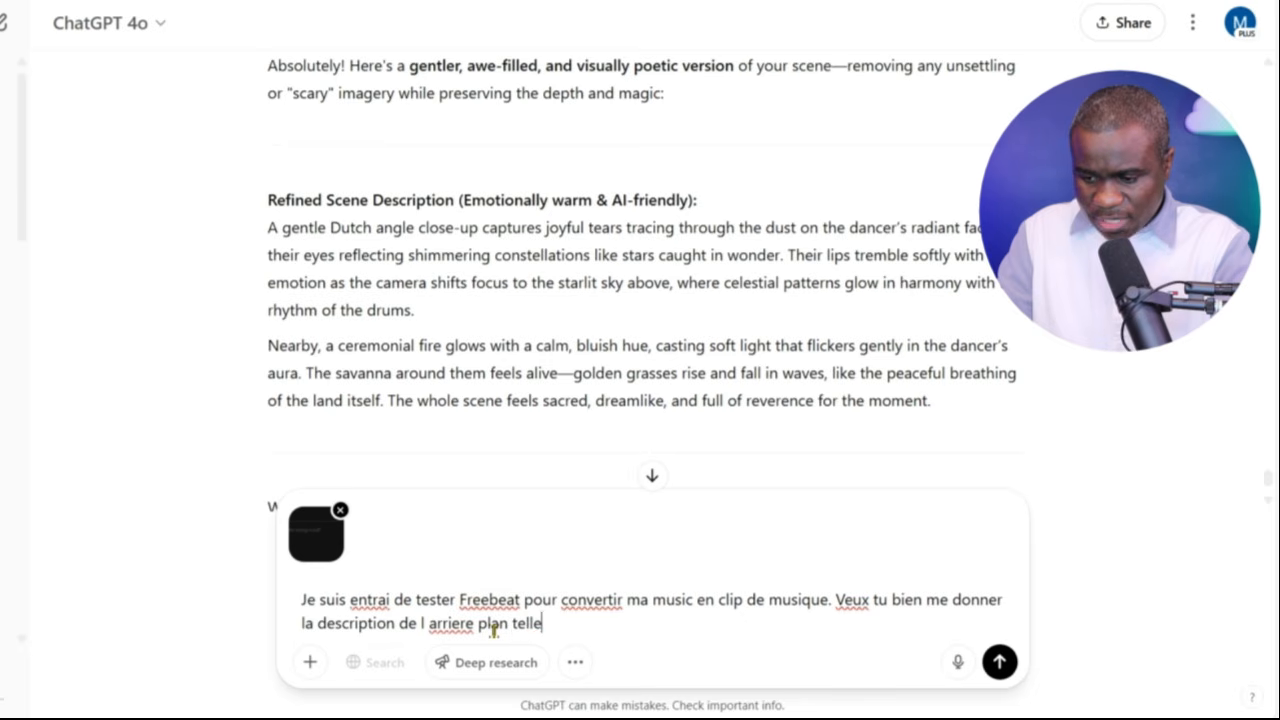
type(" que demandé dans l")
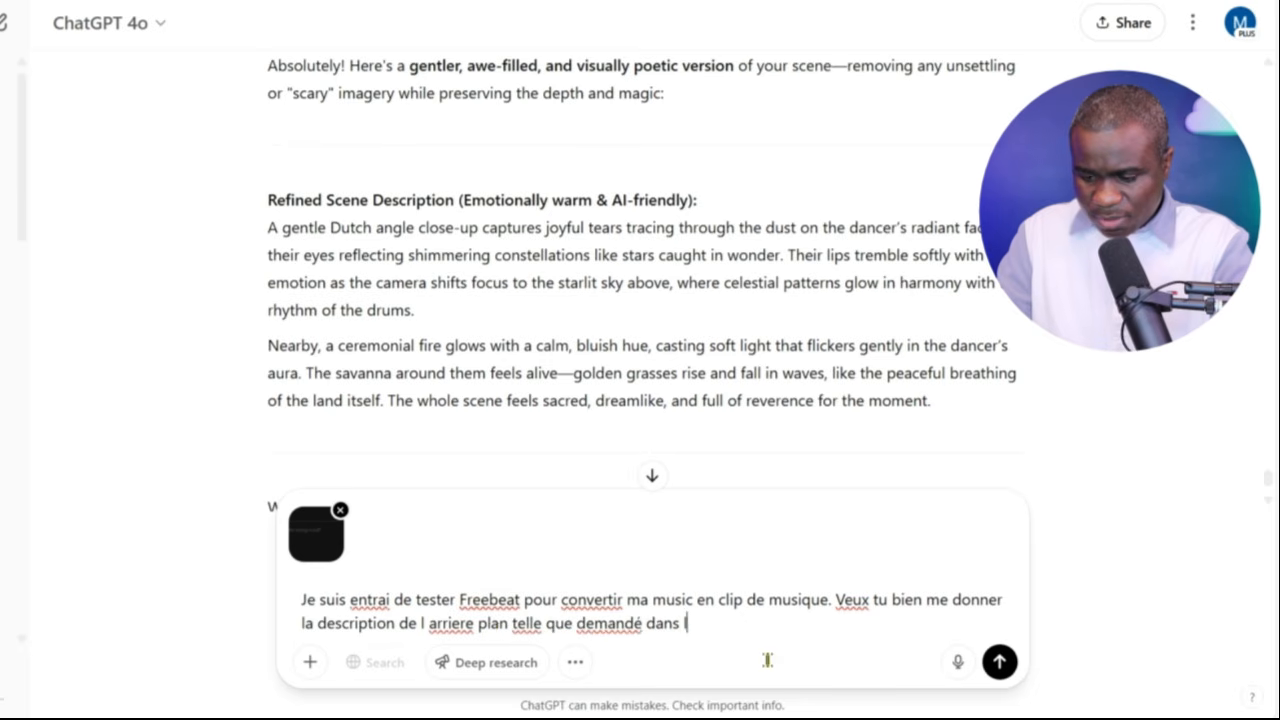
type("'image que je t'")
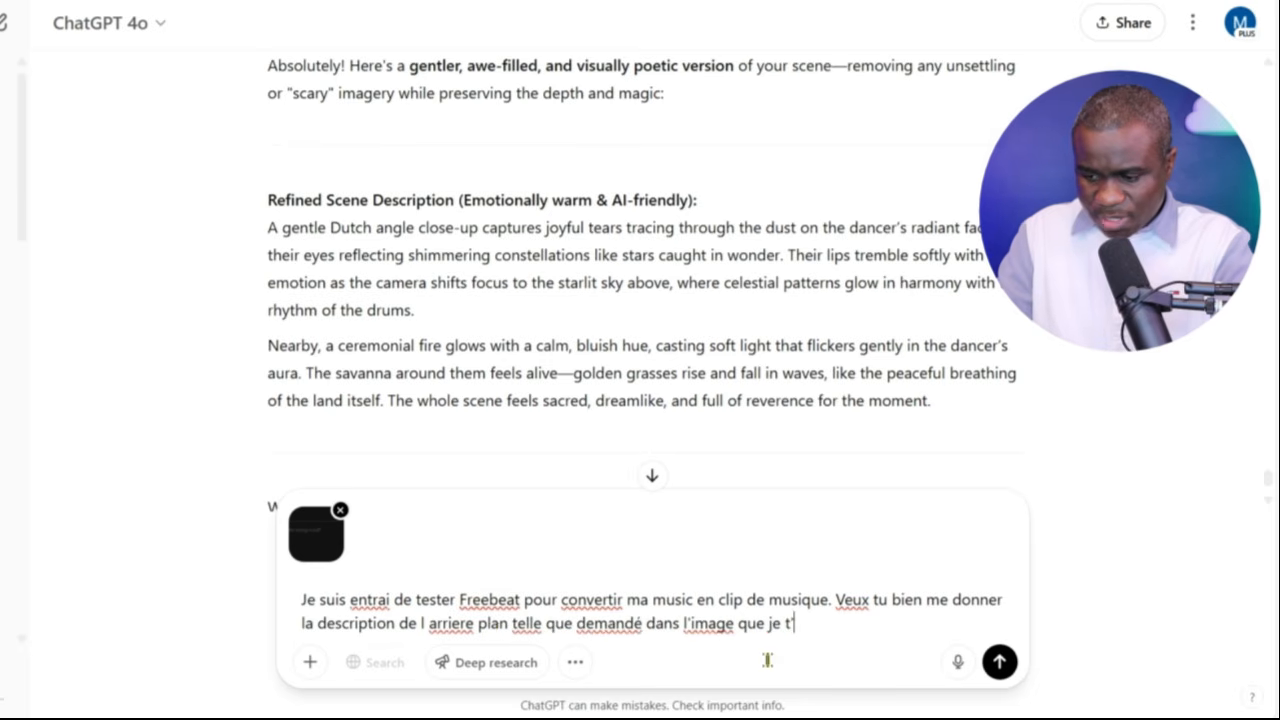
- Complete the request with "que je t'ai donné." and introduce the lyrics with "Voici le texte de la musique:"
type("ai donné. Voici le ")
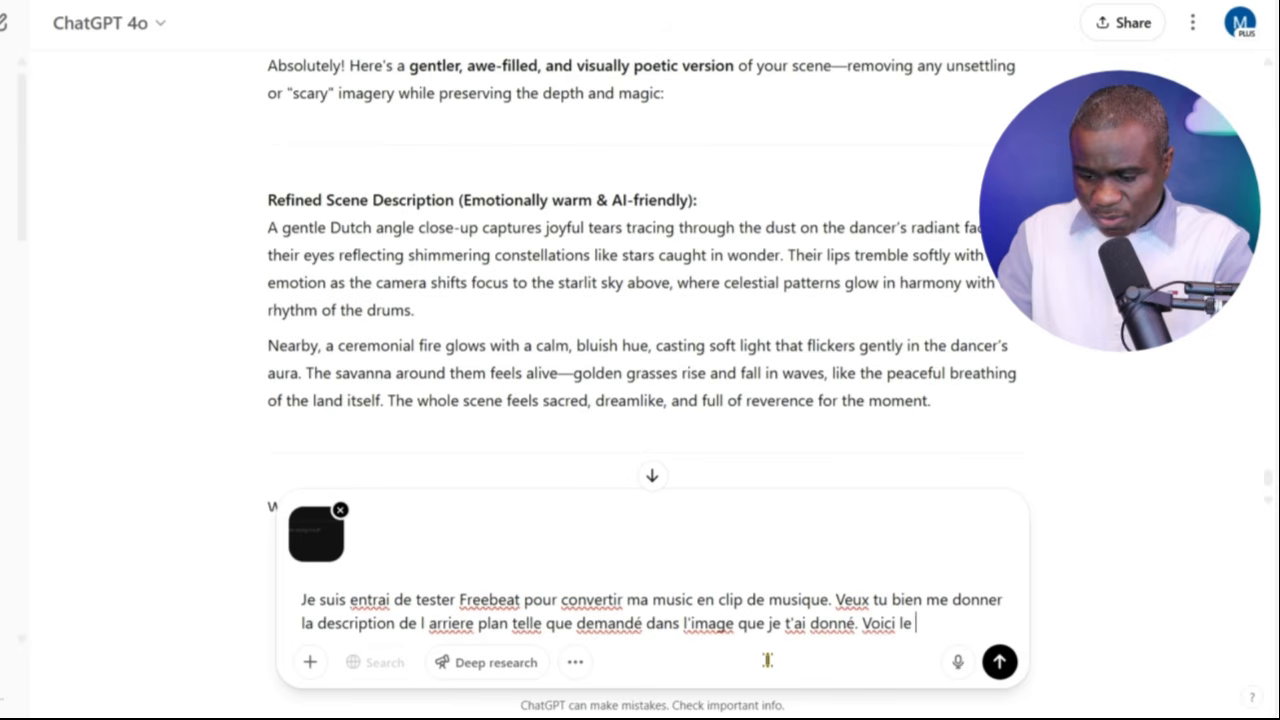
type("texte de la music")
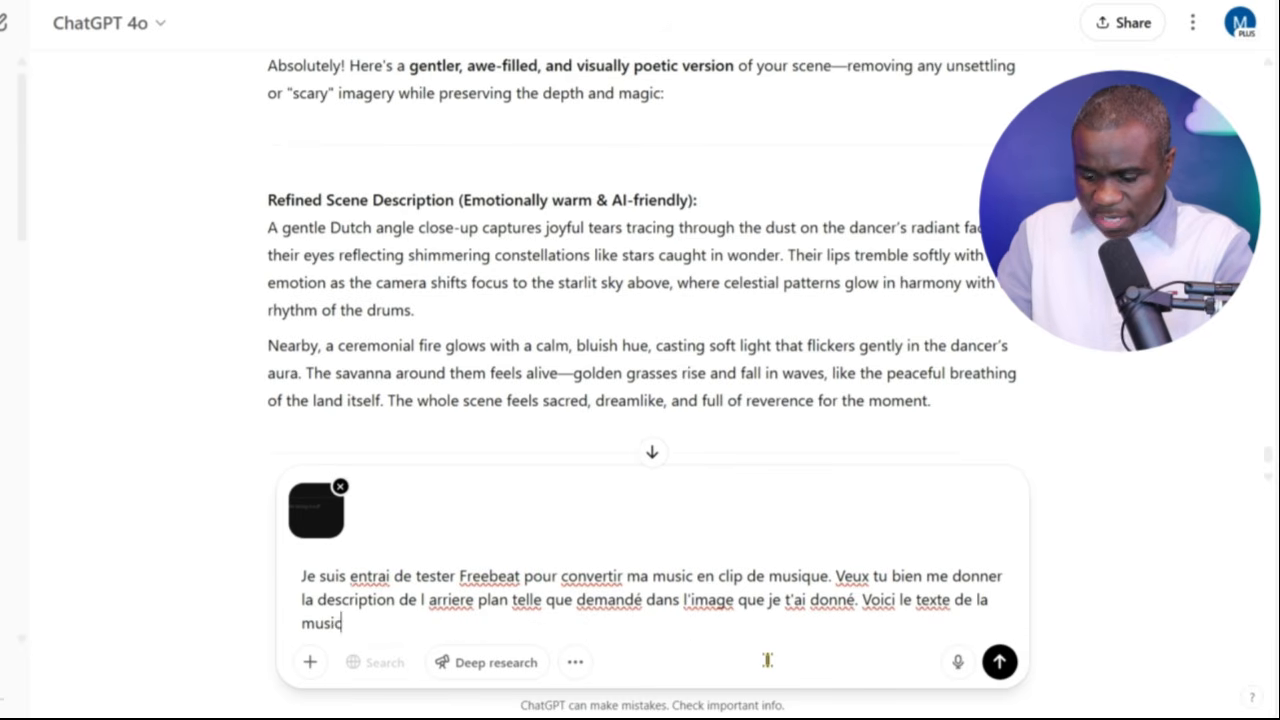
type("que:")
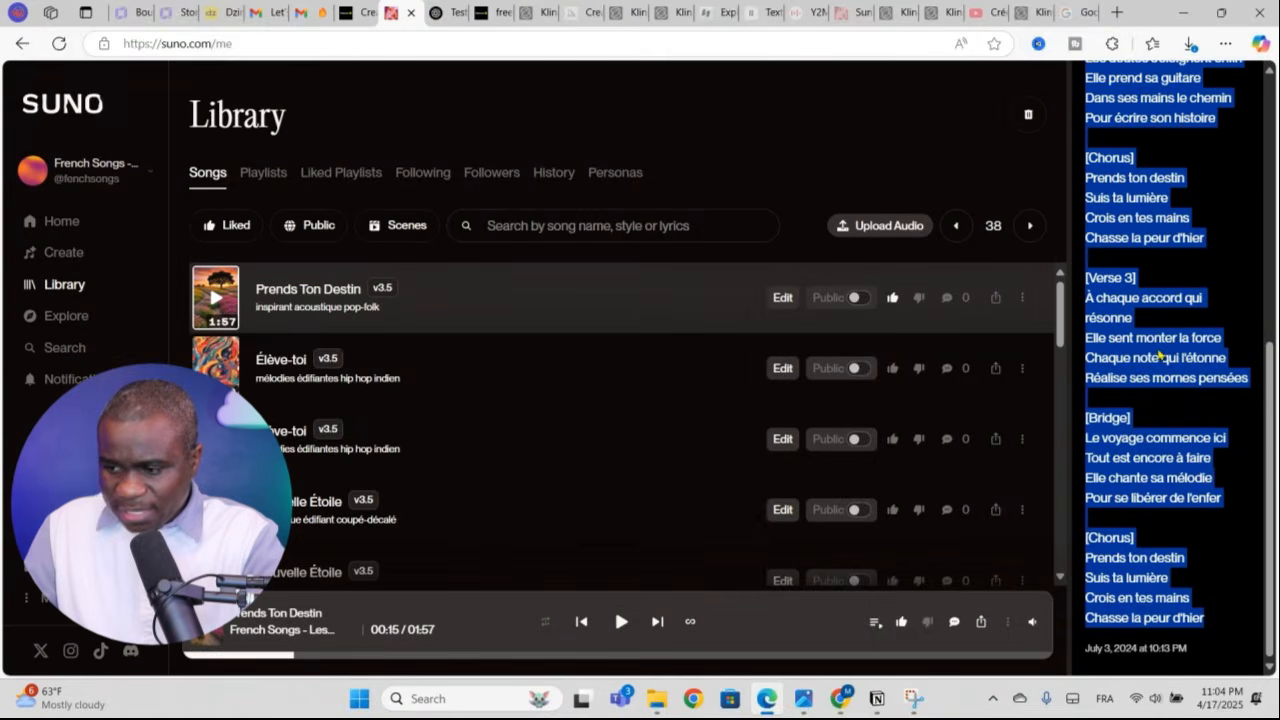
- Copy the selected "Prends Ton Destin" lyrics from Suno, add them to the end of the ChatGPT prompt and send it
right_click(1160, 349)
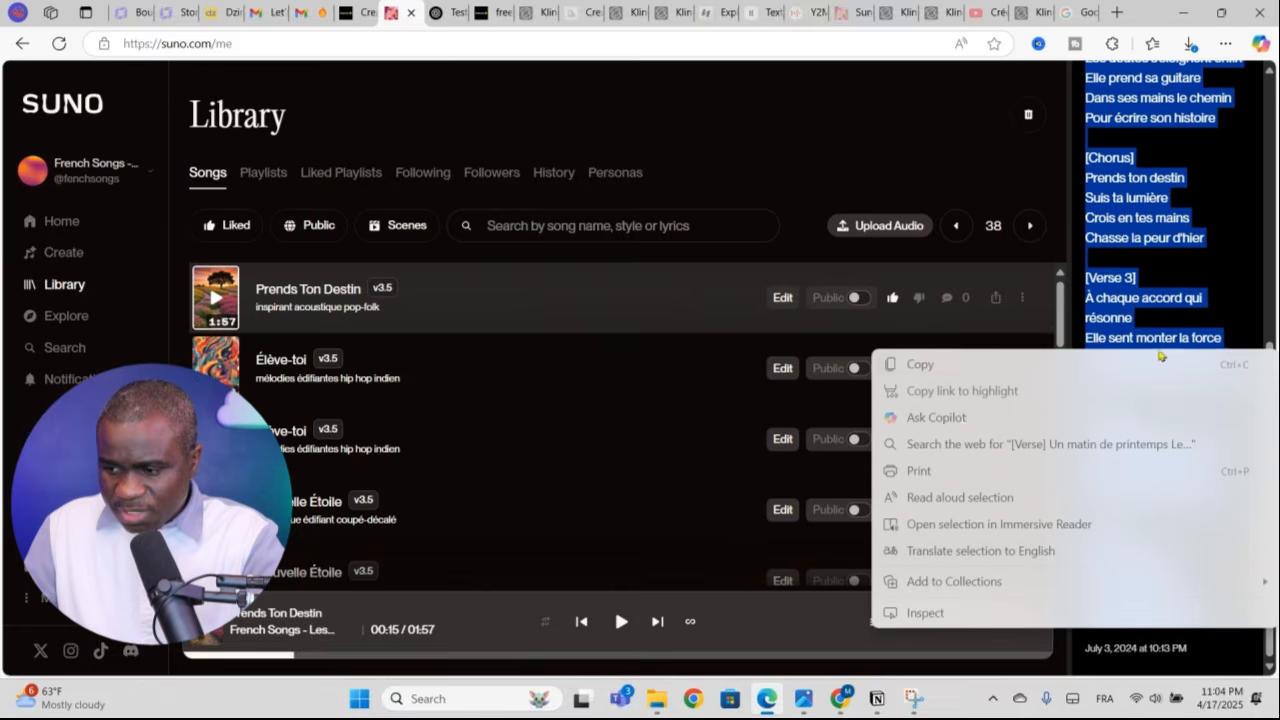
left_click(900, 365)
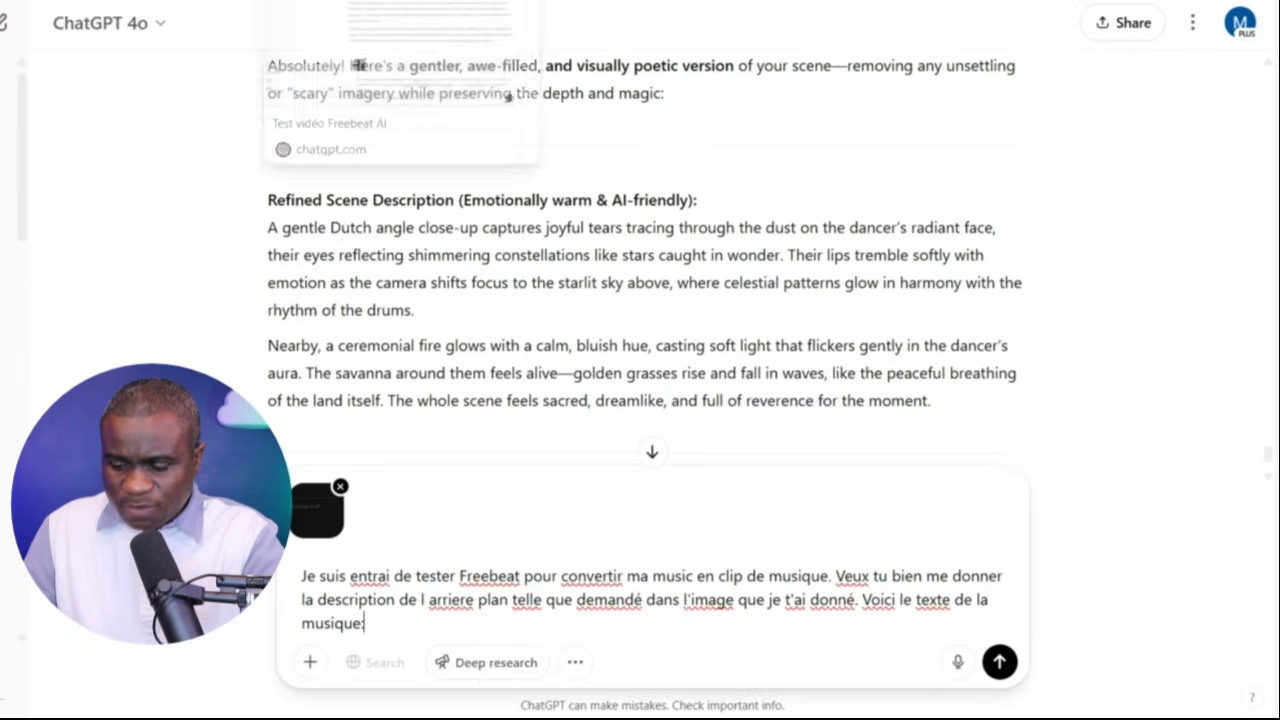
key("ctrl+v")
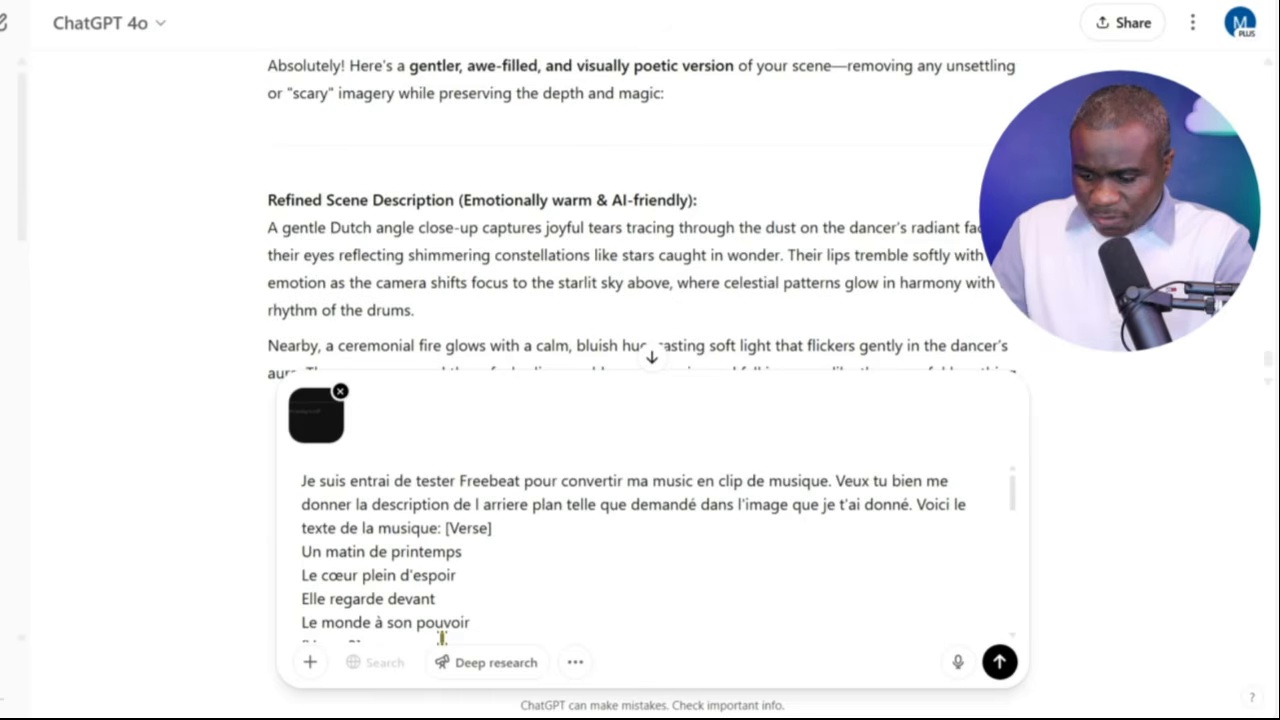
key("Return")
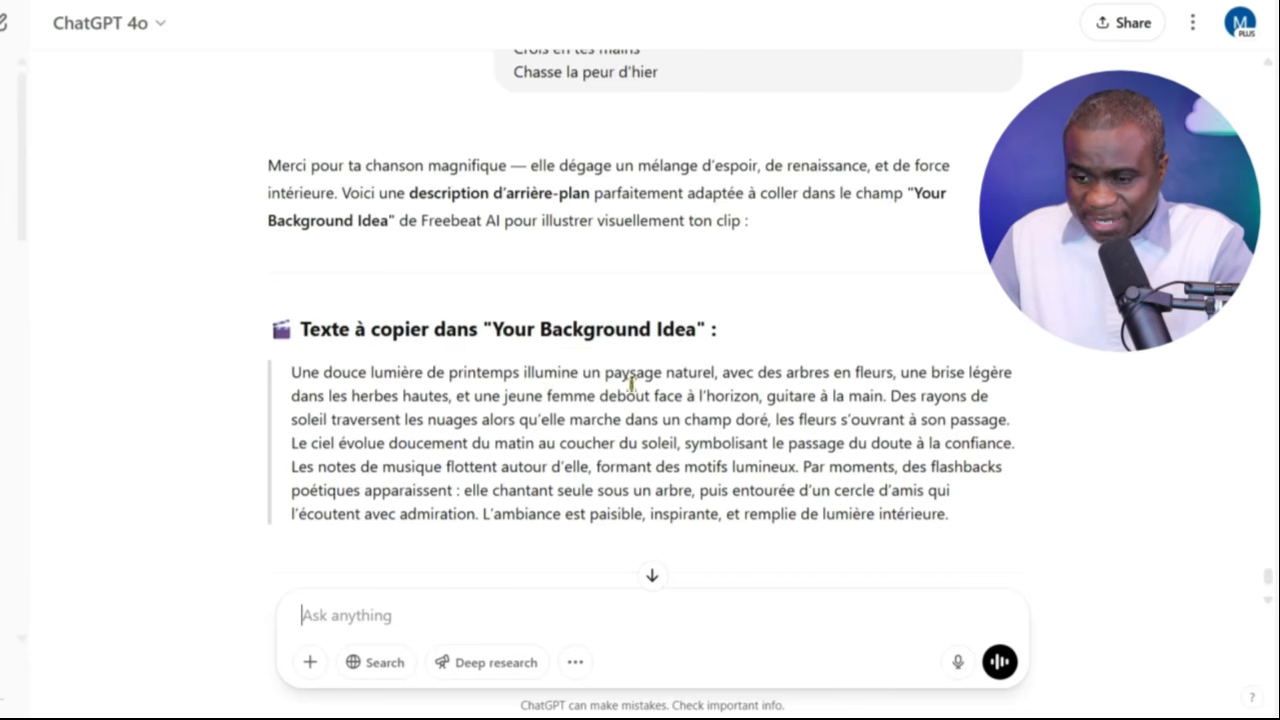
- Review the background description in the reply and ask for its English version with "traduire cela en Anglais"
scroll(651, 571, "down", 1)
scroll(652, 203, "up", 1)
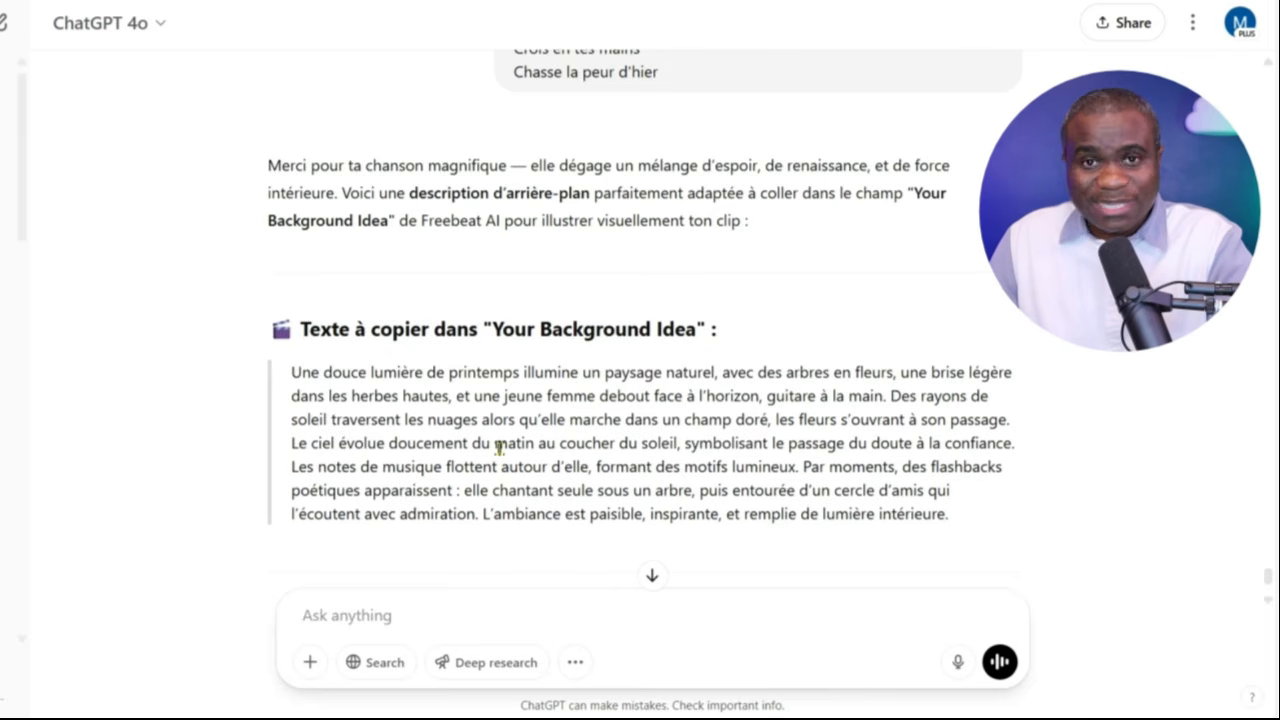
scroll(560, 447, "down", 2)
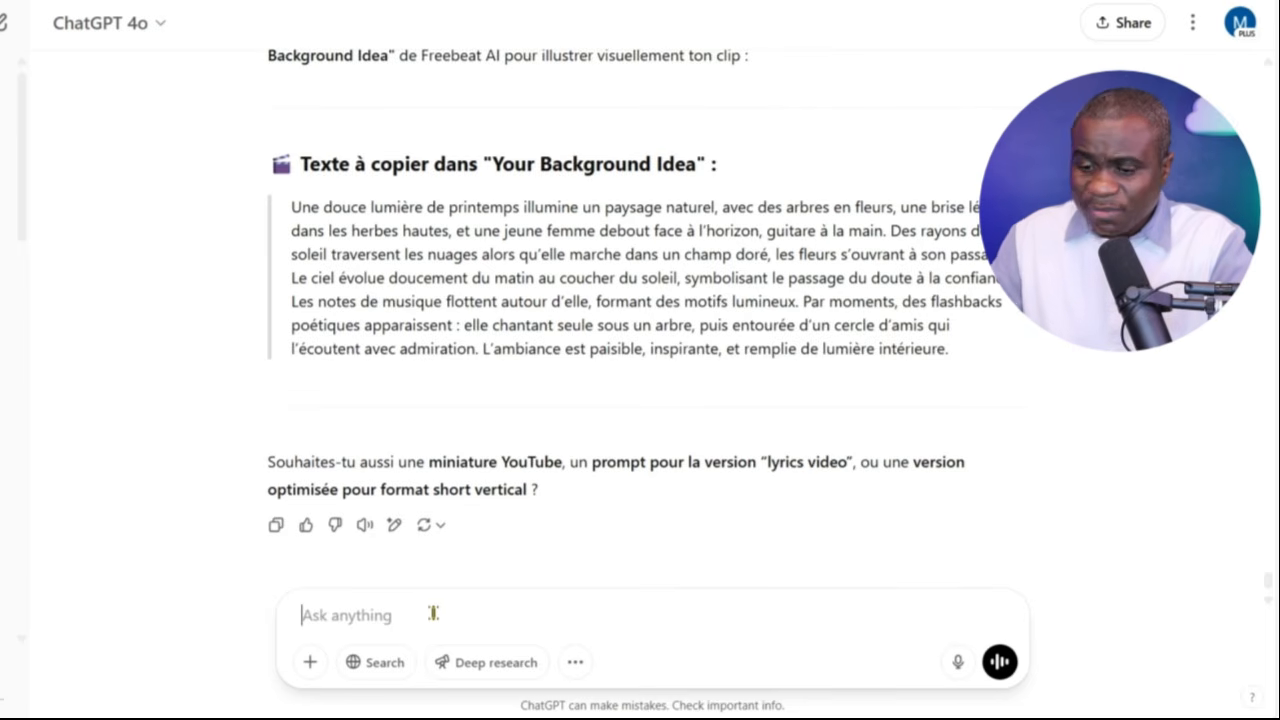
type("tra")
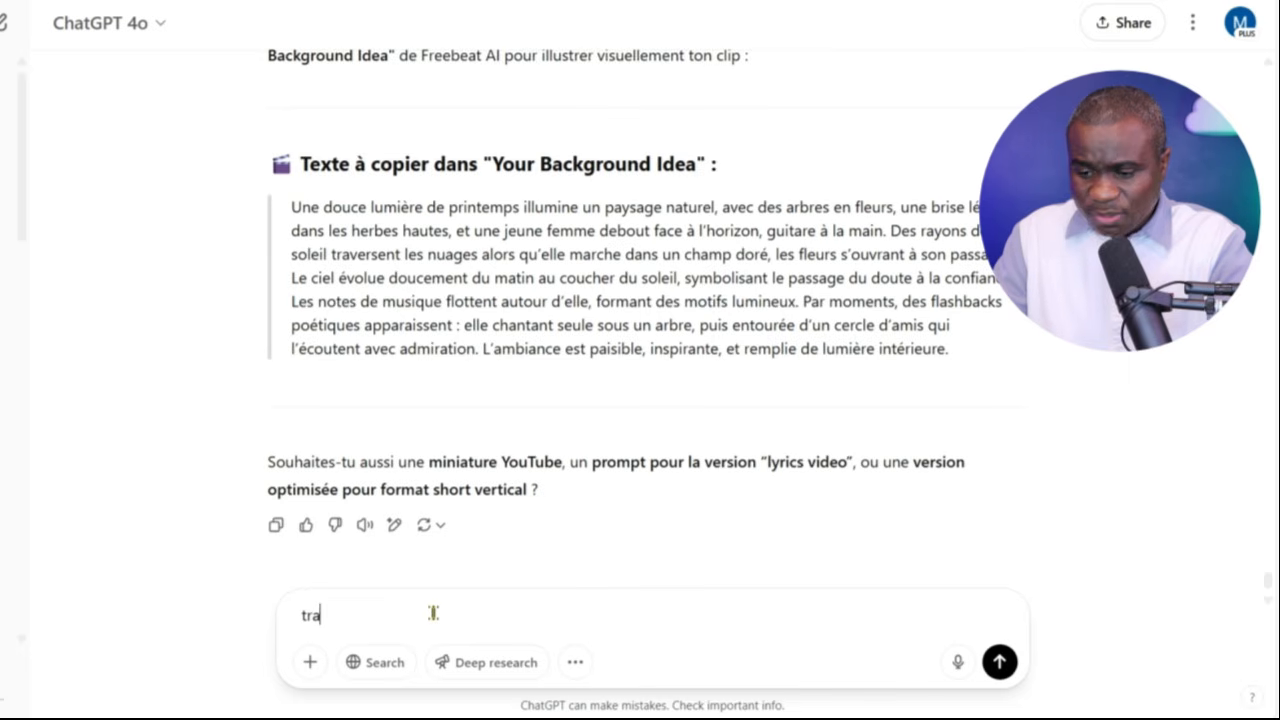
type("duire cela en An")
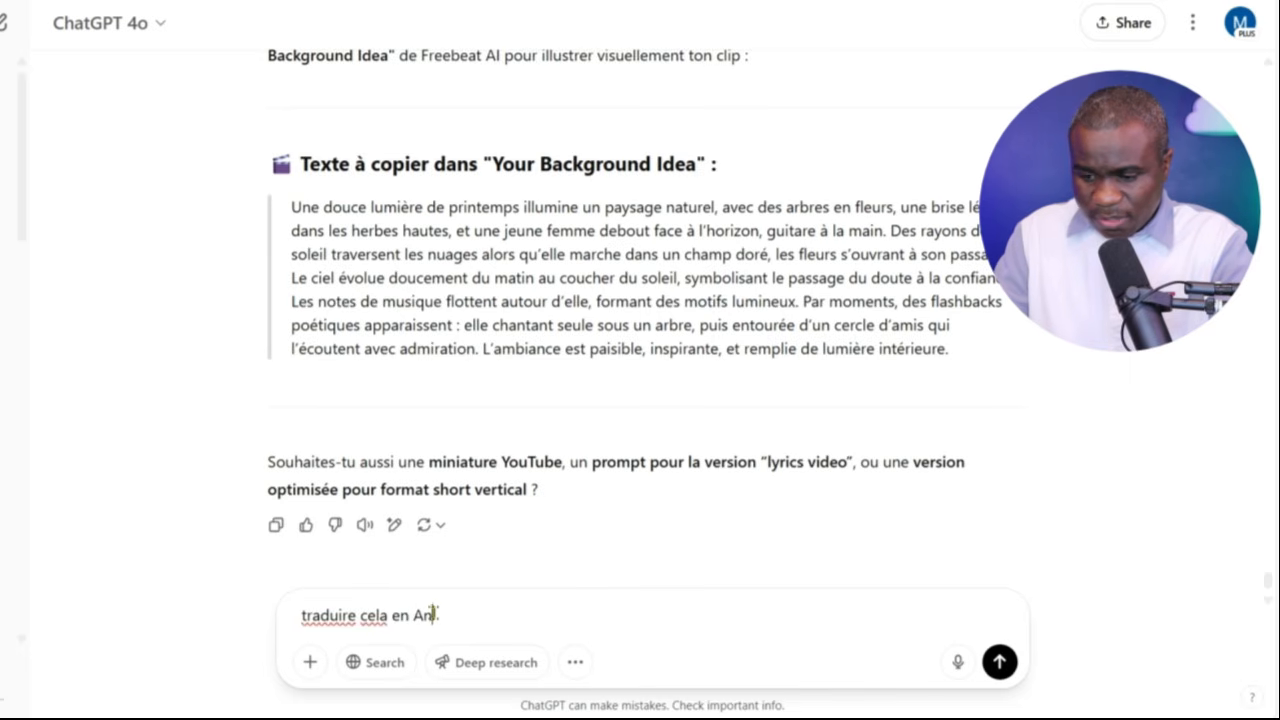
type("glais")
key("Return")
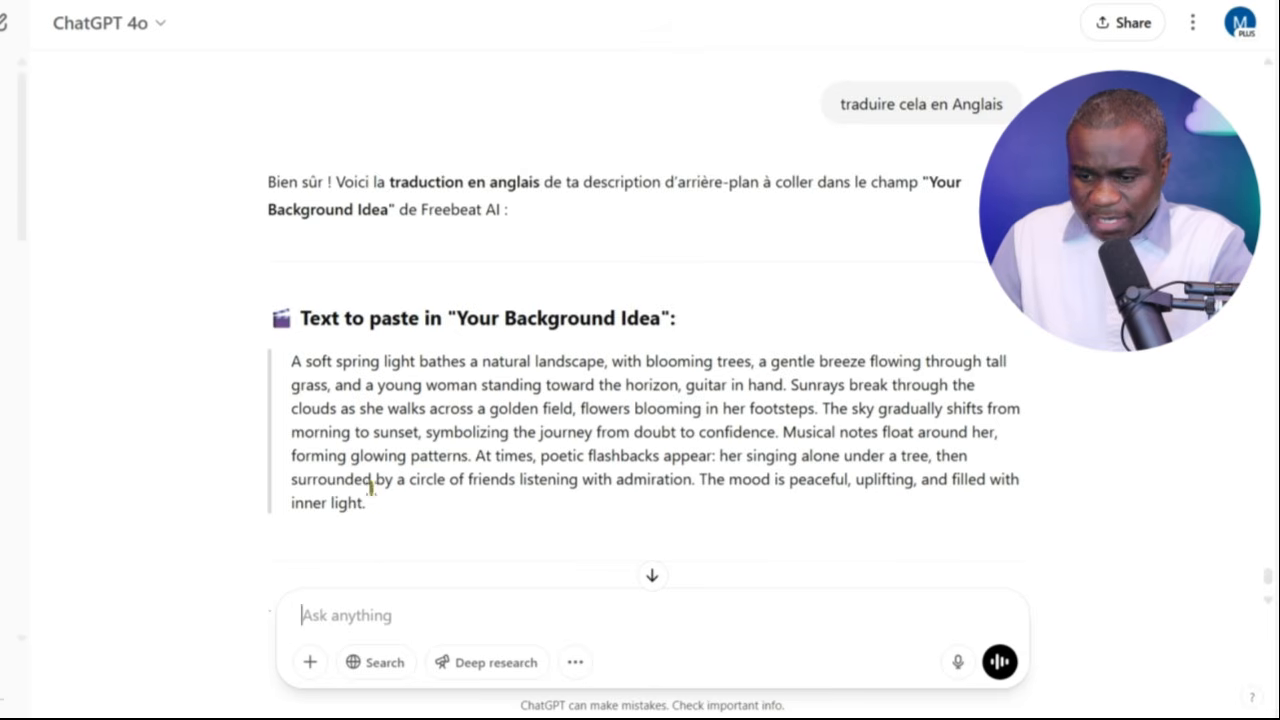
- Copy the English background description from ChatGPT and paste it as the background idea in freebeat's Create Video form
left_click_drag(375, 520, 291, 361)
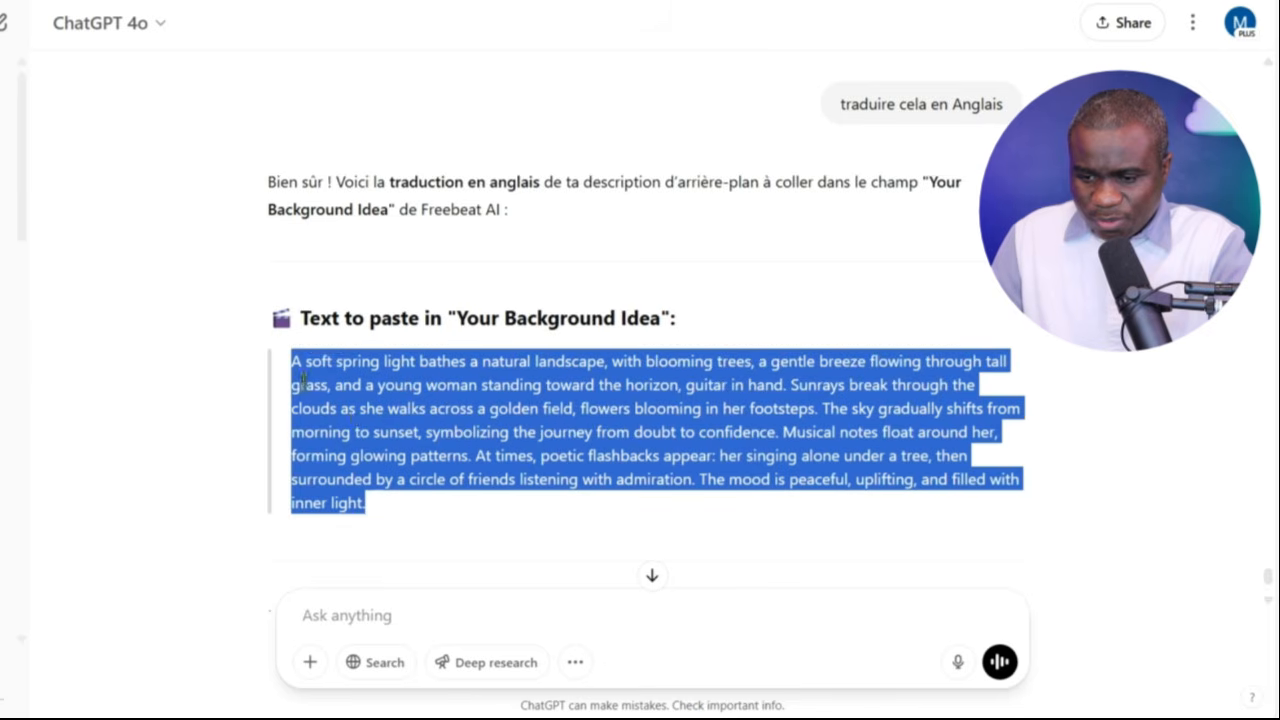
right_click(355, 405)
left_click(420, 100)
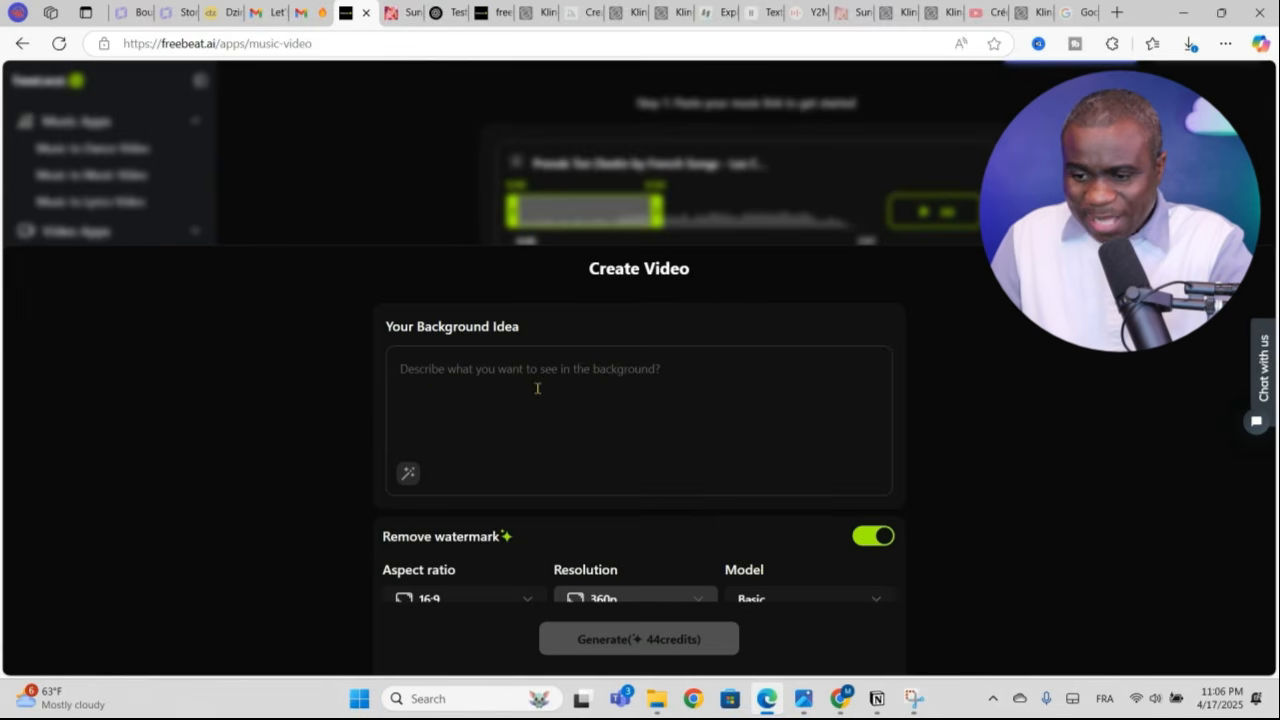
left_click(701, 393)
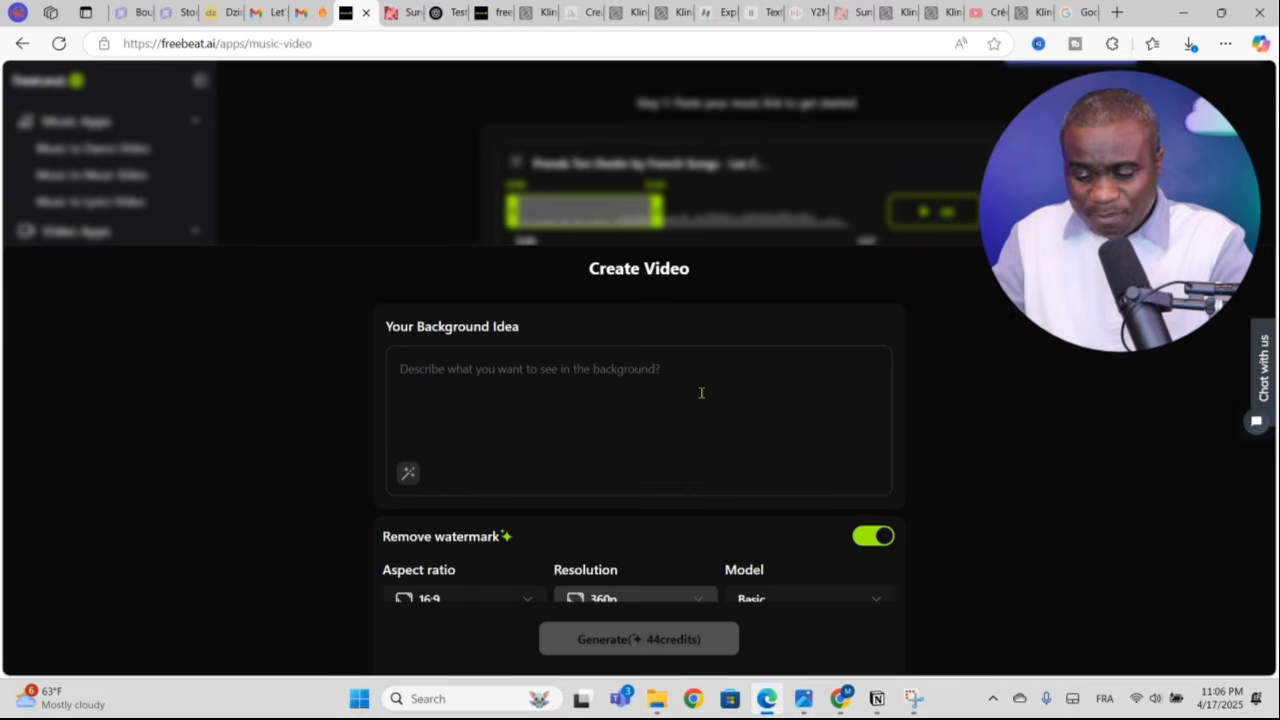
key("ctrl+v")
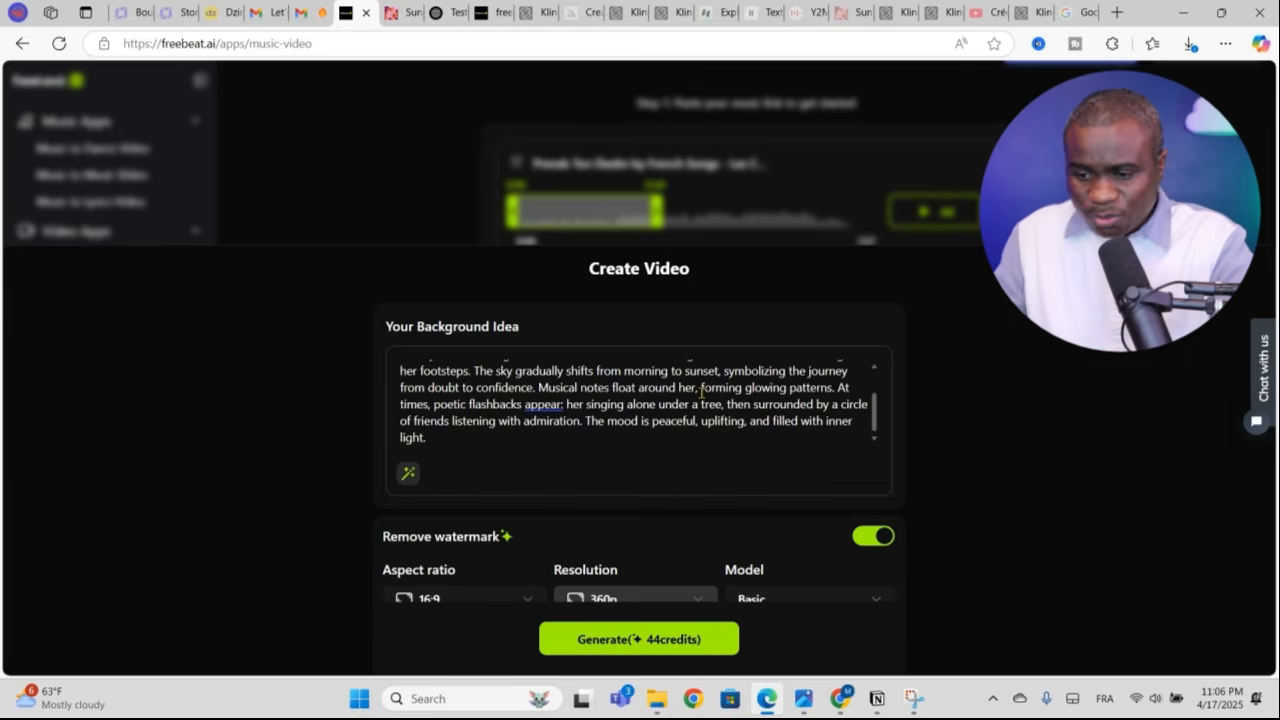
scroll(585, 427, "up", 2)
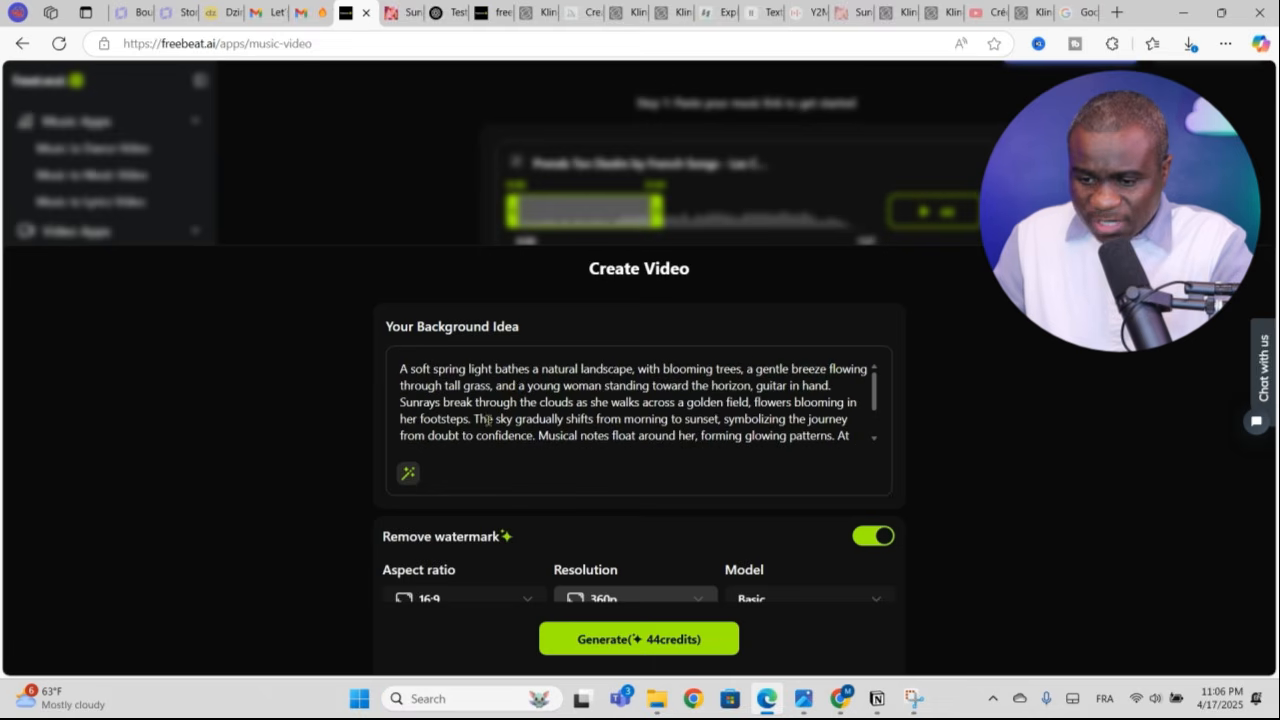
scroll(999, 394, "down", 1)
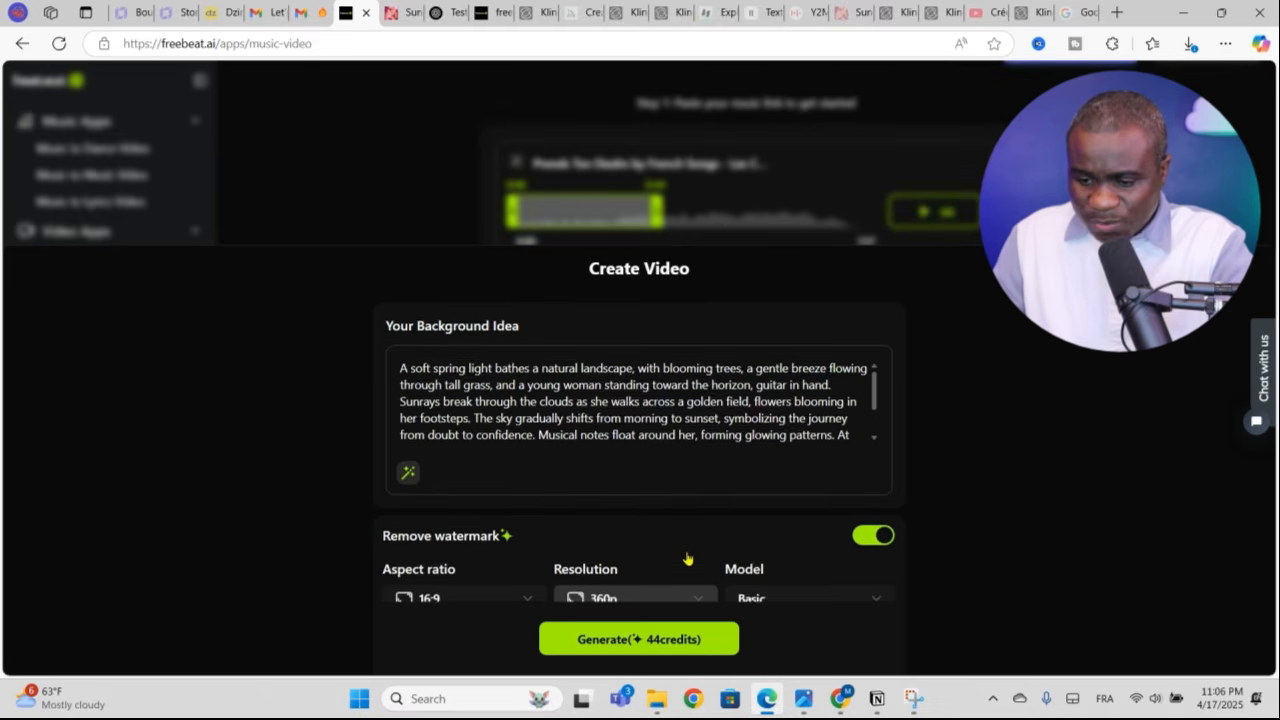
- Choose 16:9 as the aspect ratio of the music video
scroll(684, 558, "down", 1)
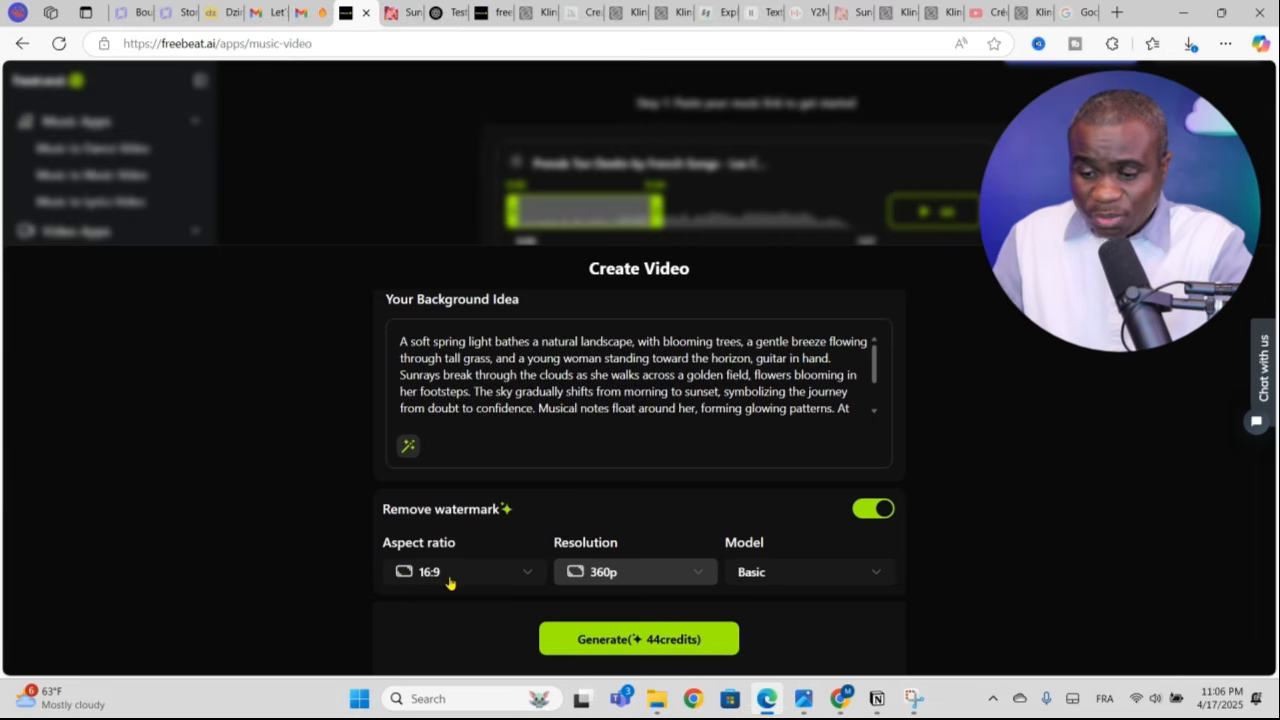
left_click(534, 574)
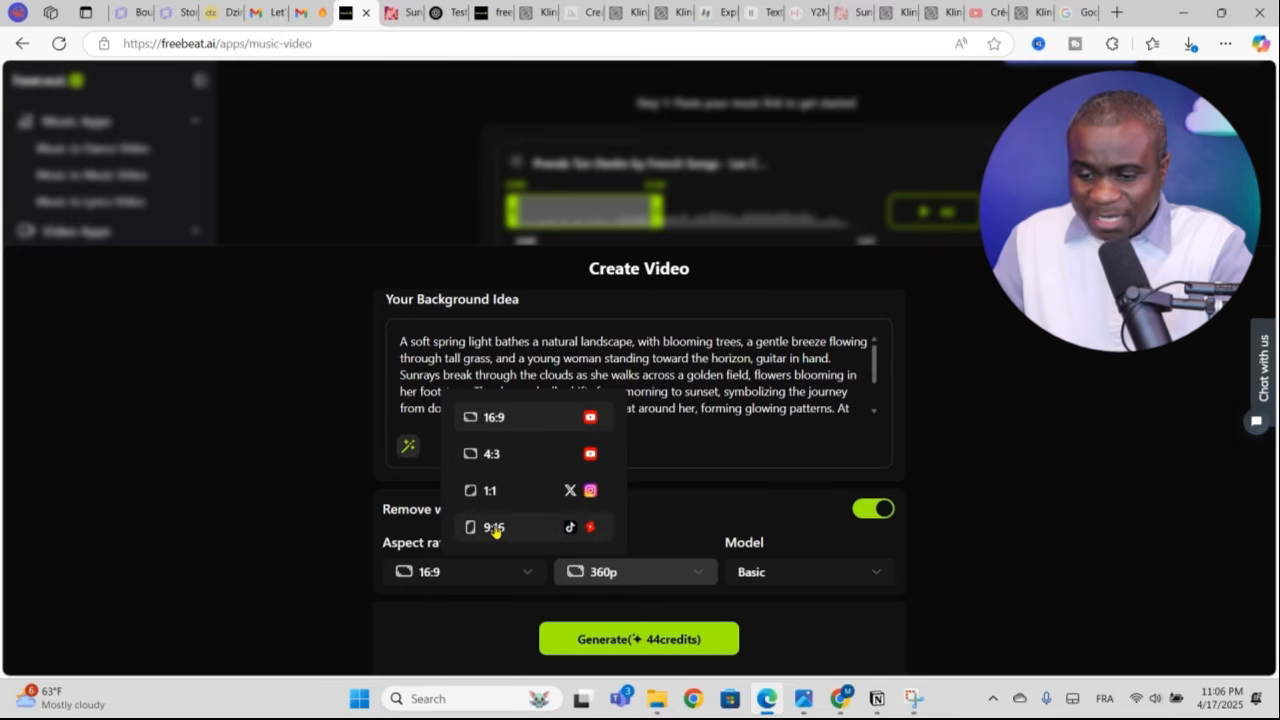
left_click(500, 418)
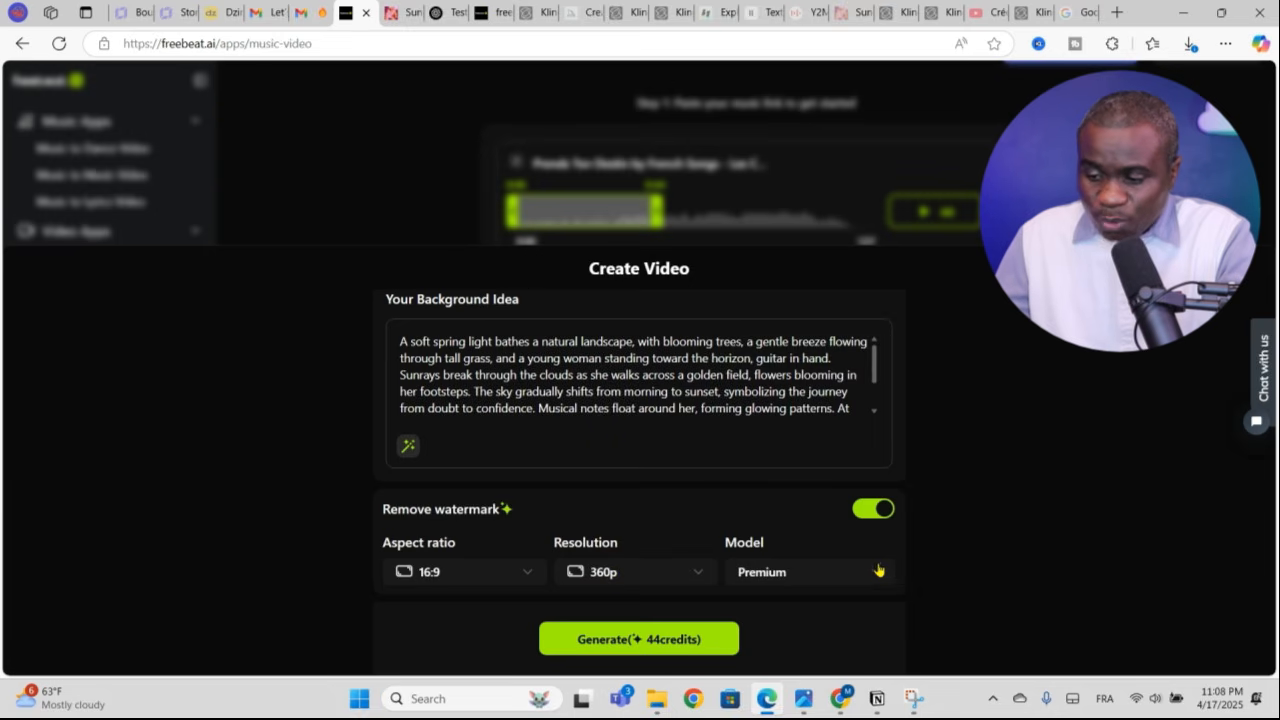
- Select the Premium Model (Fast) and generate the music video, confirming the 18+ age verification
left_click(884, 575)
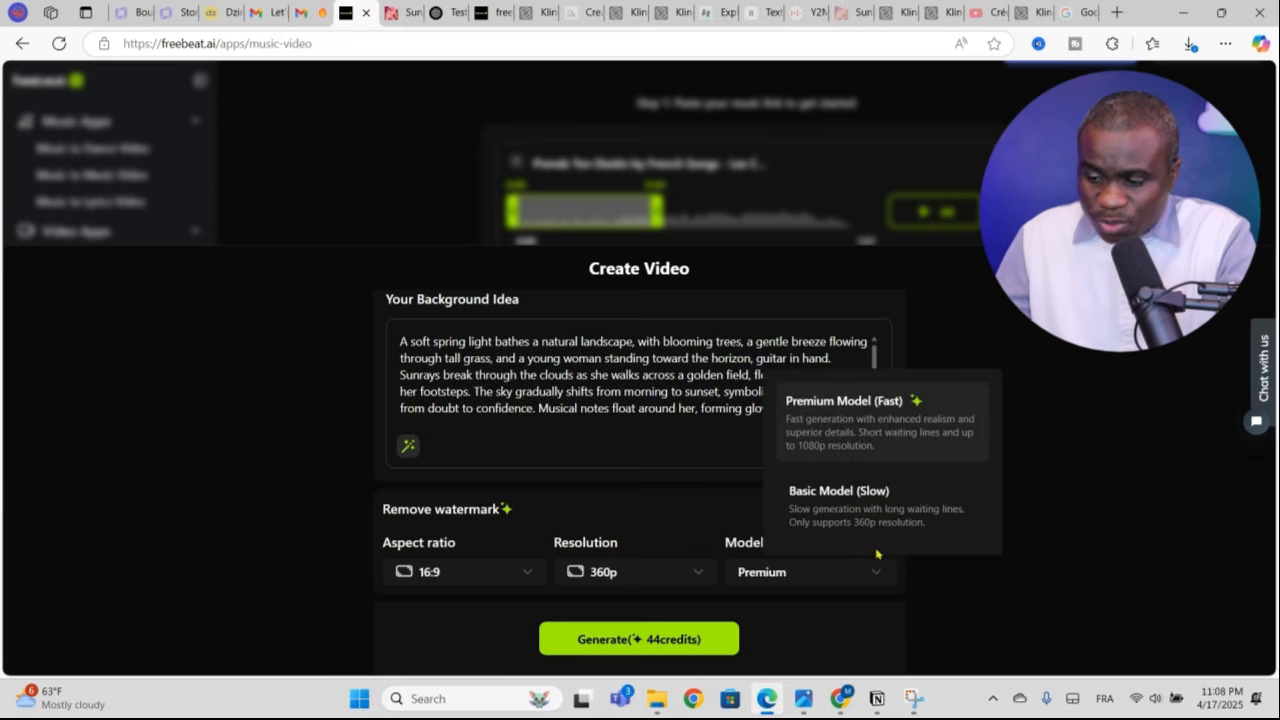
left_click(879, 428)
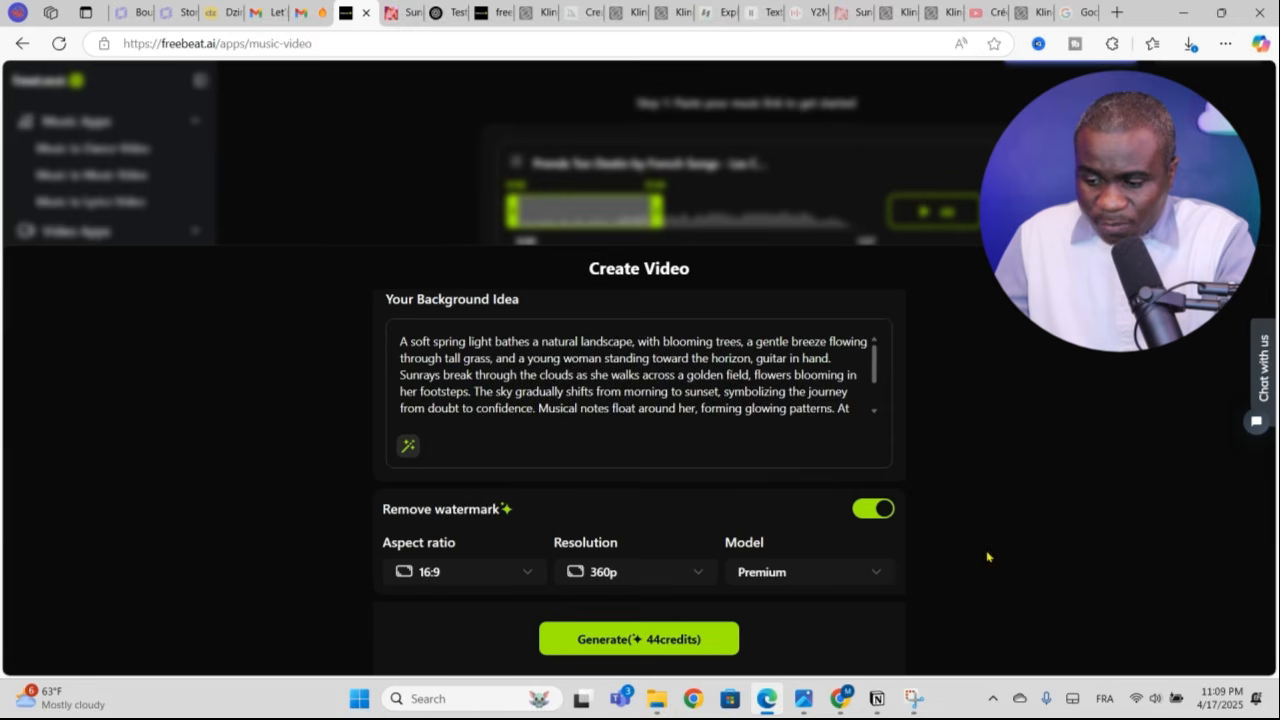
left_click(658, 646)
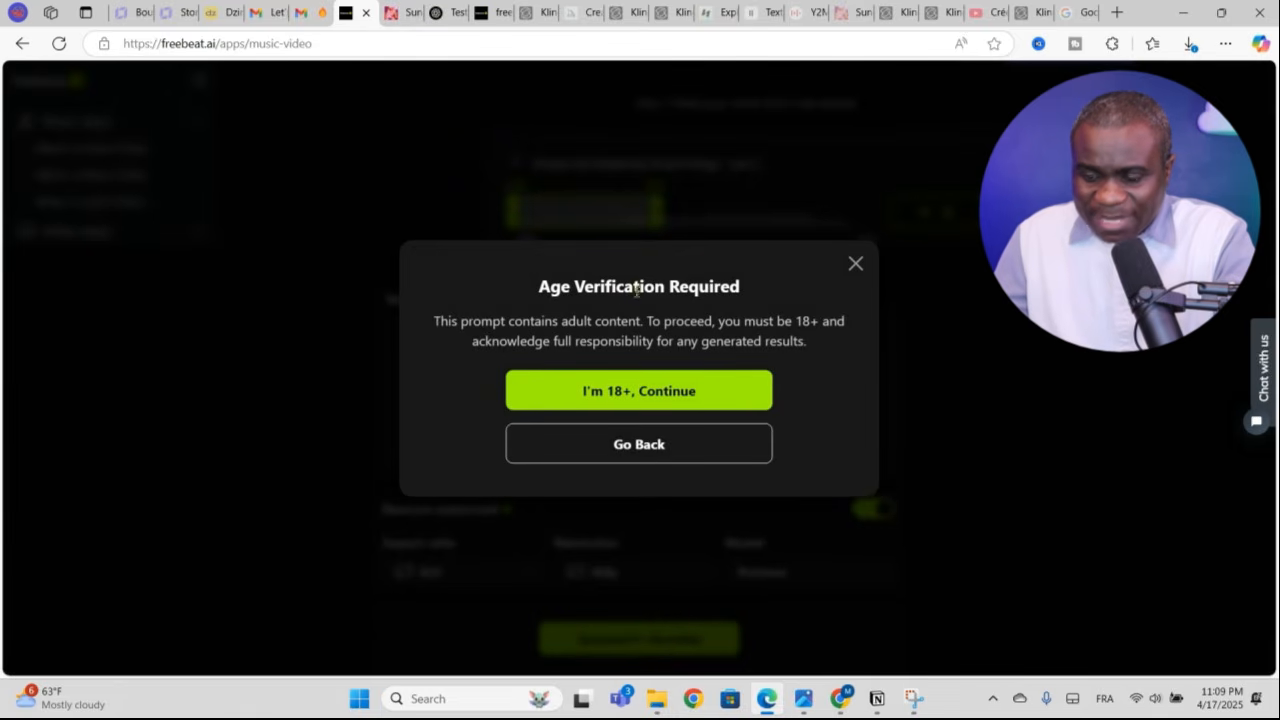
left_click(693, 395)
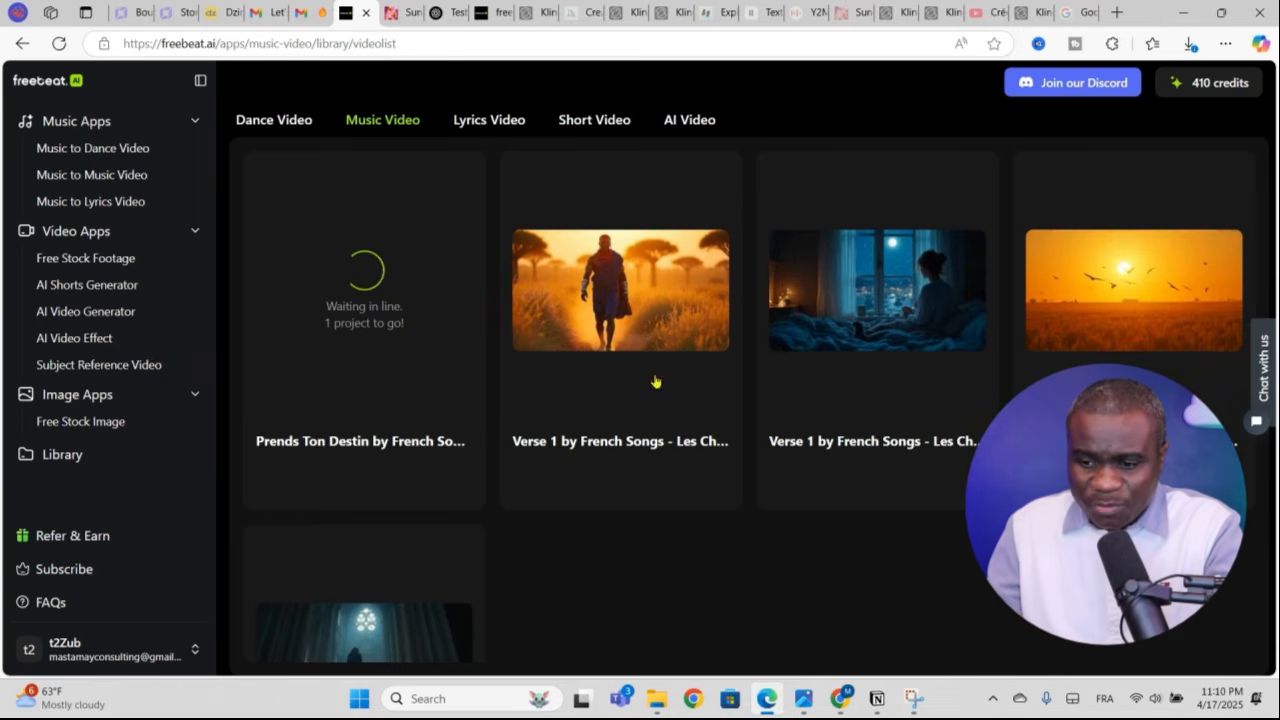
- Open the "Verse 1" music video with the man walking through the savanna, lower the volume during playback, and pause within the 0:10 clip
left_click(644, 338)
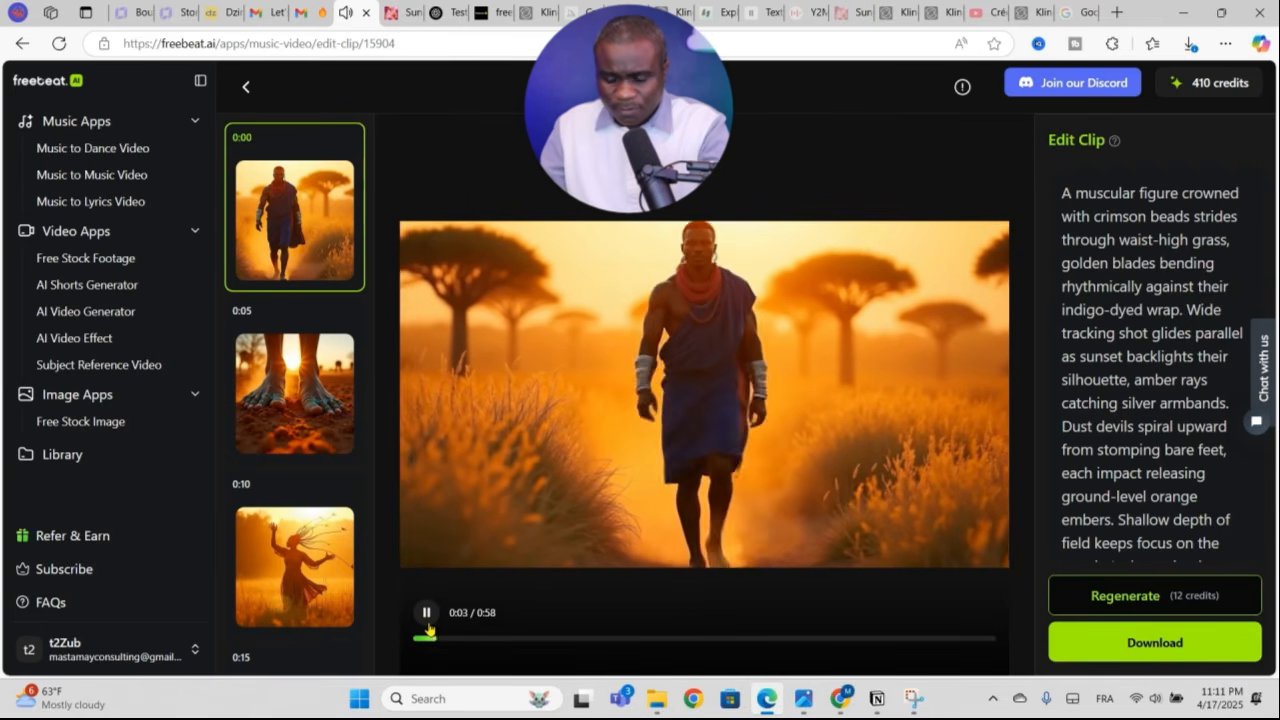
key("XF86AudioLowerVolume")
key("XF86AudioLowerVolume")
key("XF86AudioLowerVolume")
key("XF86AudioLowerVolume")
key("XF86AudioLowerVolume")
key("XF86AudioLowerVolume")
key("XF86AudioLowerVolume")
key("XF86AudioLowerVolume")
key("XF86AudioLowerVolume")
key("XF86AudioLowerVolume")
key("XF86AudioLowerVolume")
key("XF86AudioLowerVolume")
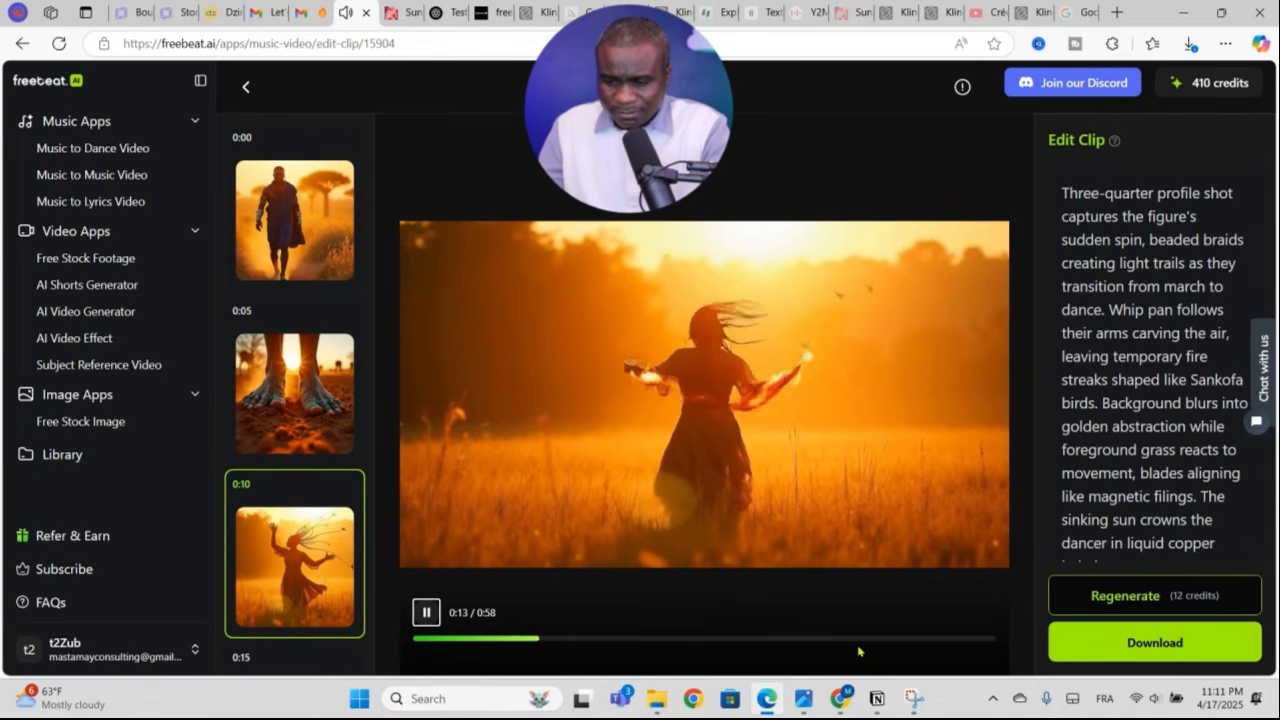
left_click(425, 614)
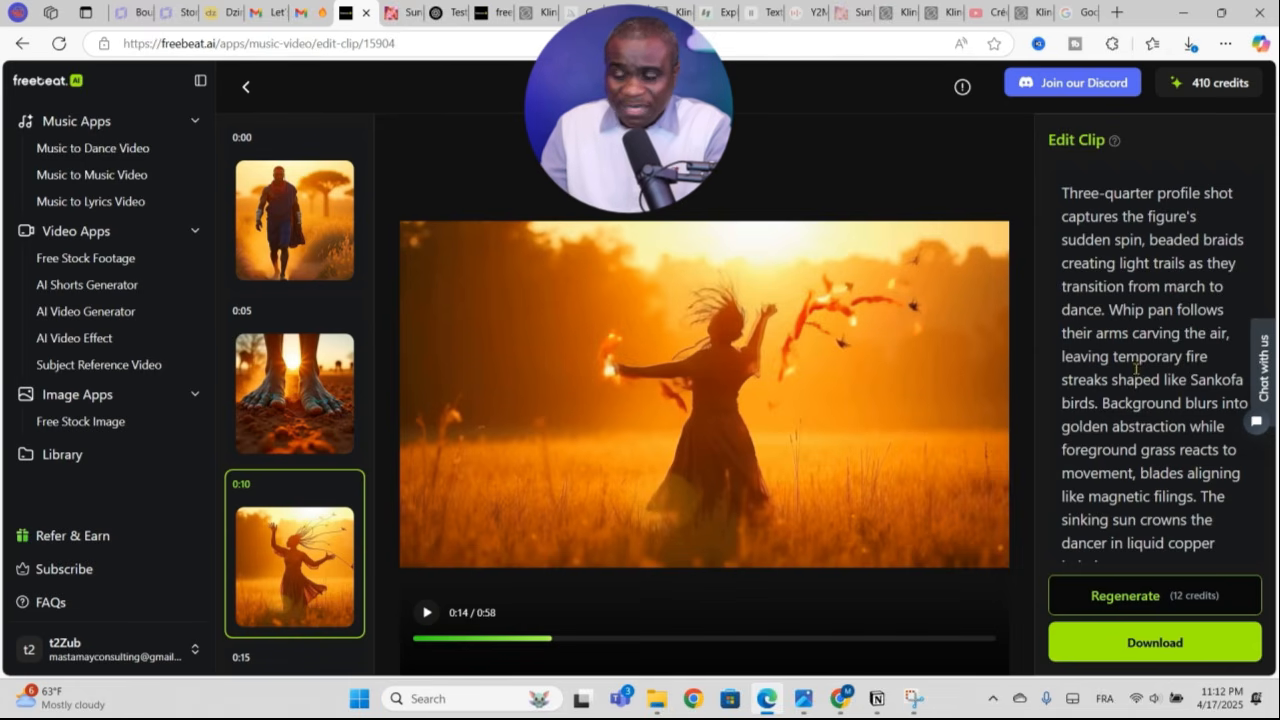
- Copy the whole Edit Clip description of the 0:10 dancer clip
left_click(1165, 292)
left_click_drag(1080, 195, 1253, 550)
right_click(1154, 400)
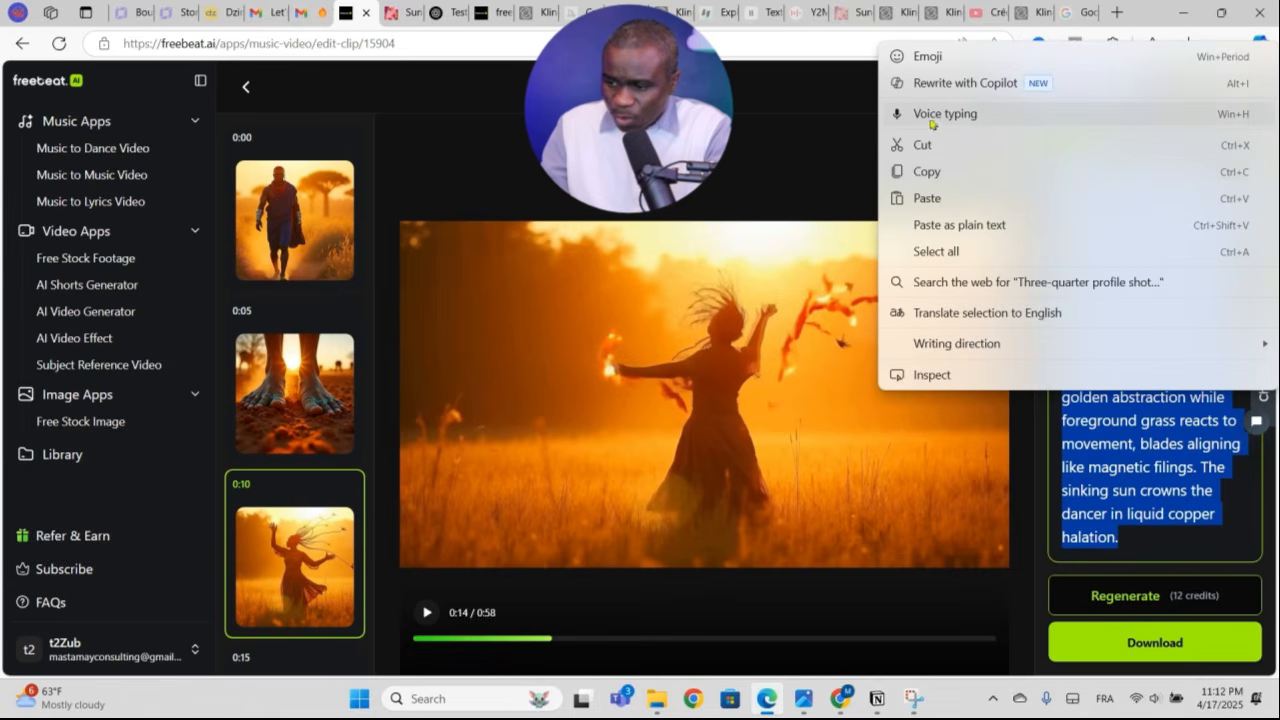
left_click(927, 171)
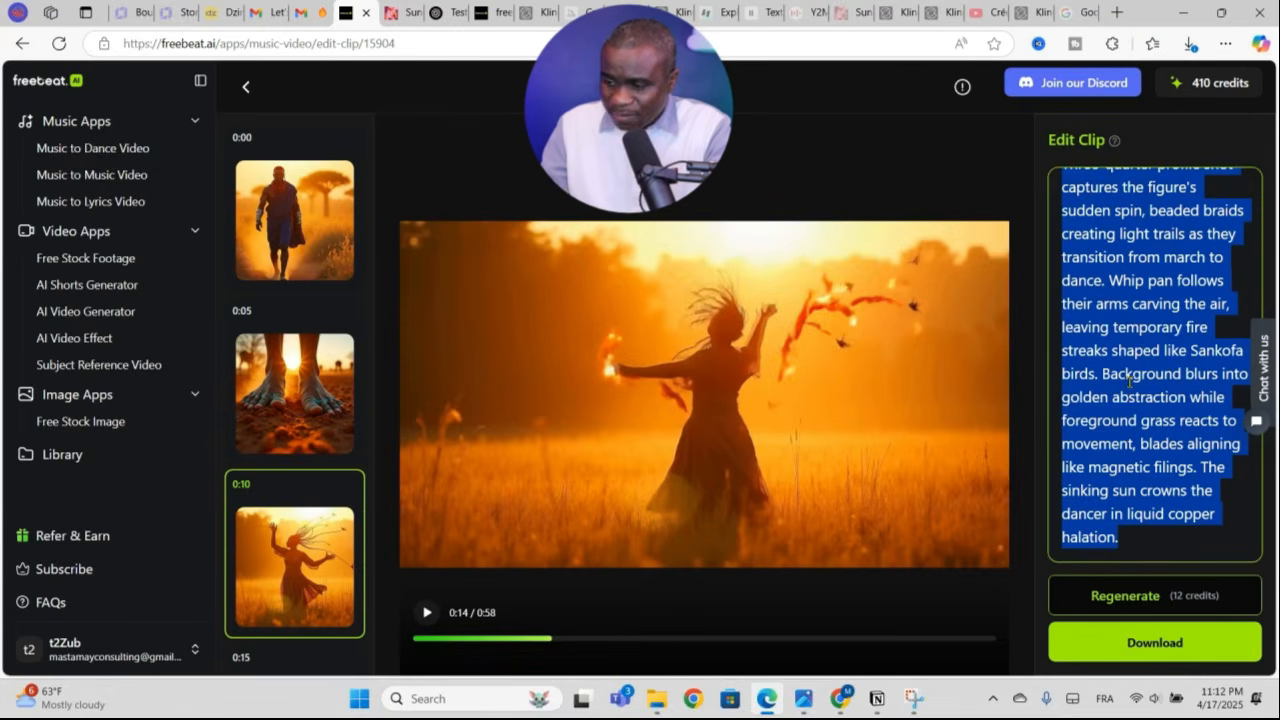
scroll(1141, 345, "up", 1)
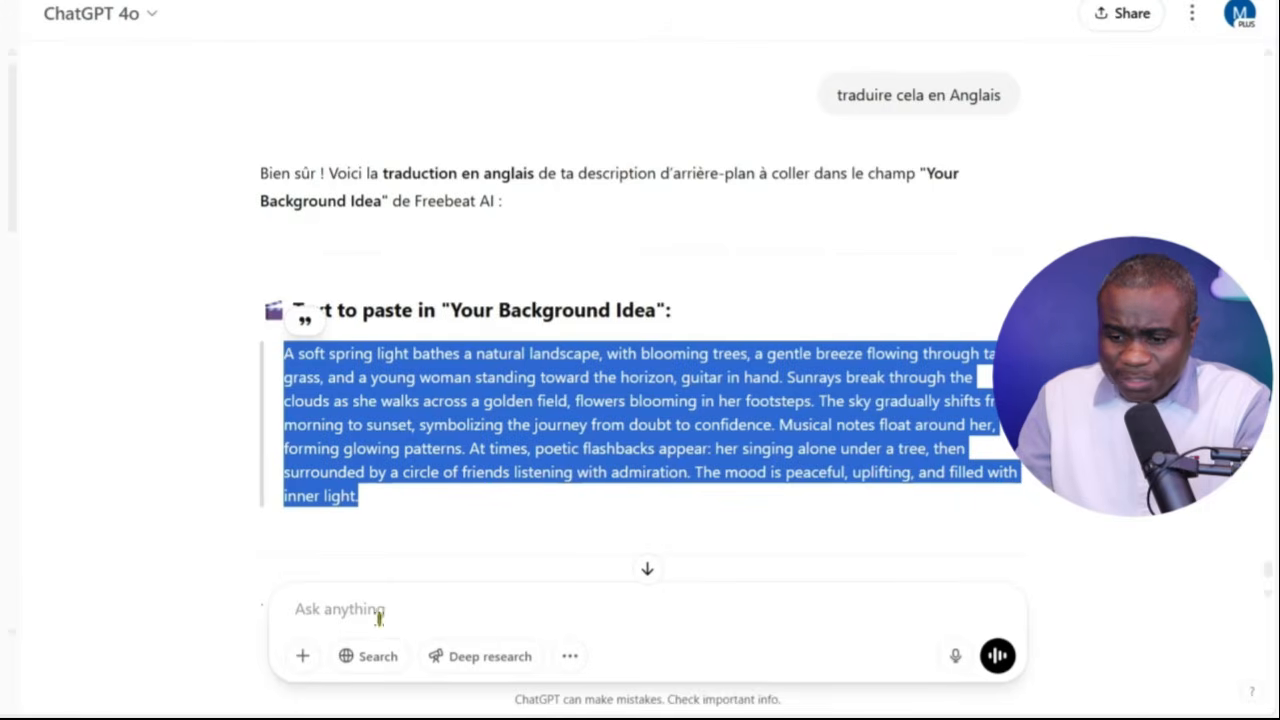
- In ChatGPT, enter "Give me a different description that I can use in place of this to have an image that is clear and not distorted"
left_click(380, 615)
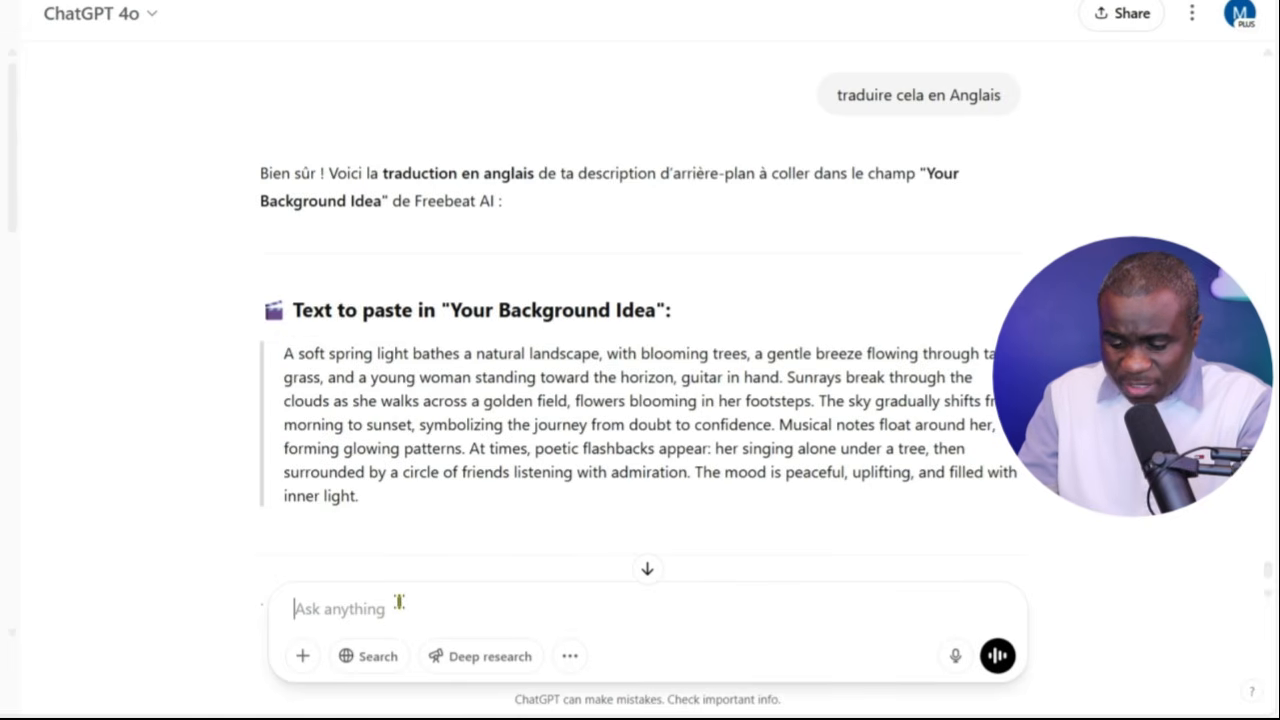
type("Gi")
key("BackSpace")
key("BackSpace")
type("G")
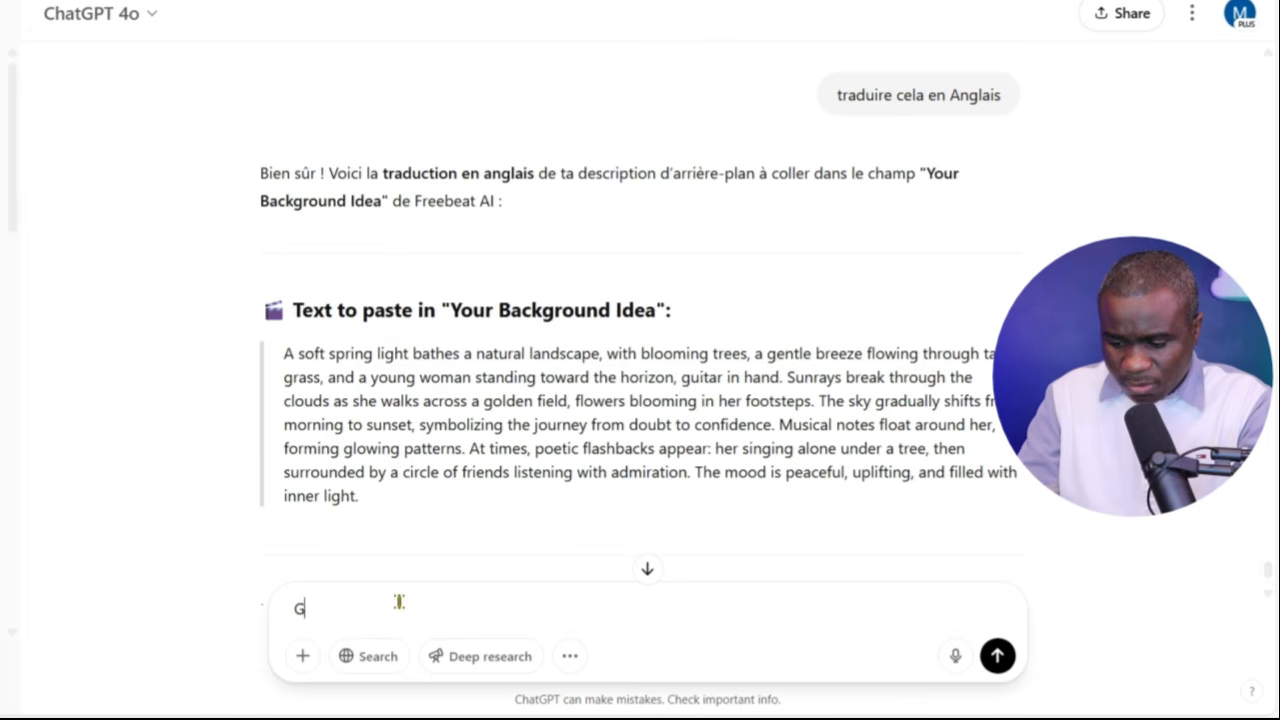
type("ive me a")
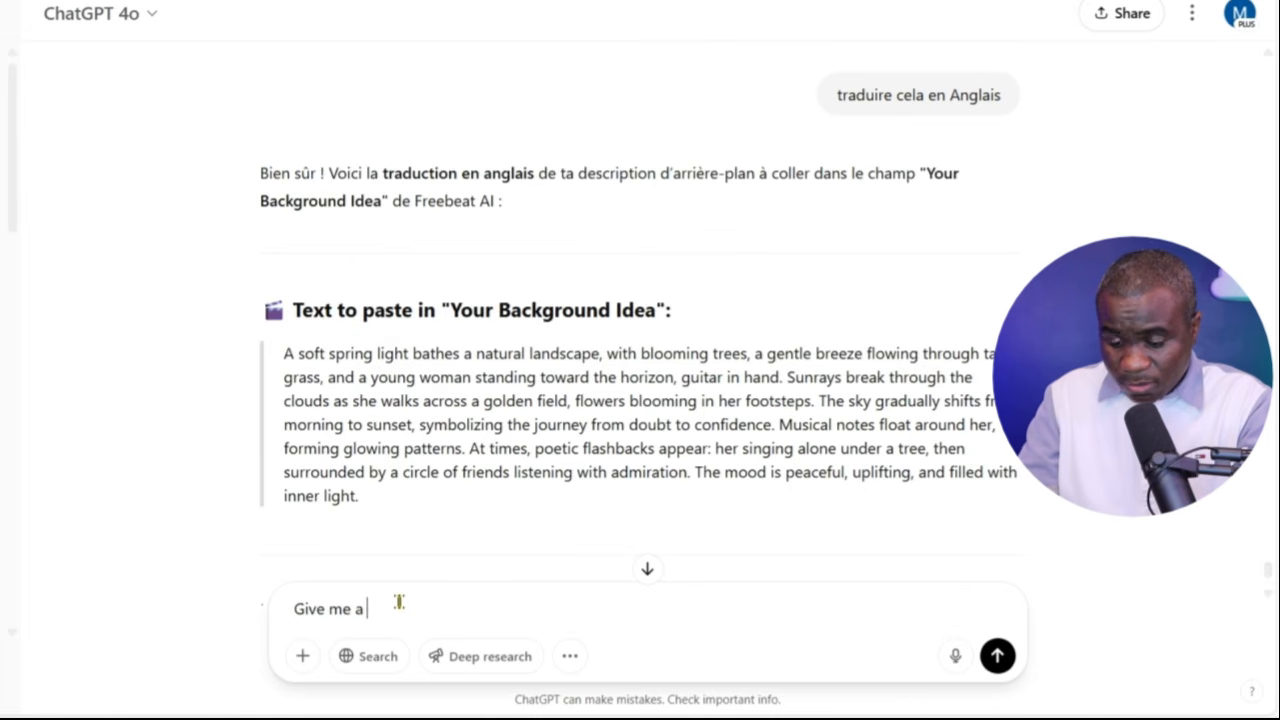
type(" different descrition")
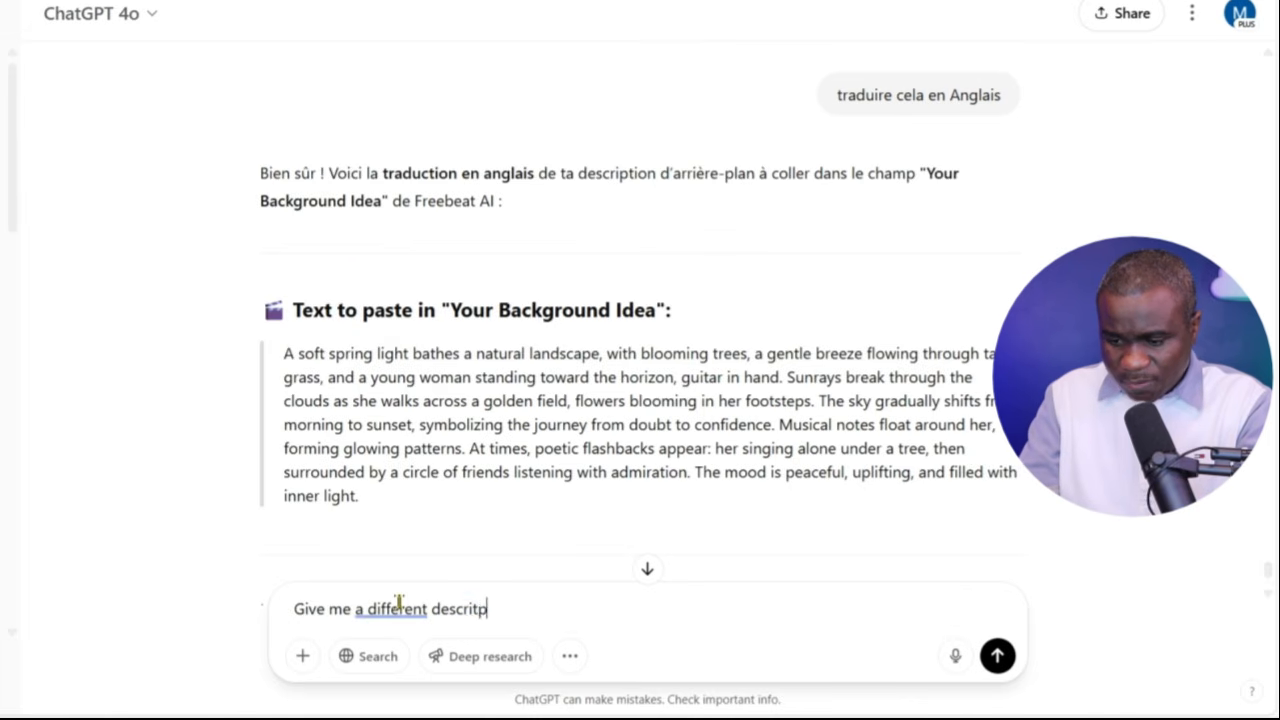
key("BackSpace")
key("BackSpace")
key("BackSpace")
key("BackSpace")
type("ption that I can use in place of this to have an image that is clear and not distorted")
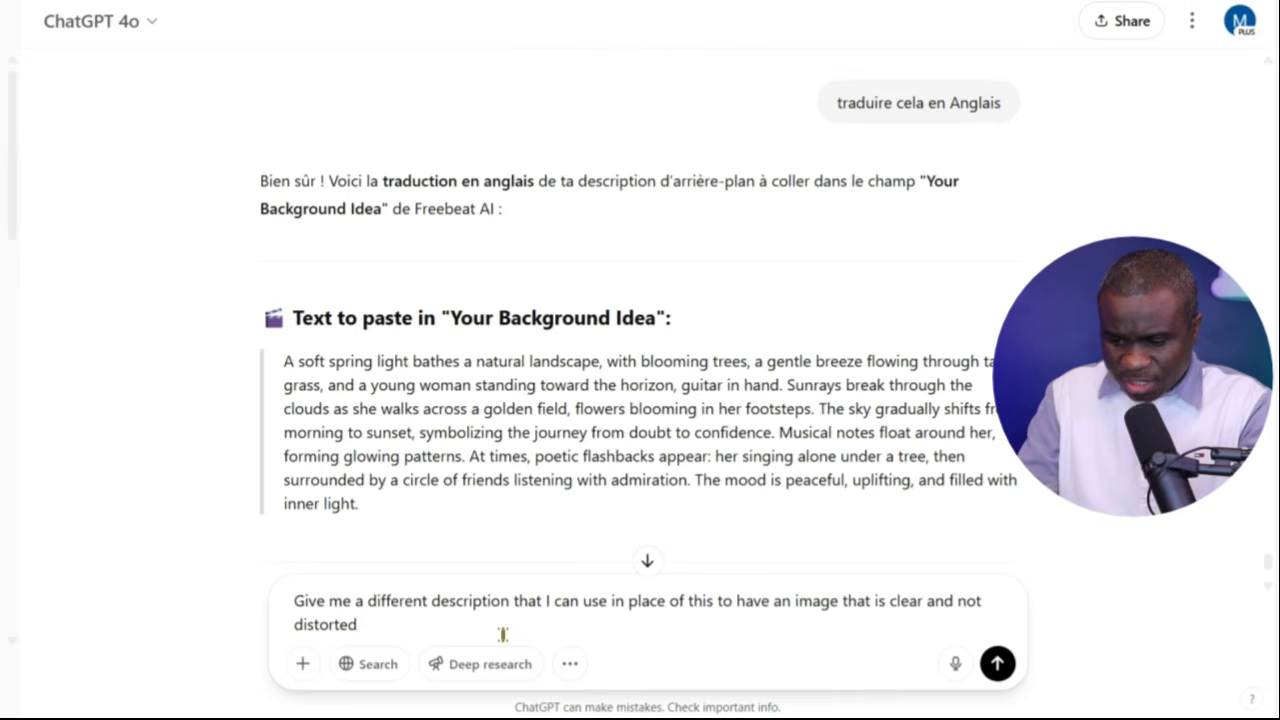
- Add a colon and the copied dancer clip description to the request, and send it
type(":")
key("ctrl+v")
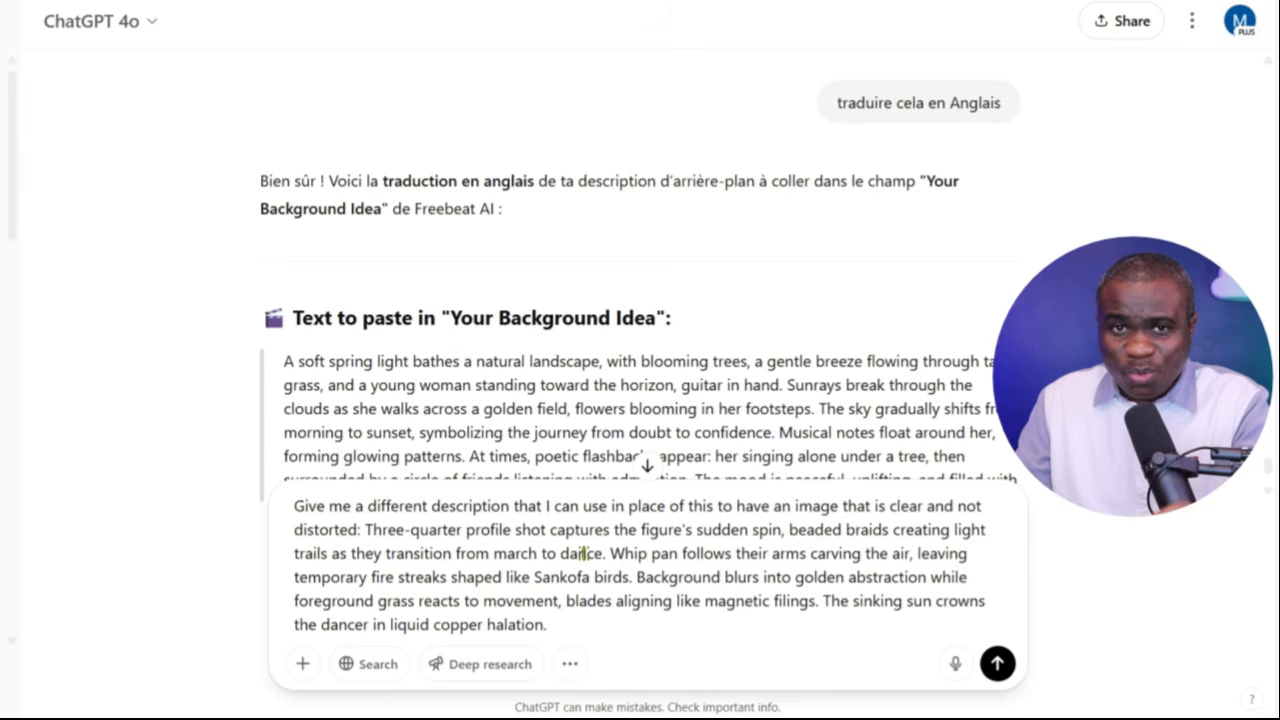
left_click(996, 663)
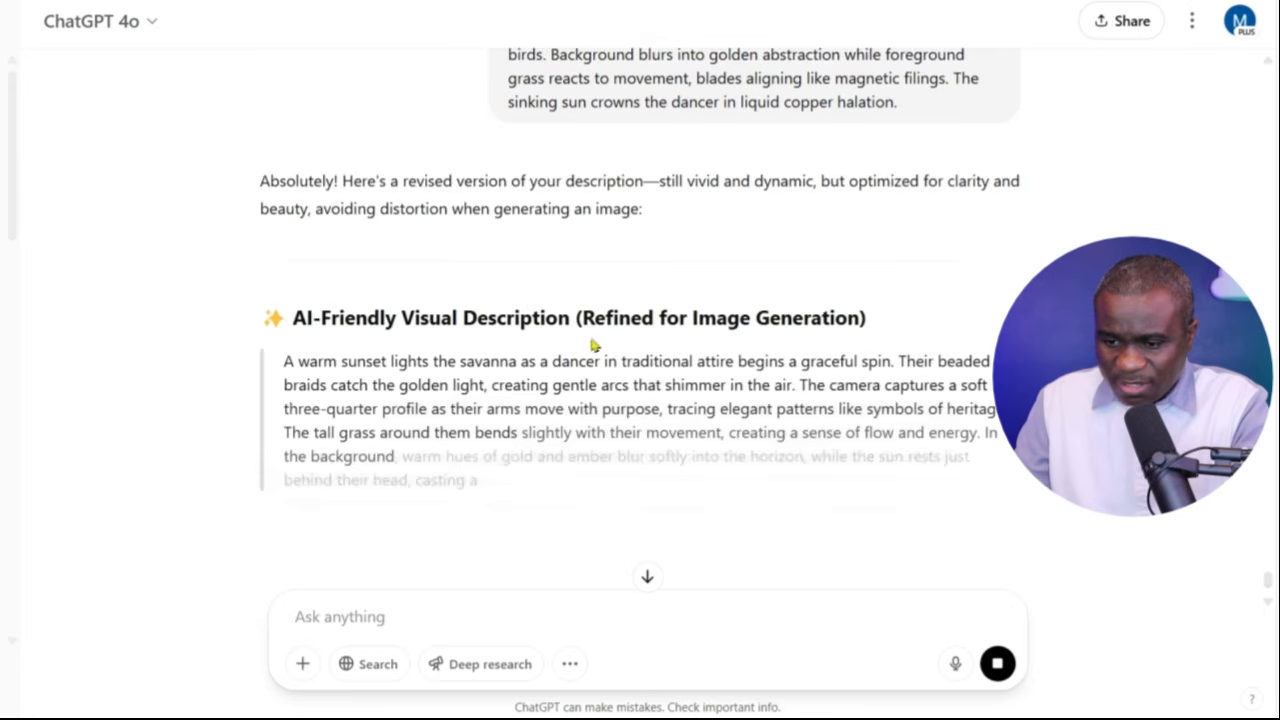
- Copy the whole AI-Friendly Visual Description of the spinning dancer from ChatGPT's reply
scroll(635, 364, "down", 2)
left_click_drag(640, 357, 285, 226)
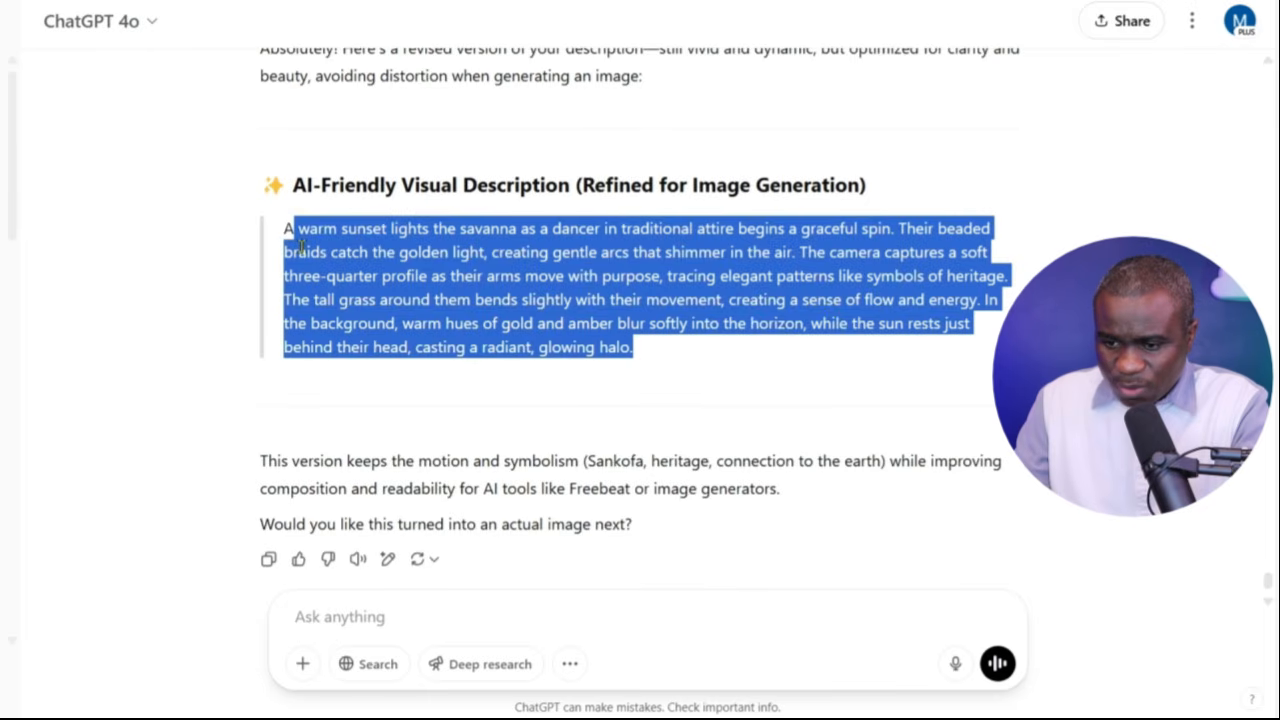
right_click(340, 265)
left_click(361, 283)
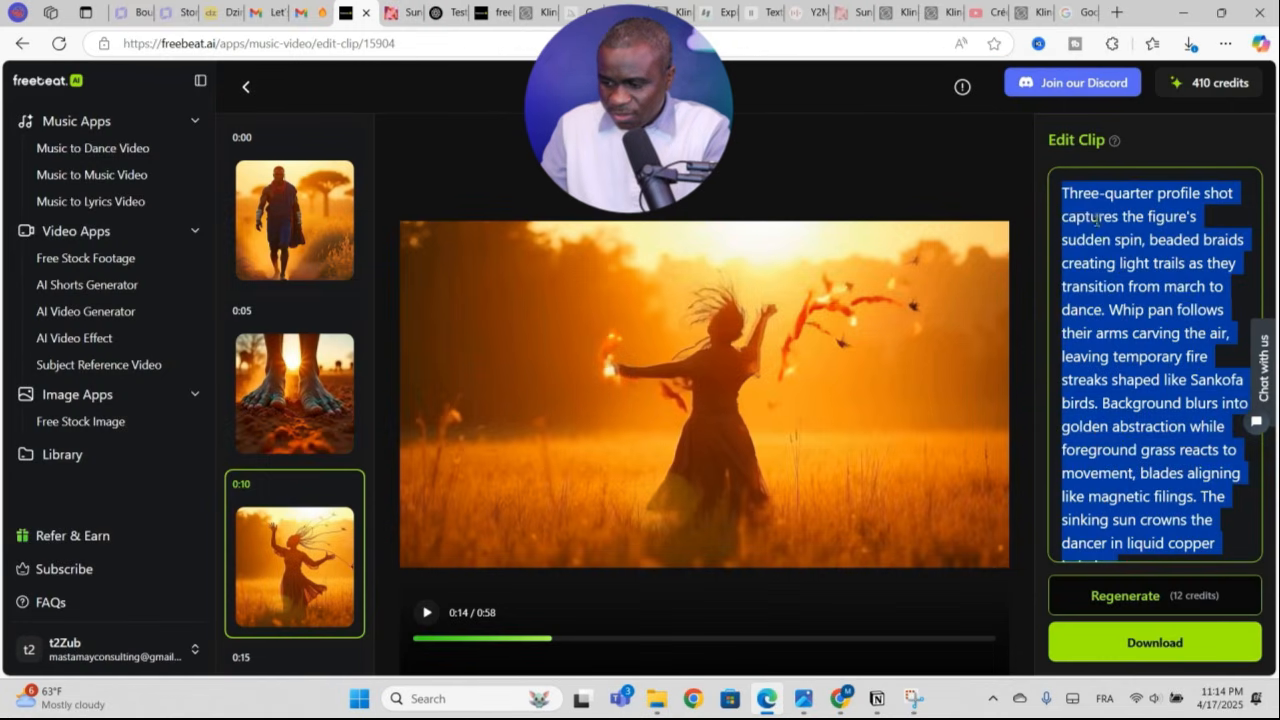
- In freebeat, replace the 0:10 dancer clip's description with the copied "A warm sunset lights the savanna" text and regenerate the clip
left_click(1097, 220)
scroll(1228, 511, "down", 1)
left_click_drag(1163, 548, 1063, 183)
key("BackSpace")
key("ctrl+v")
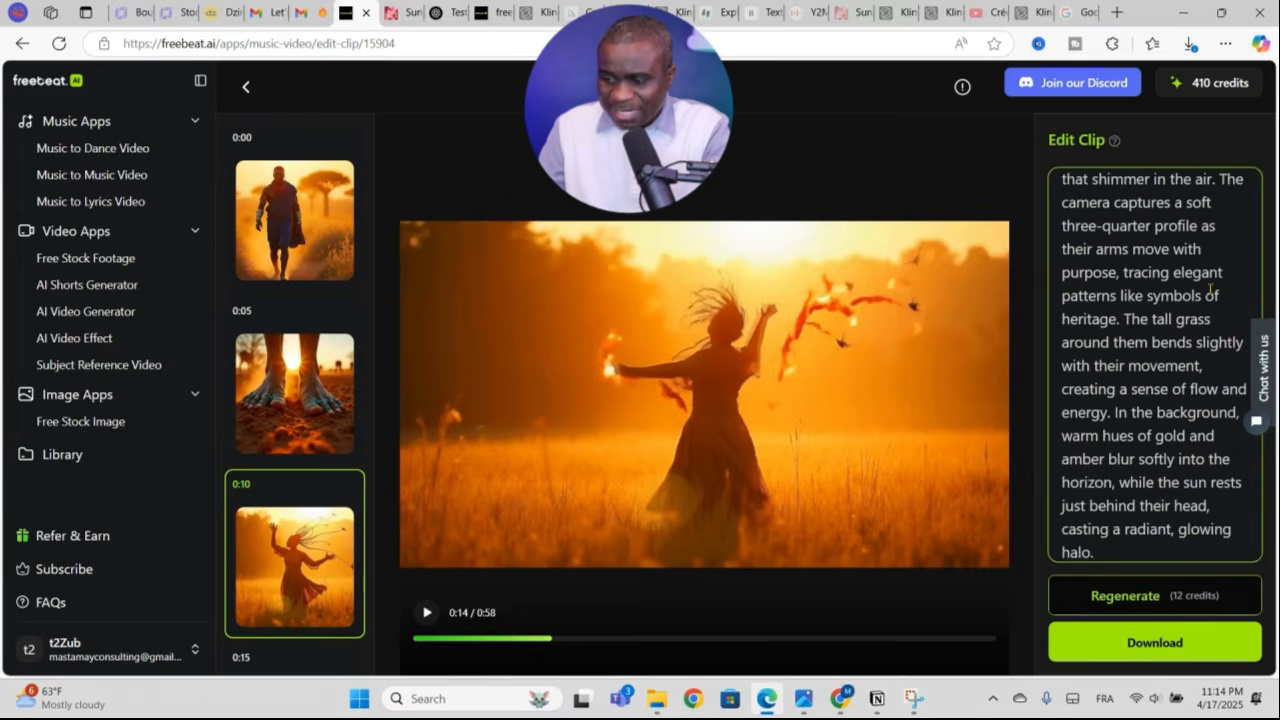
scroll(1158, 390, "up", 3)
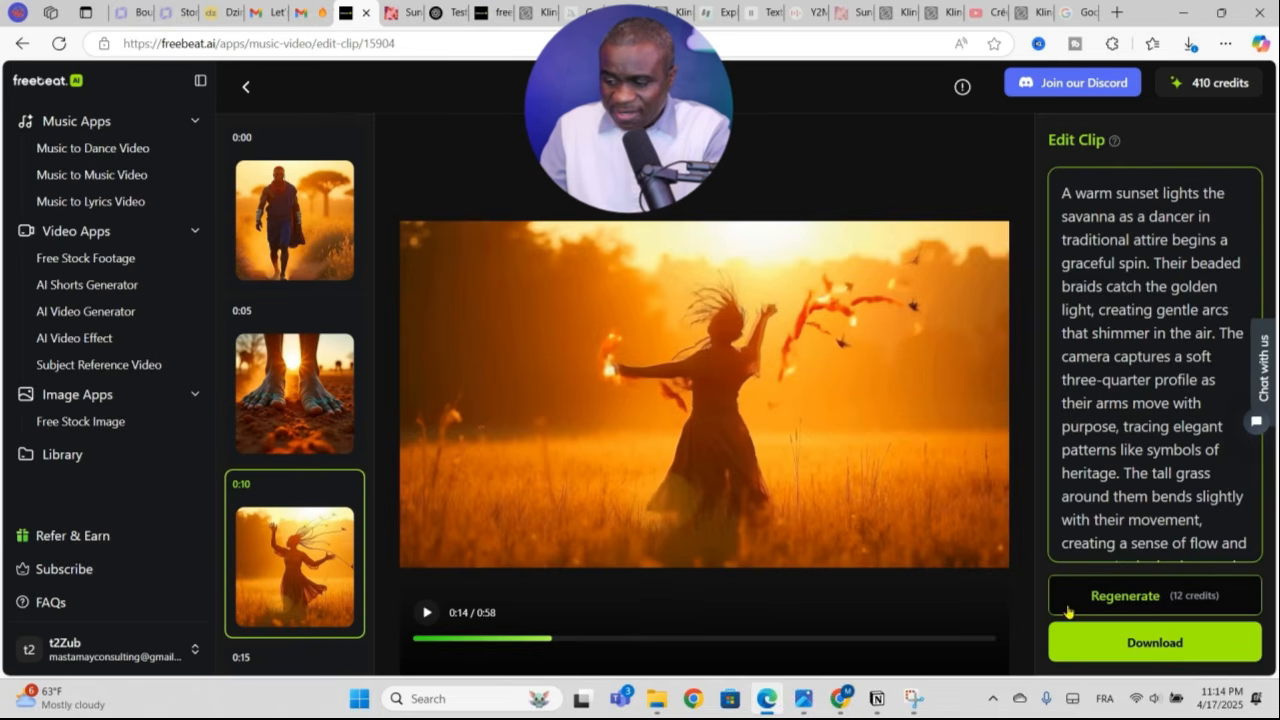
left_click(1131, 598)
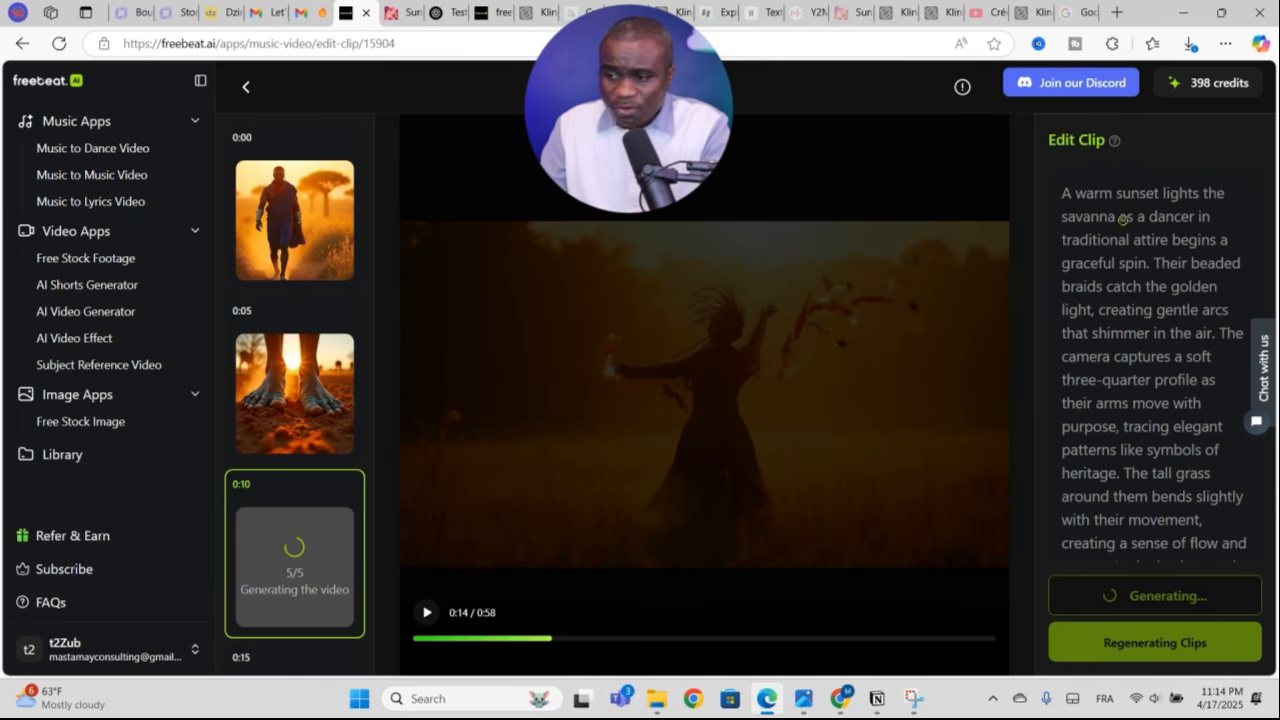
- Open the 0:20 drum clip, play it to check the drummers' hands, and pause at 0:25
mouse_move(1078, 146)
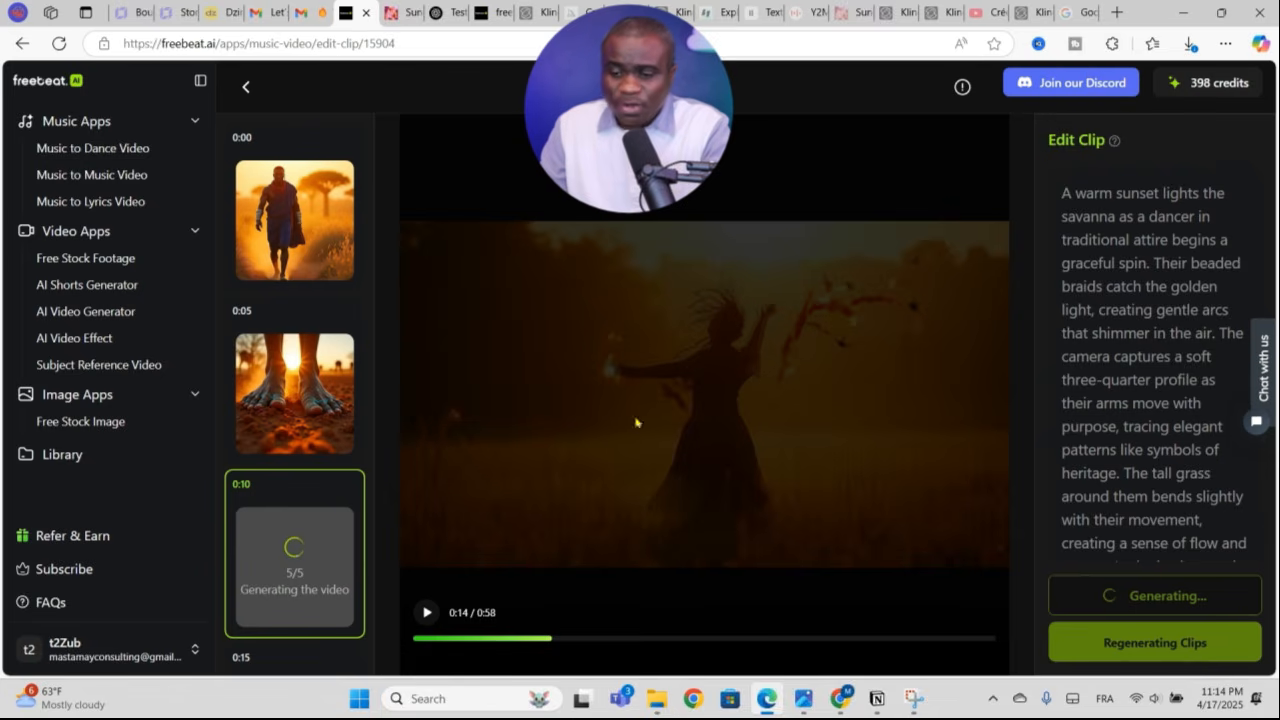
scroll(323, 454, "down", 2)
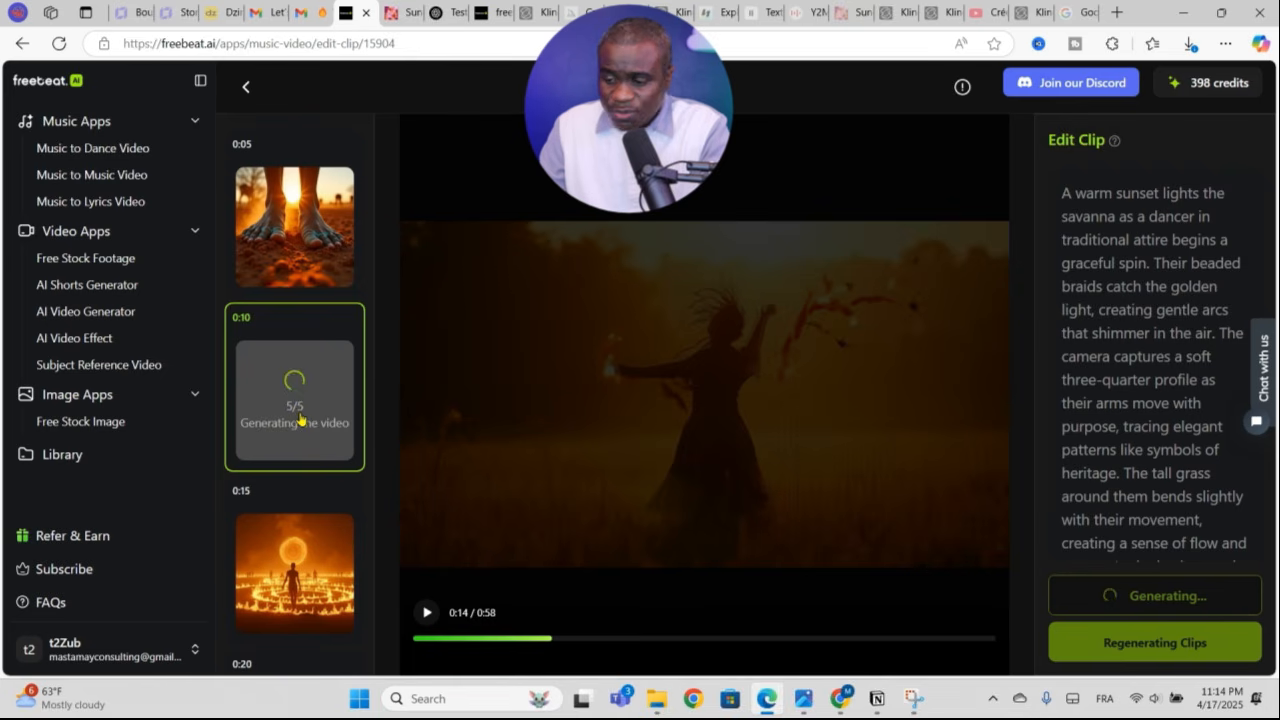
scroll(300, 420, "down", 3)
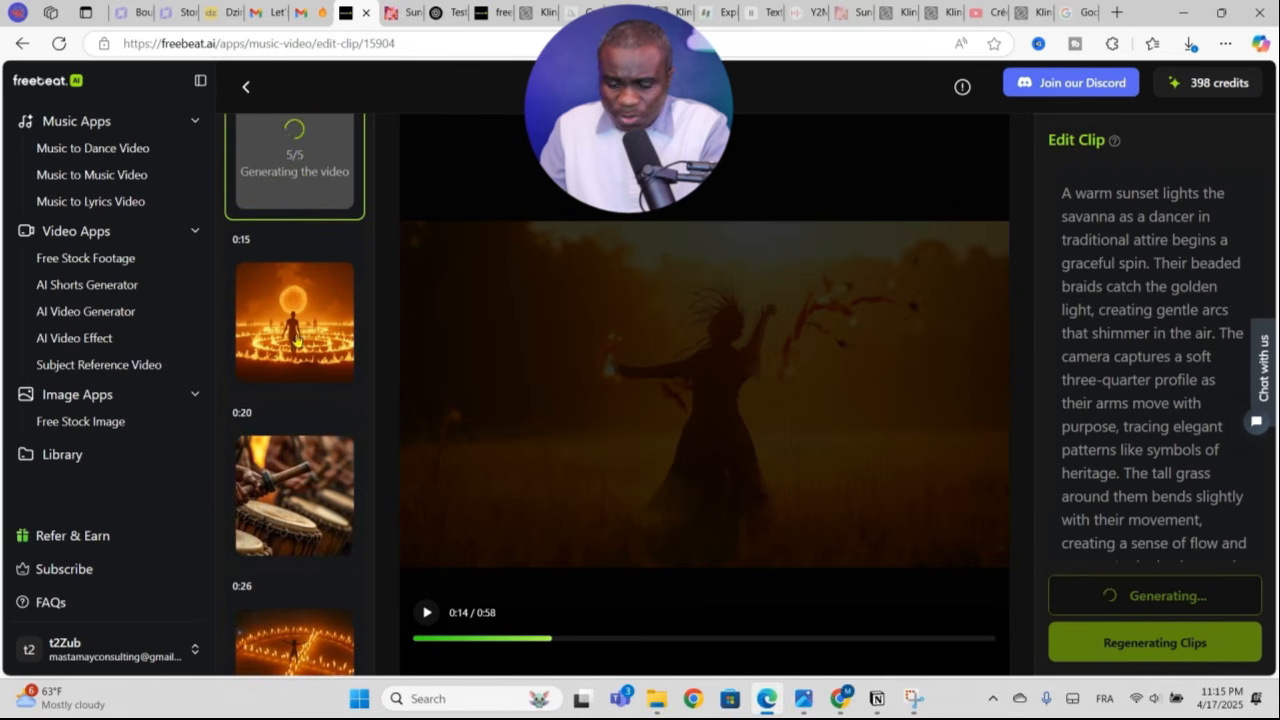
scroll(297, 342, "down", 3)
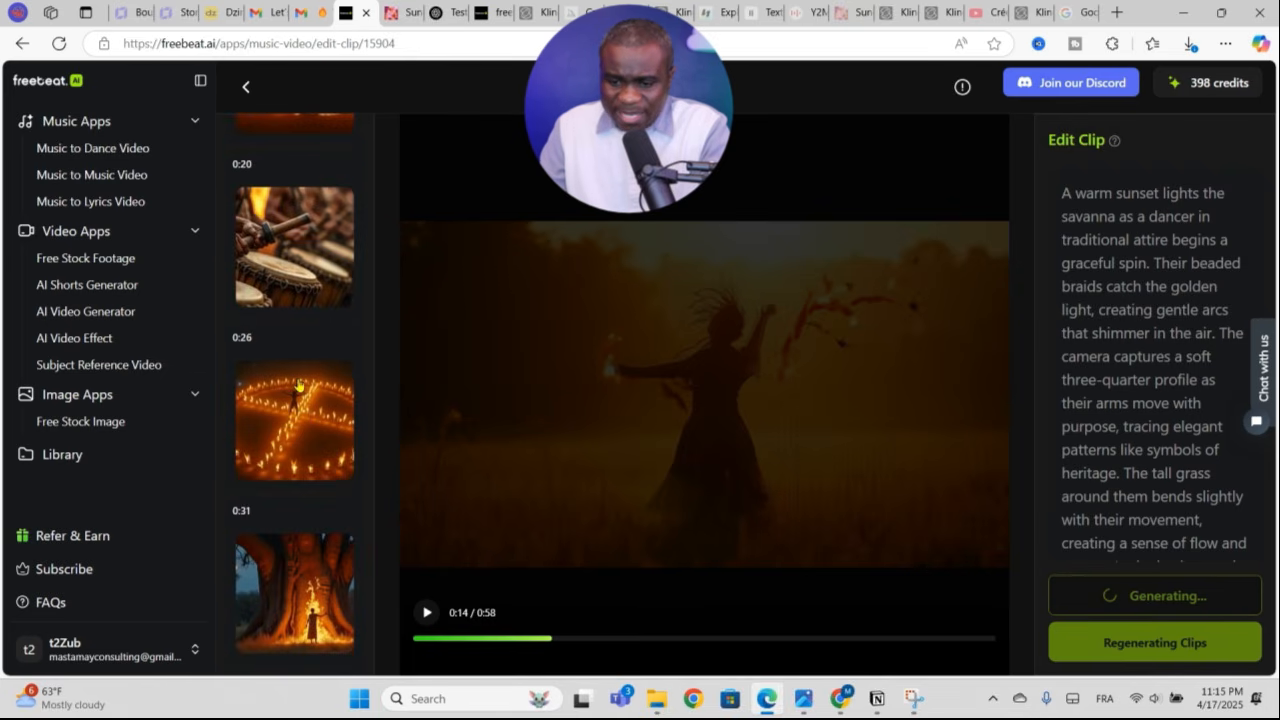
left_click(296, 268)
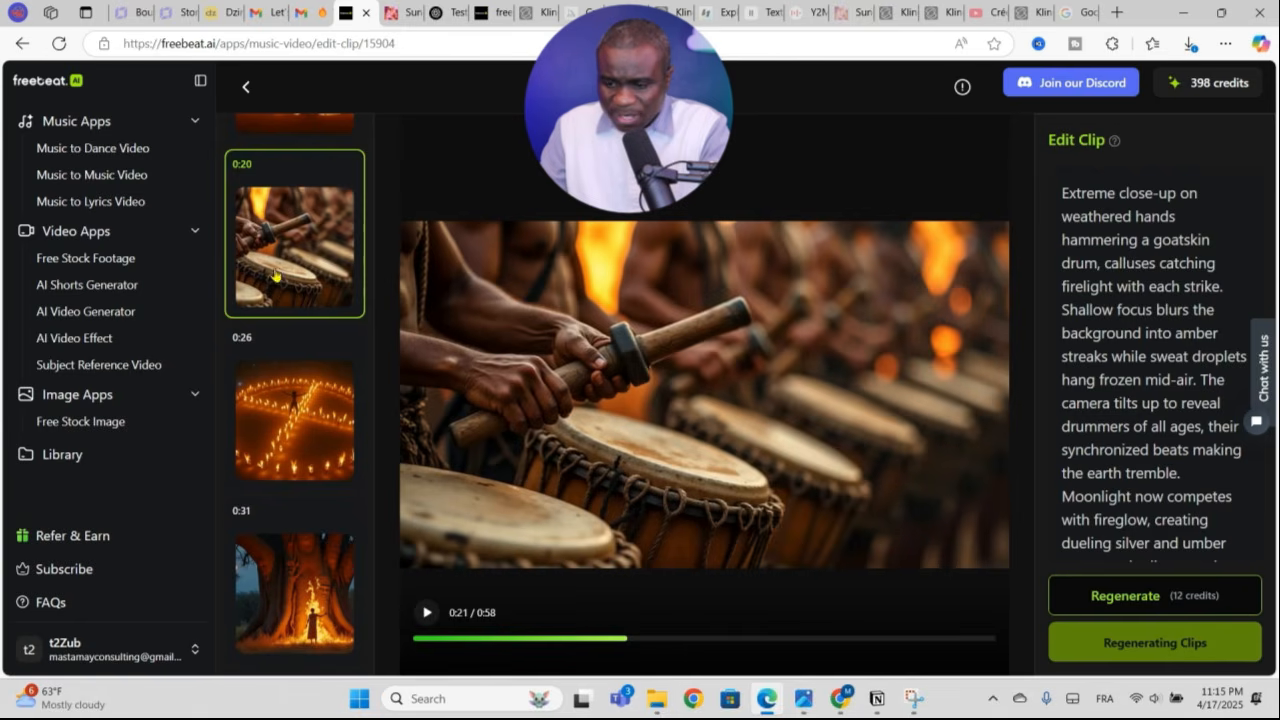
left_click(428, 612)
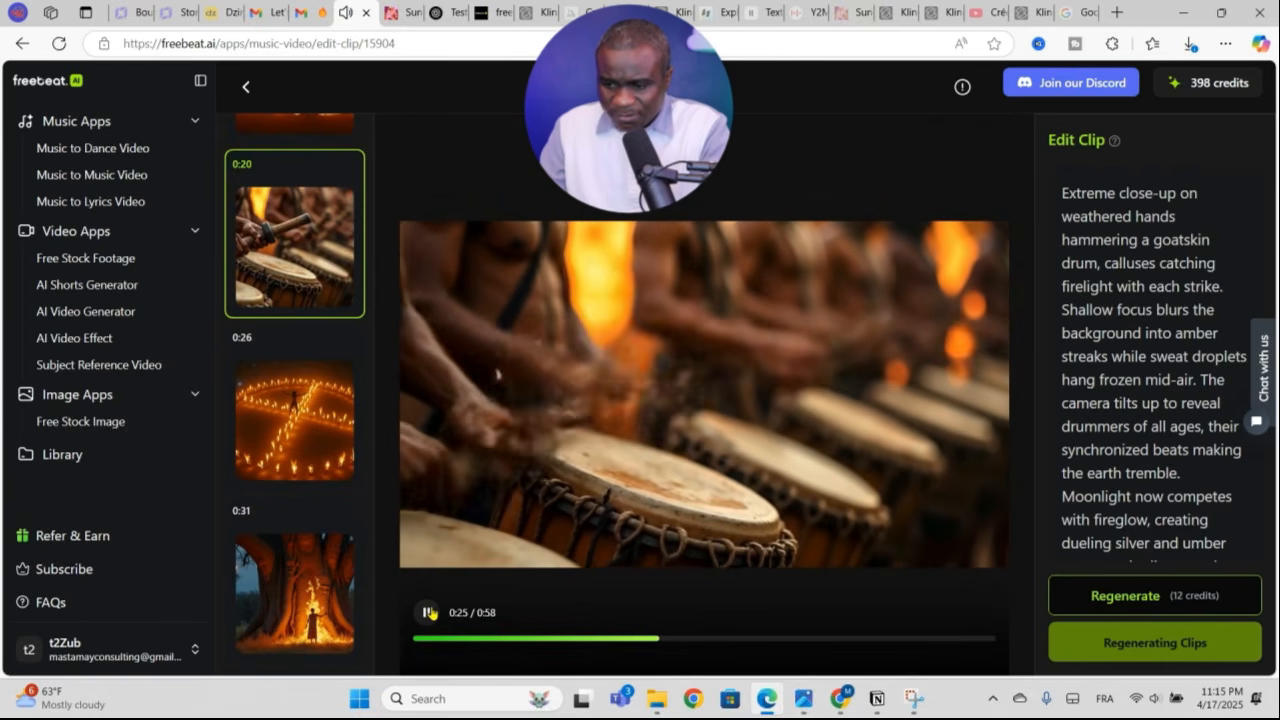
left_click(545, 410)
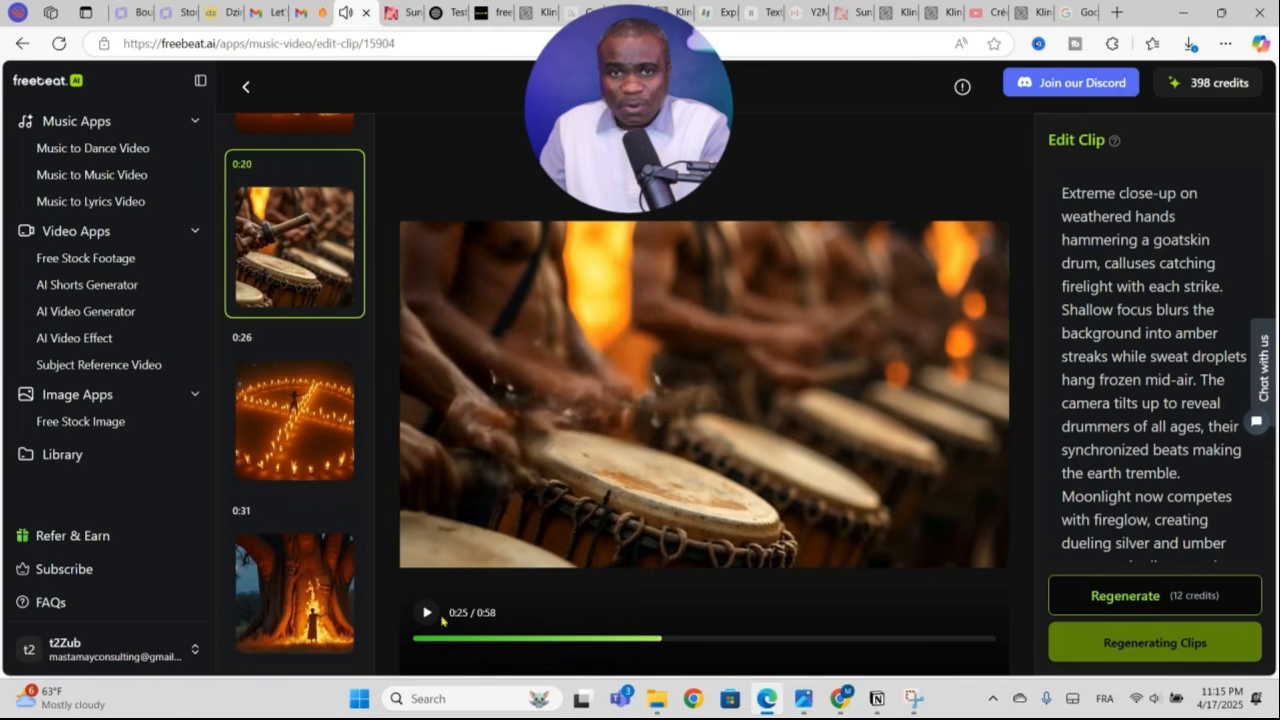
- Copy the whole Edit Clip description of the 0:20 drum clip
left_click(1117, 287)
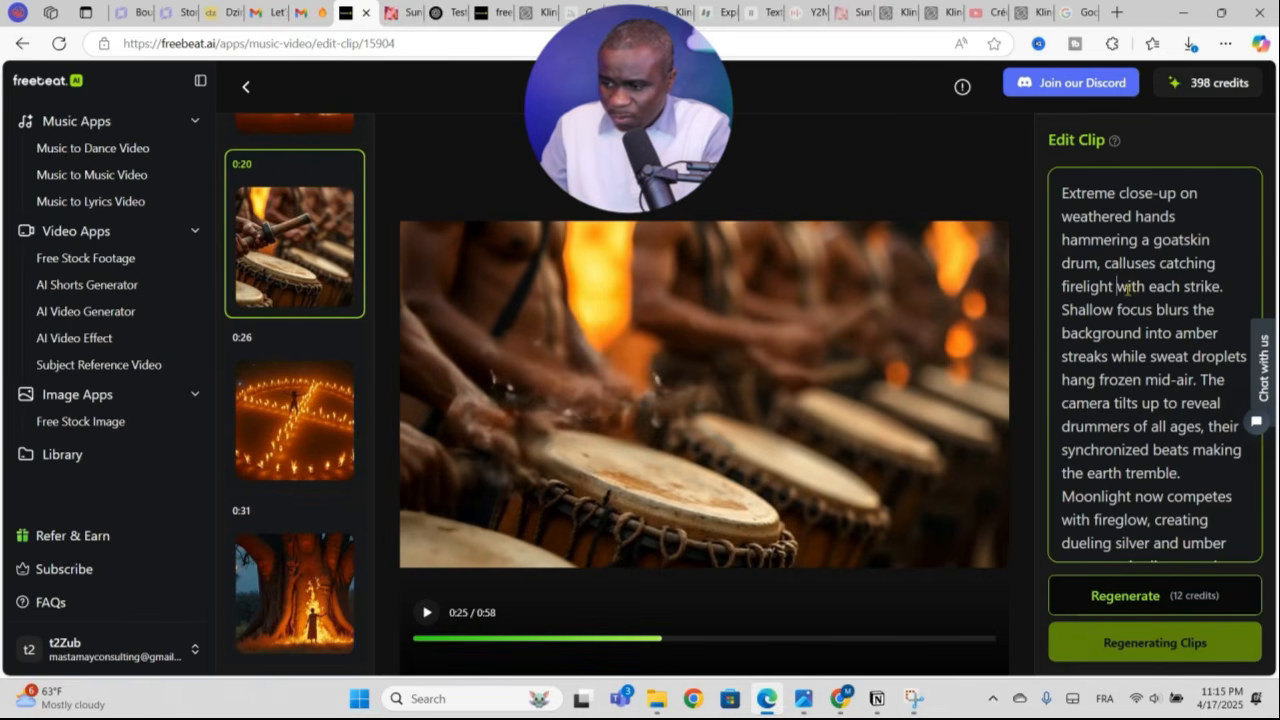
left_click_drag(1072, 192, 1252, 576)
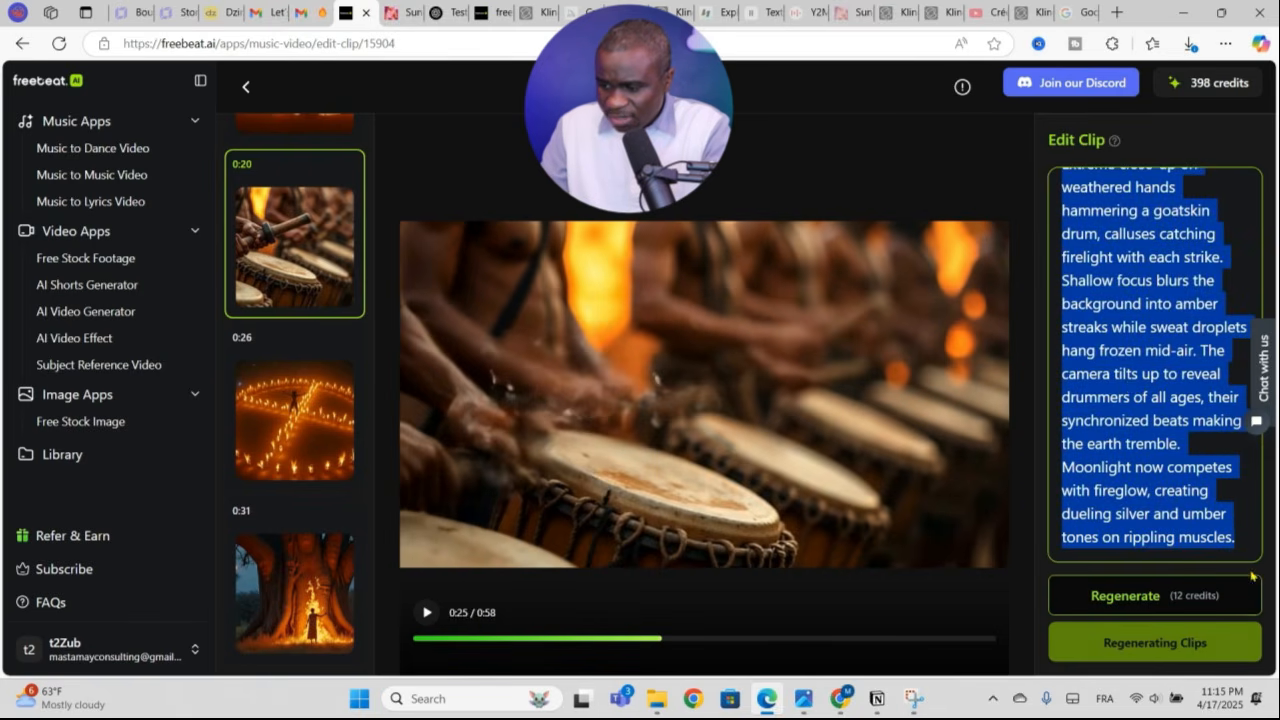
right_click(1130, 386)
left_click(898, 158)
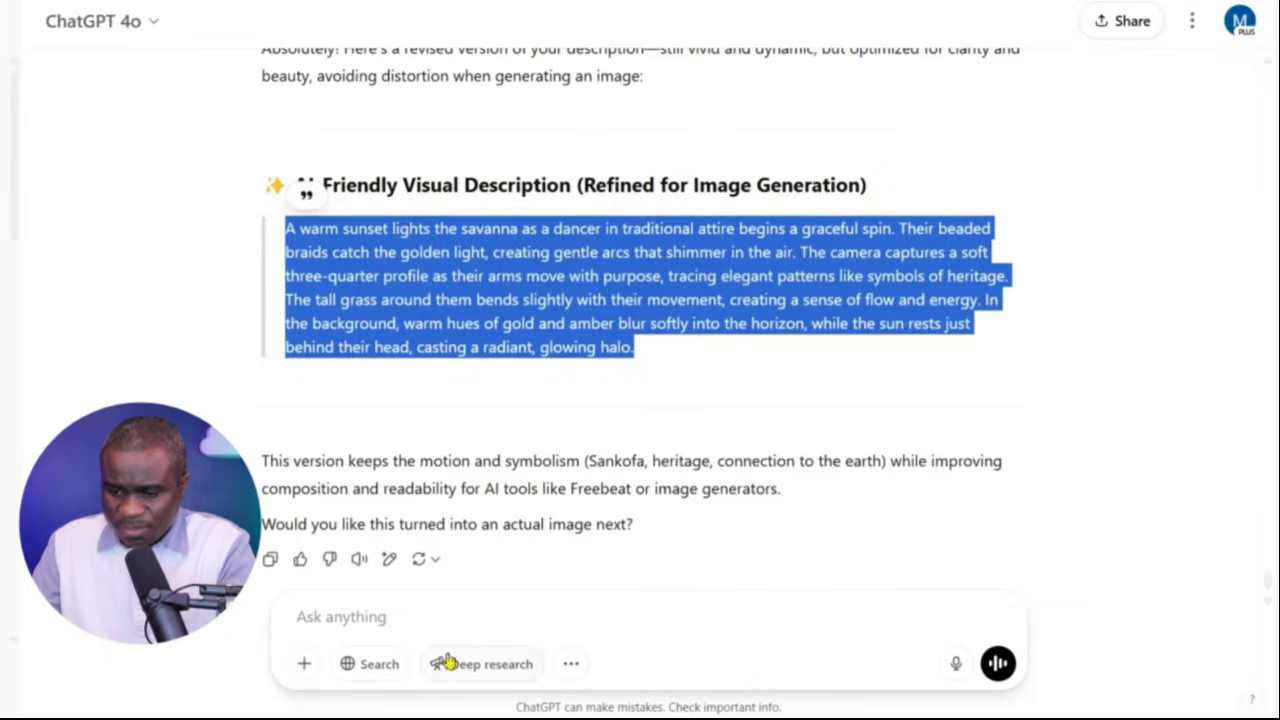
- In ChatGPT, reuse the earlier "Give me a different description... clear and not distorted:" wording as the start of a new message
left_click(391, 620)
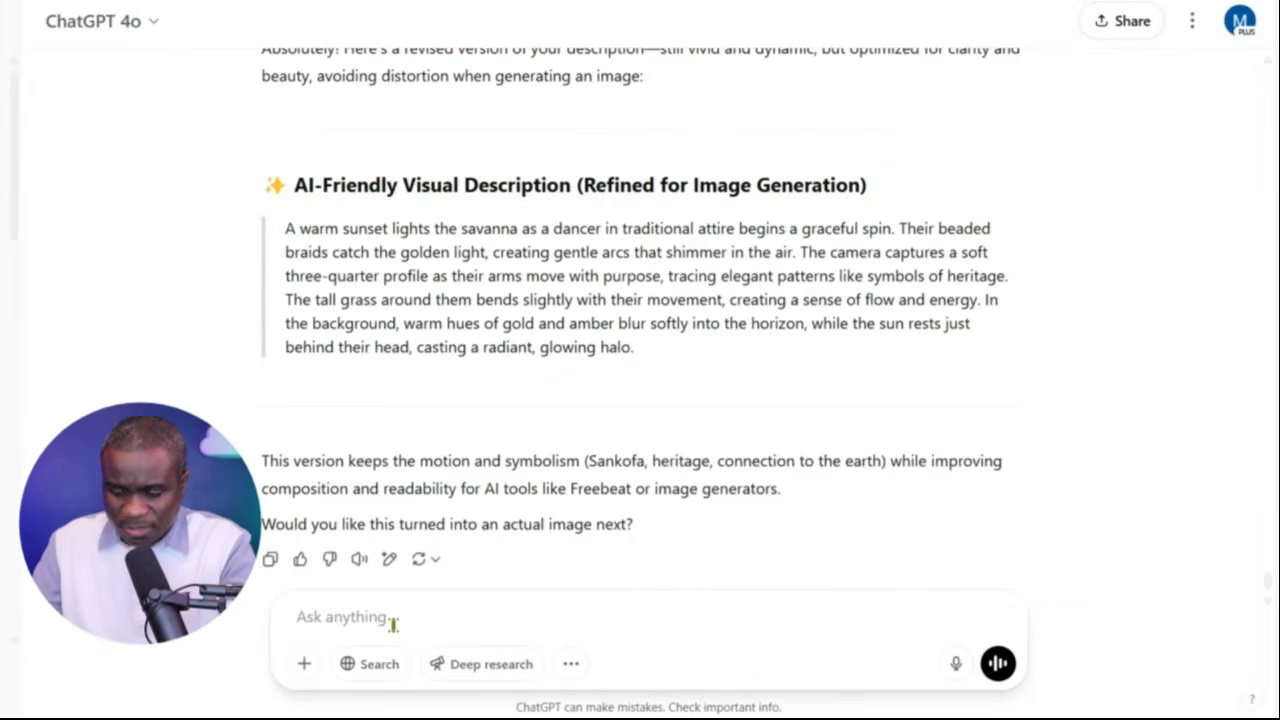
scroll(526, 257, "up", 5)
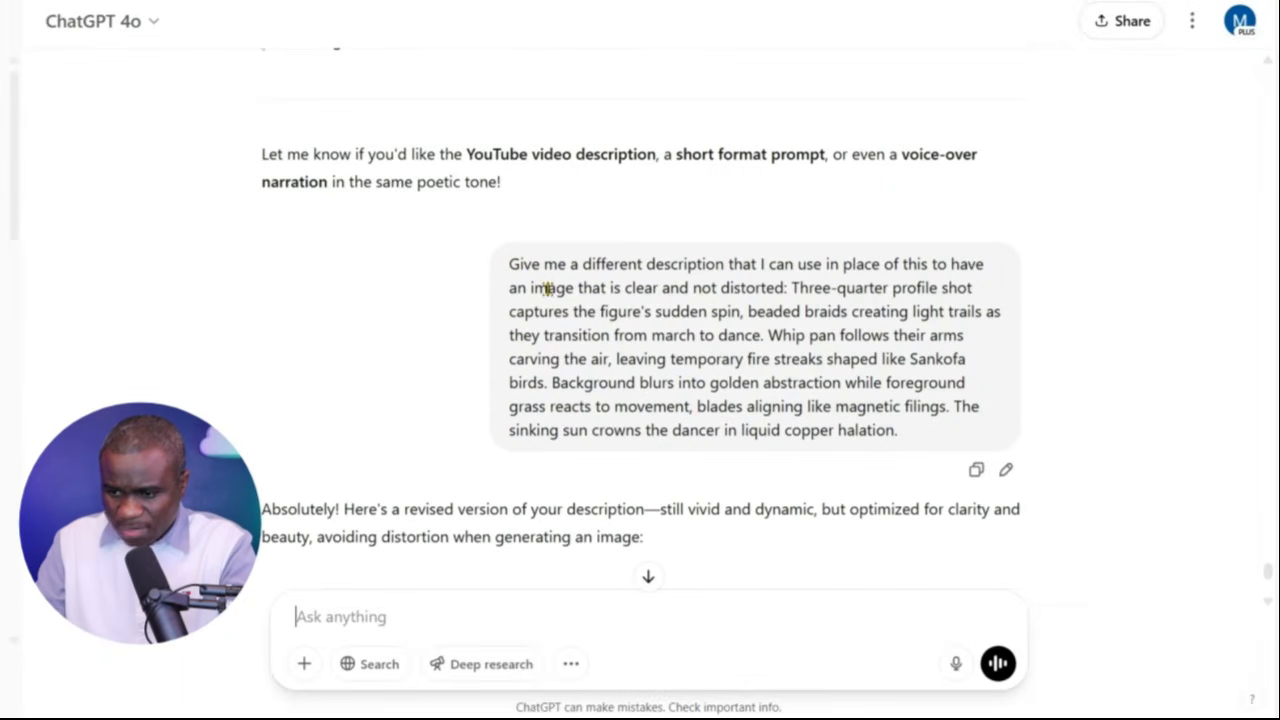
left_click_drag(518, 264, 798, 296)
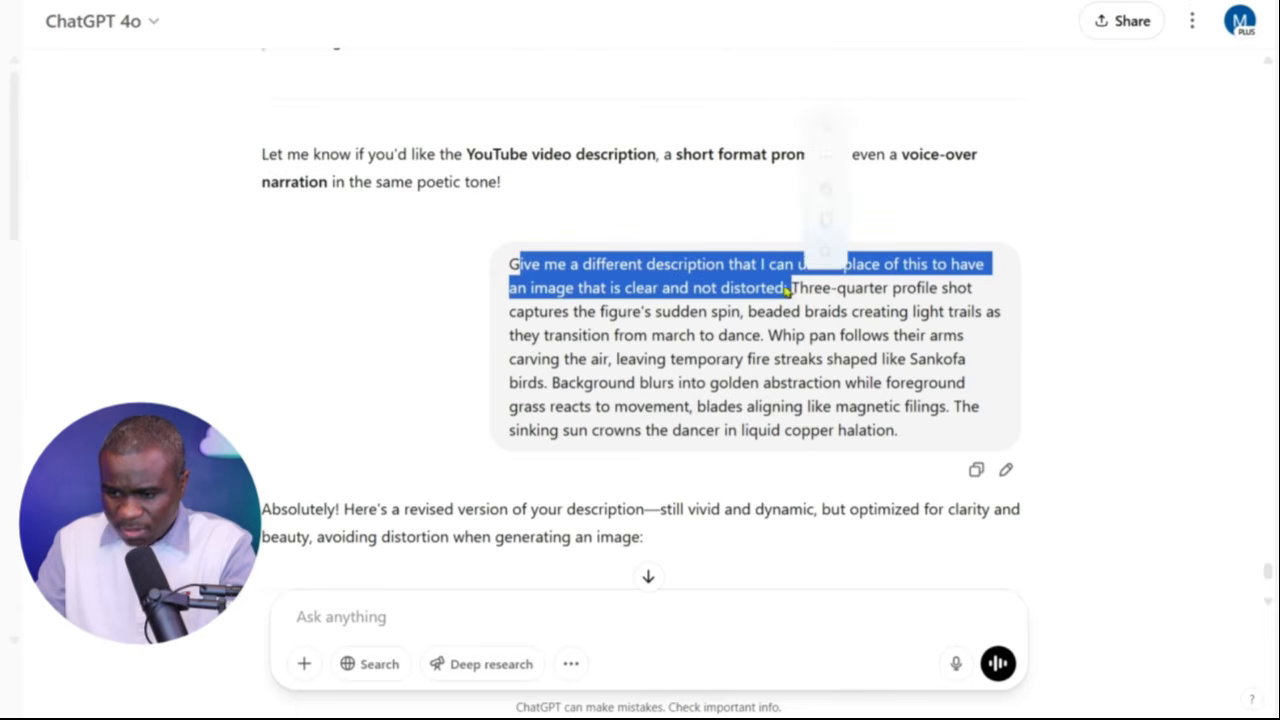
key("ctrl+c")
left_click(372, 626)
key("ctrl+v")
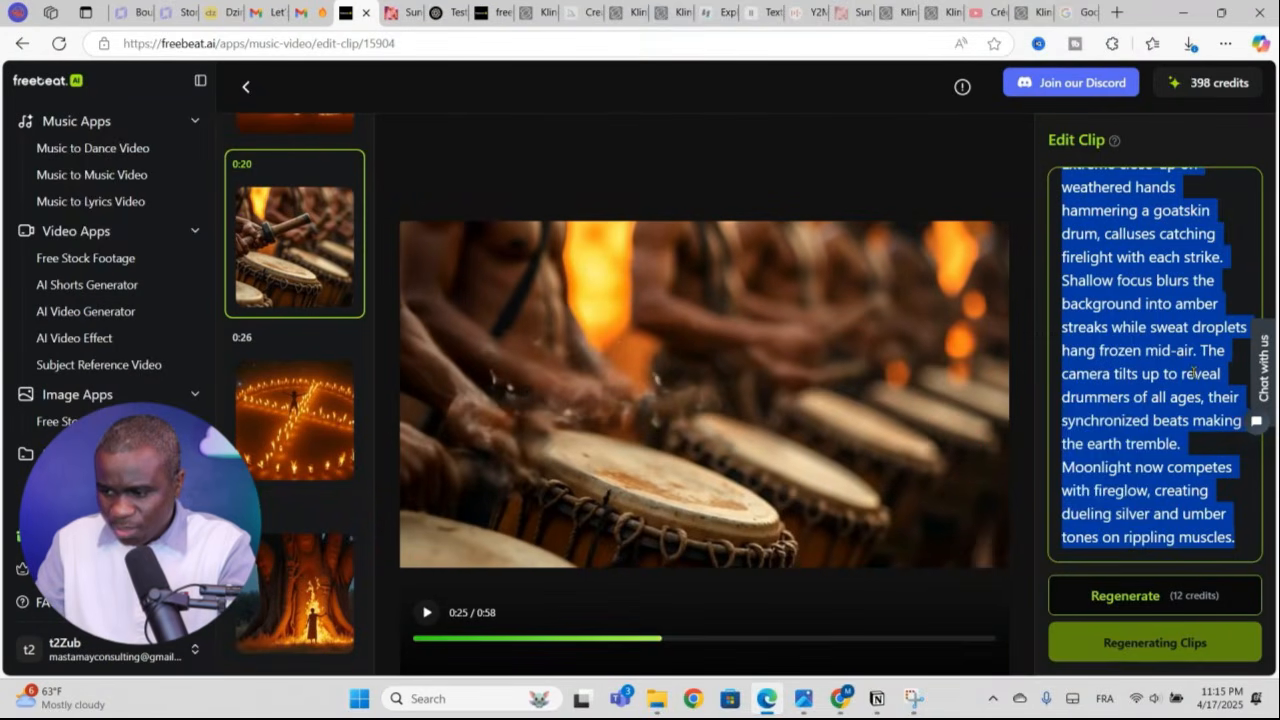
- Copy the 0:20 drum clip's description from freebeat, add it to the ChatGPT request, and send it
right_click(1170, 338)
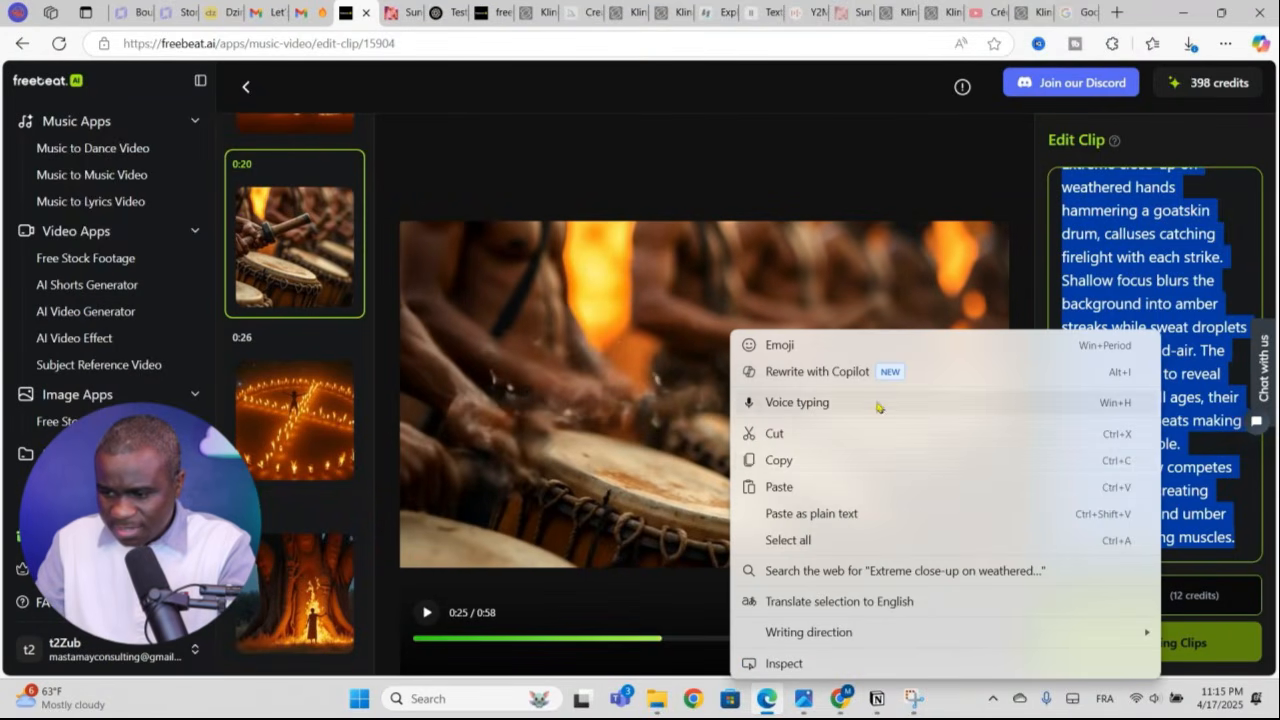
left_click(771, 461)
left_click(446, 13)
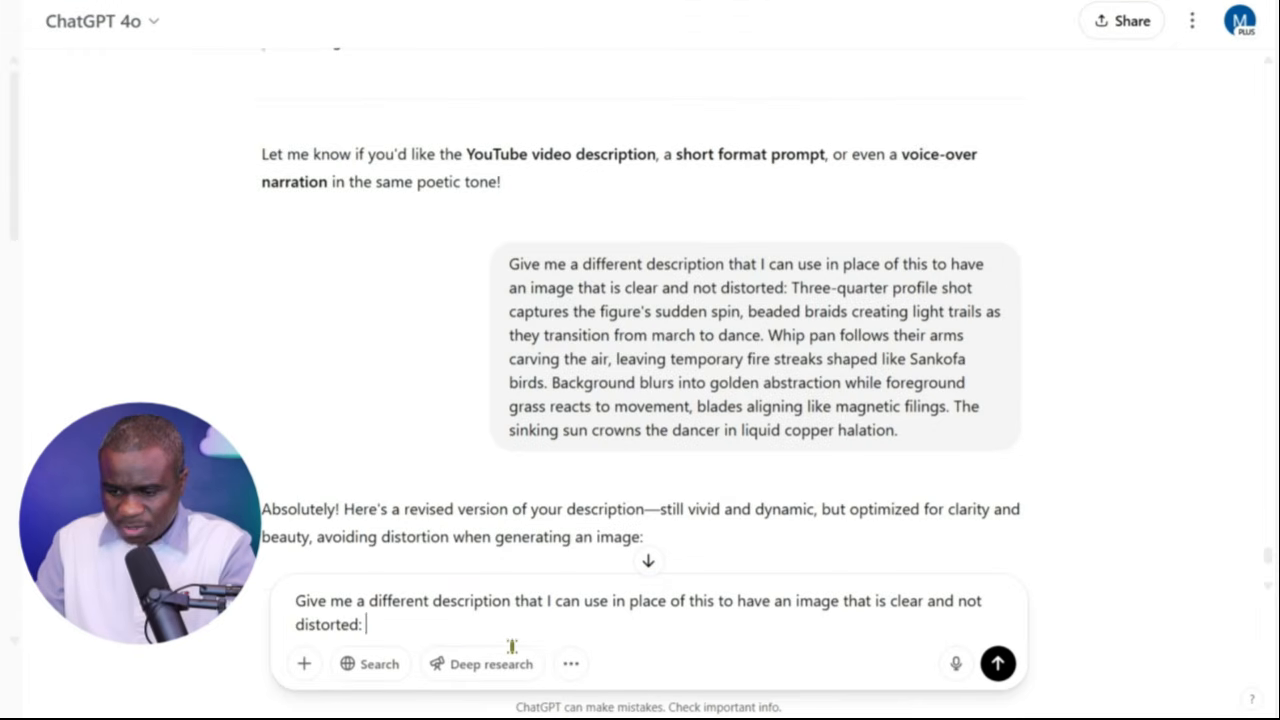
key("ctrl+v")
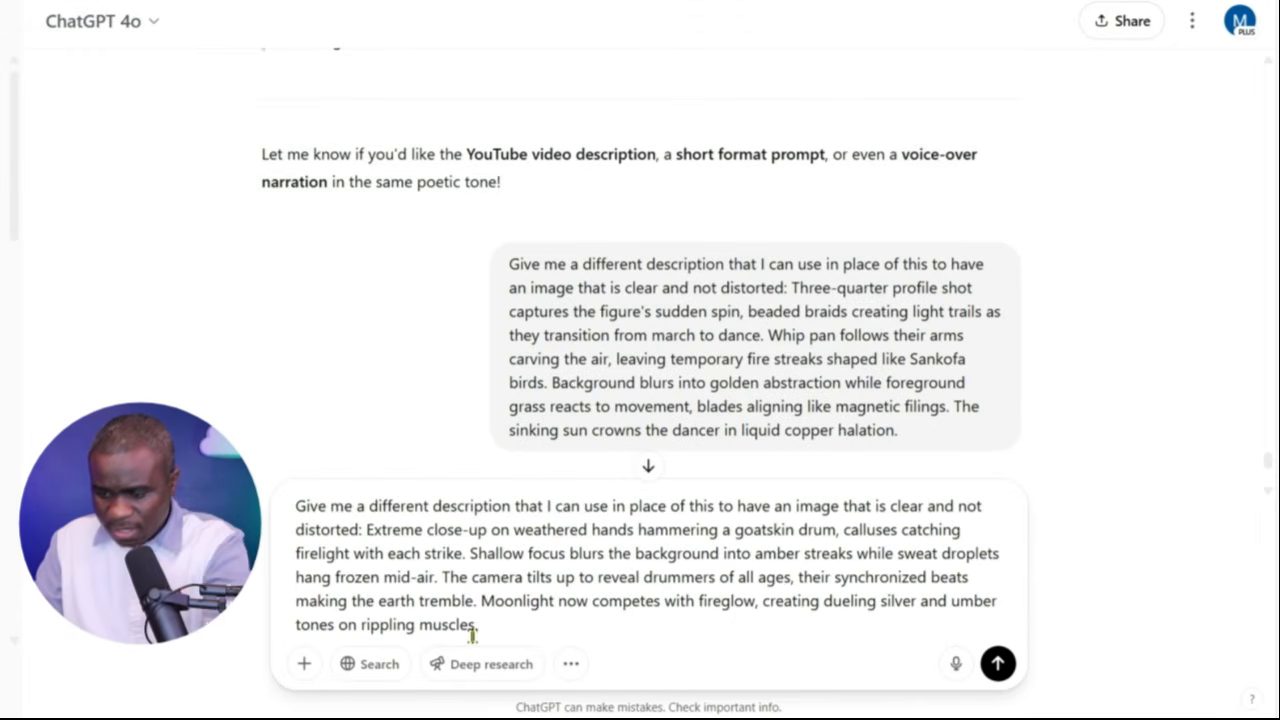
key("Return")
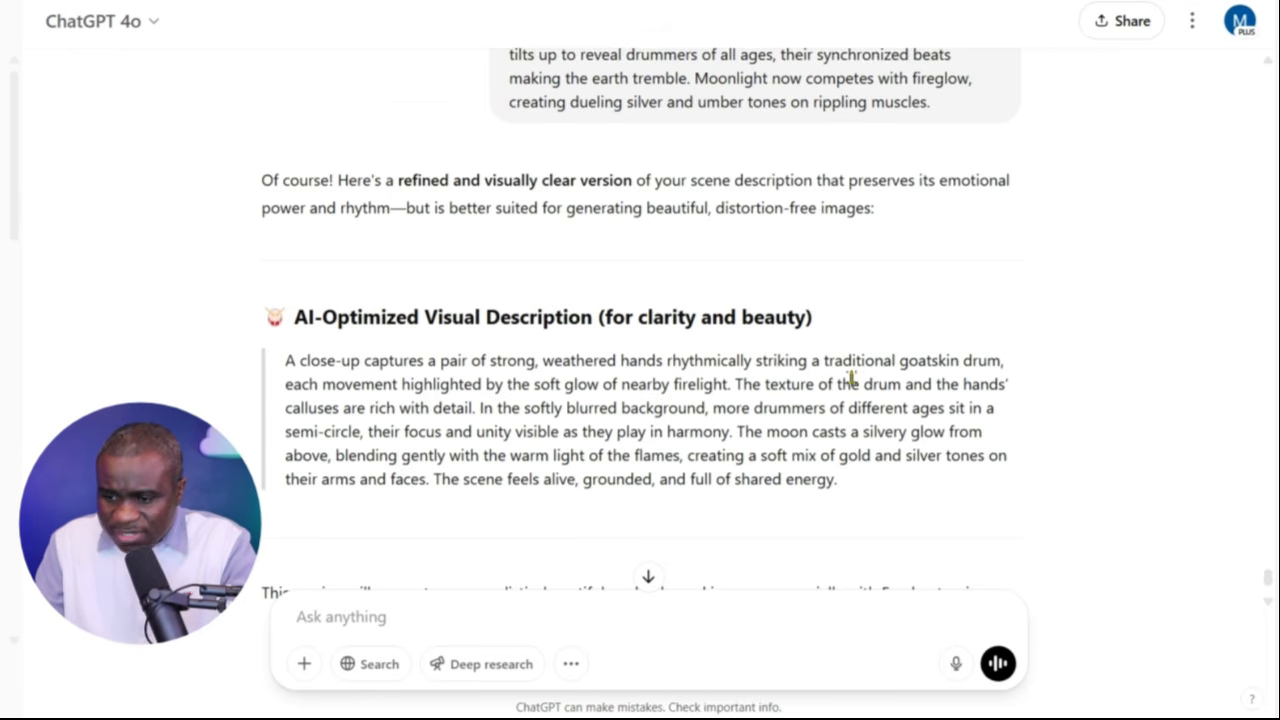
- Replace the 0:20 drum clip's description in freebeat with ChatGPT's AI-Optimized Visual Description and regenerate the clip
scroll(815, 400, "down", 2)
left_click_drag(843, 334, 287, 204)
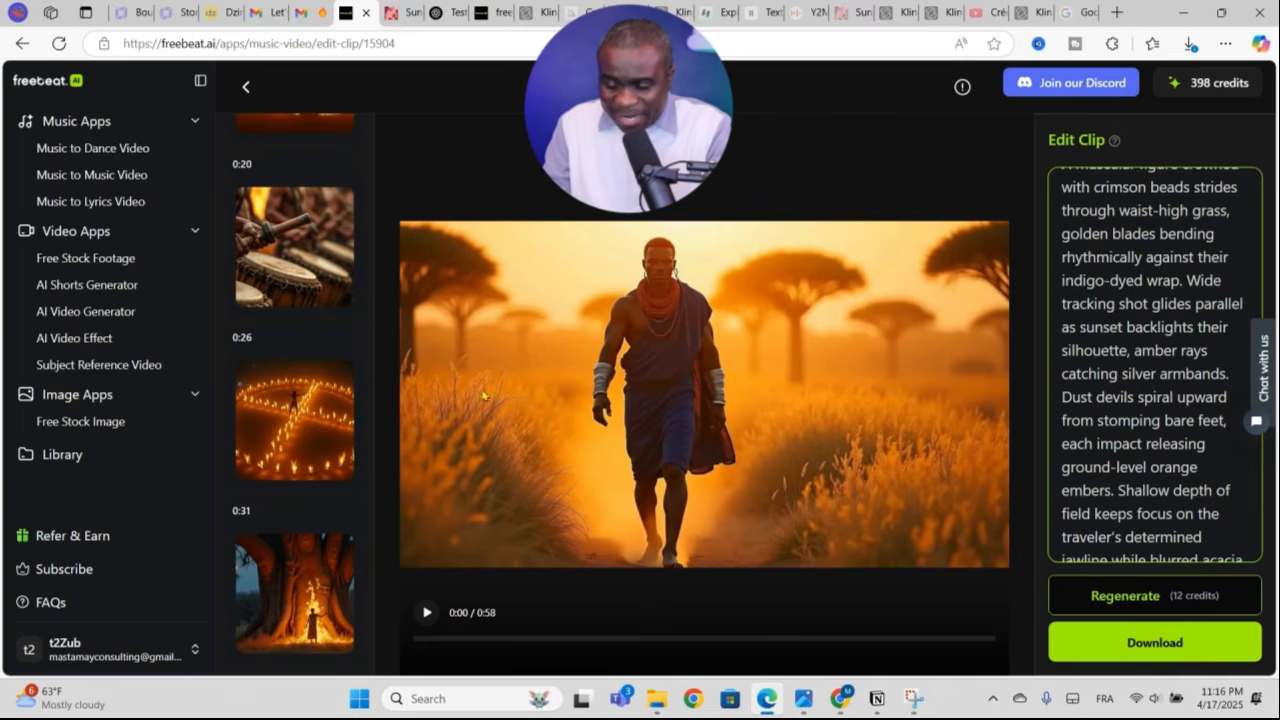
left_click(309, 251)
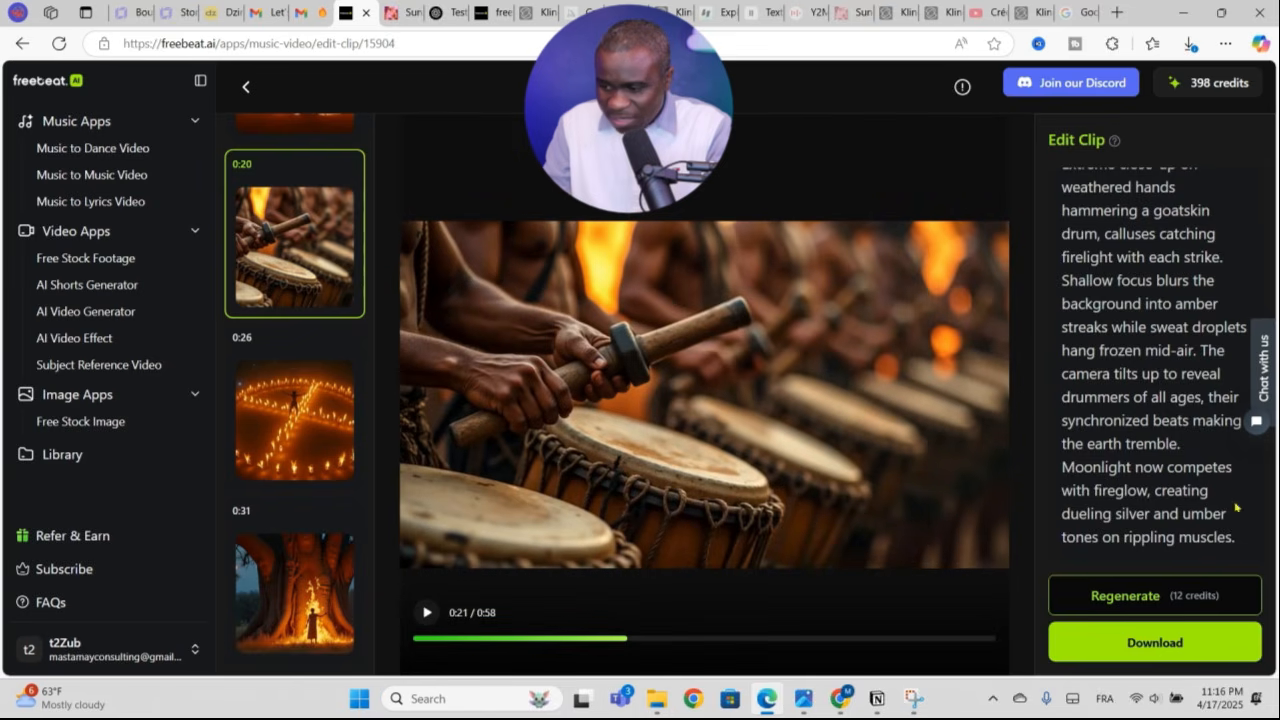
left_click_drag(1245, 554, 1070, 172)
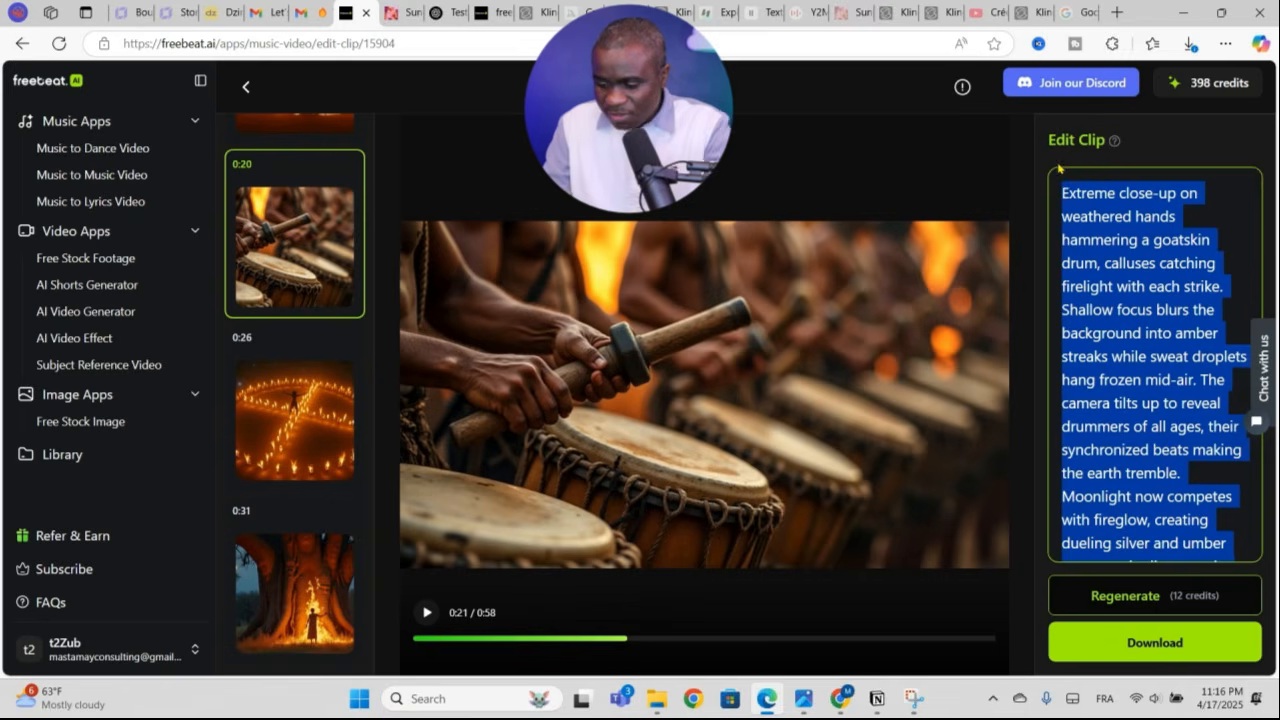
key("BackSpace")
key("ctrl+v")
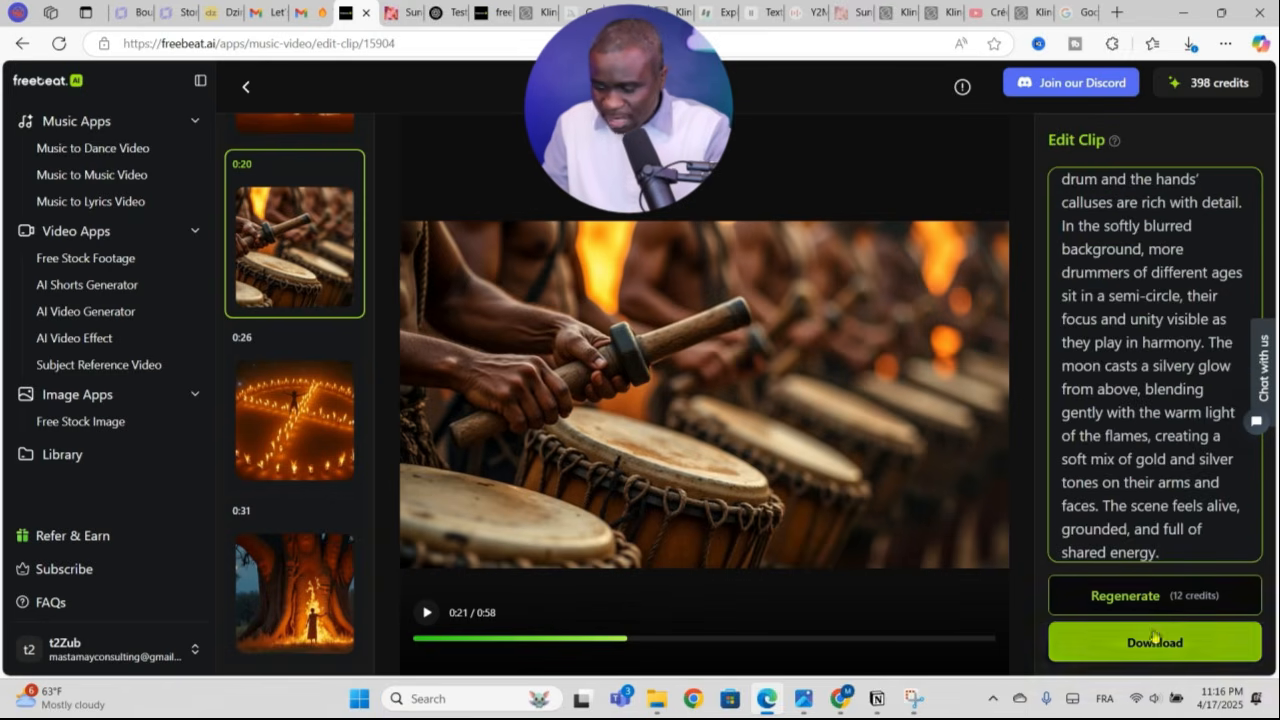
left_click(1147, 598)
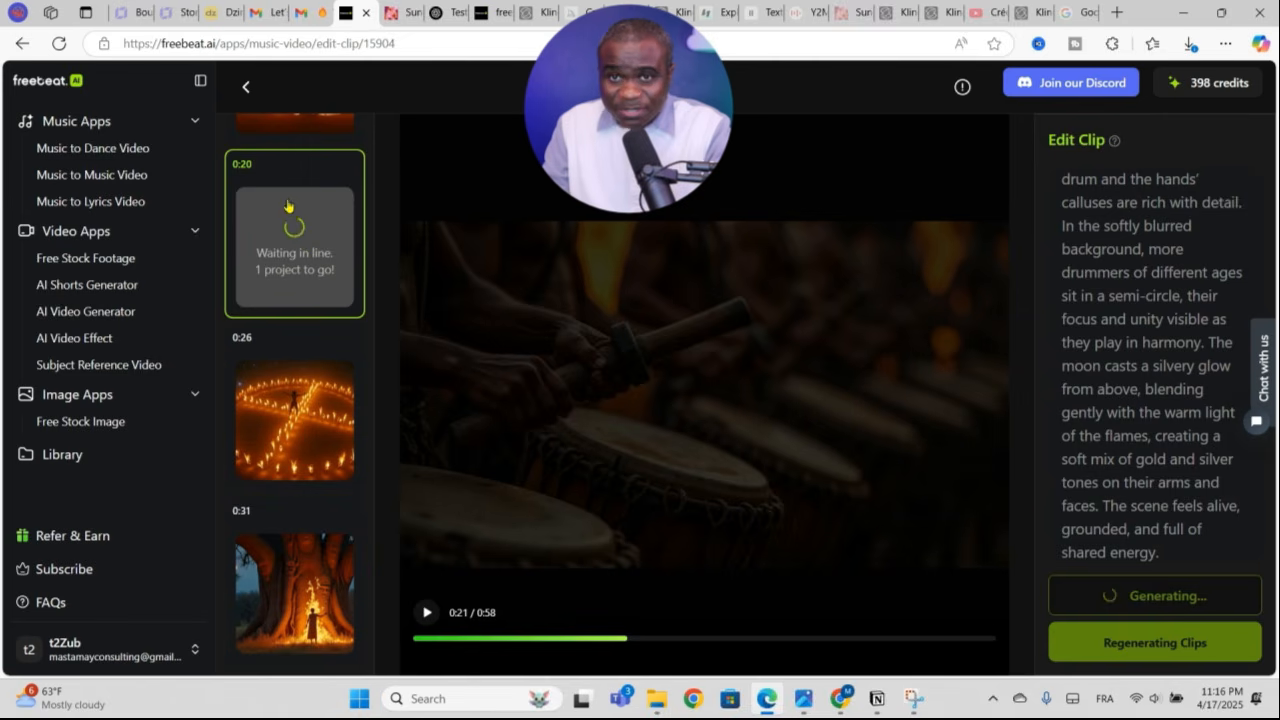
- Find the regenerated 0:10 dancer clip in the clip list and open it for review
scroll(293, 210, "up", 4)
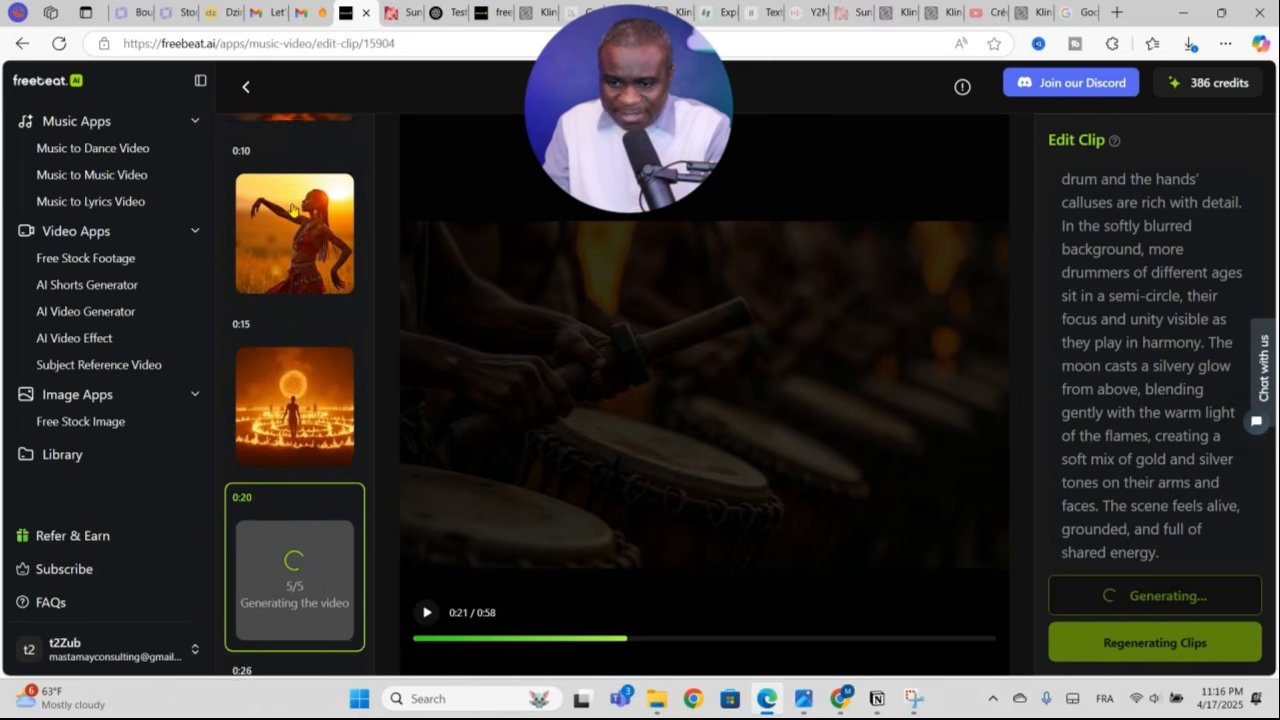
scroll(293, 210, "up", 3)
scroll(293, 215, "down", 2)
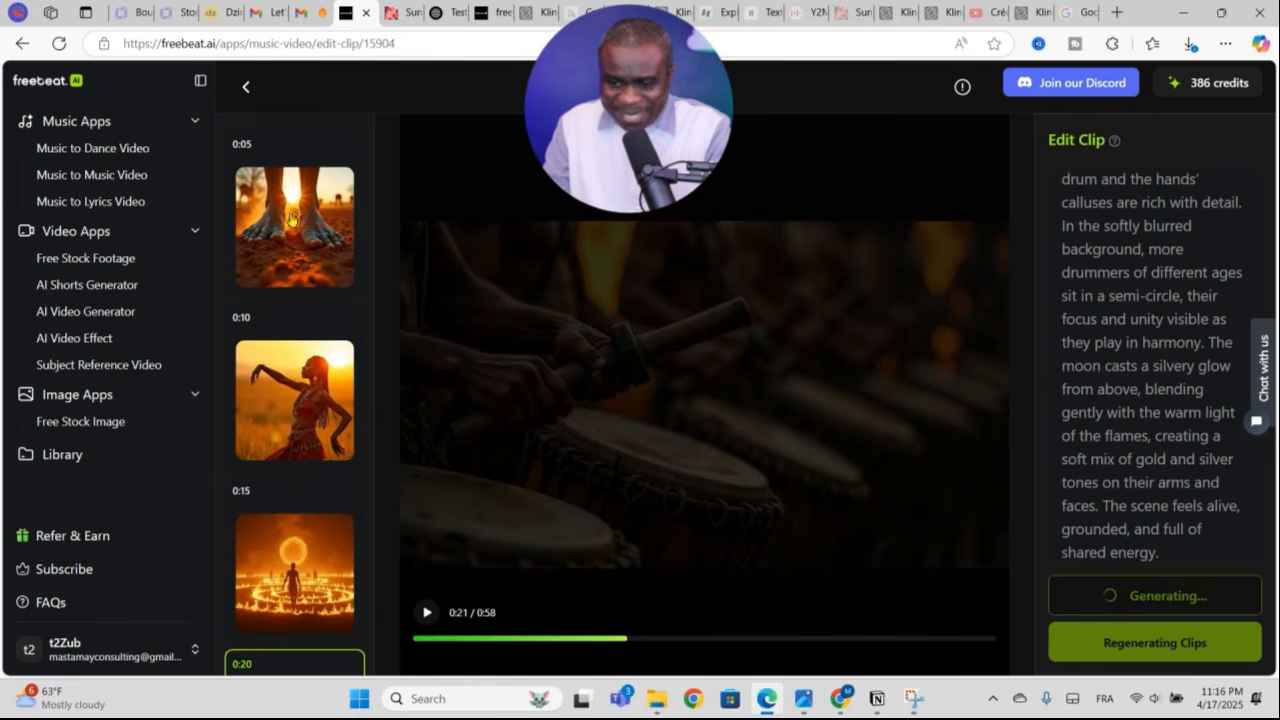
left_click(298, 405)
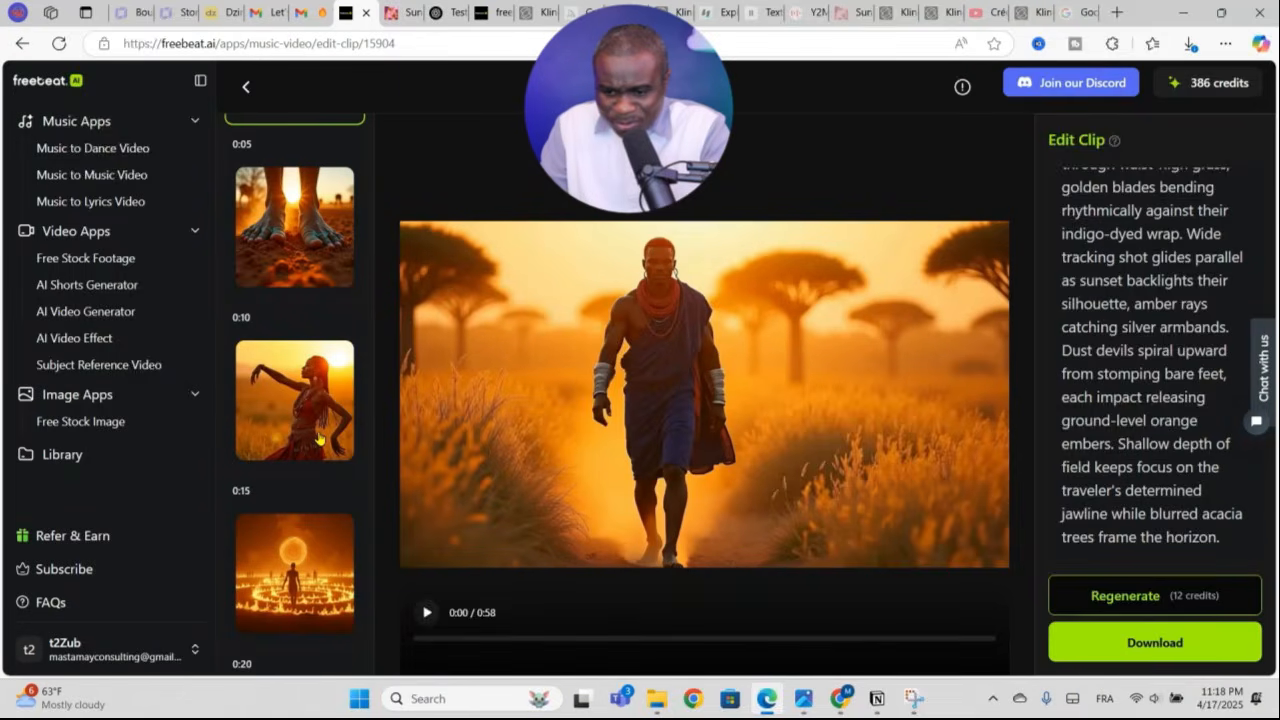
- Look over the regenerated 0:20 drum clip and open the 0:26 torch circle clip
scroll(318, 437, "down", 1)
scroll(318, 437, "down", 4)
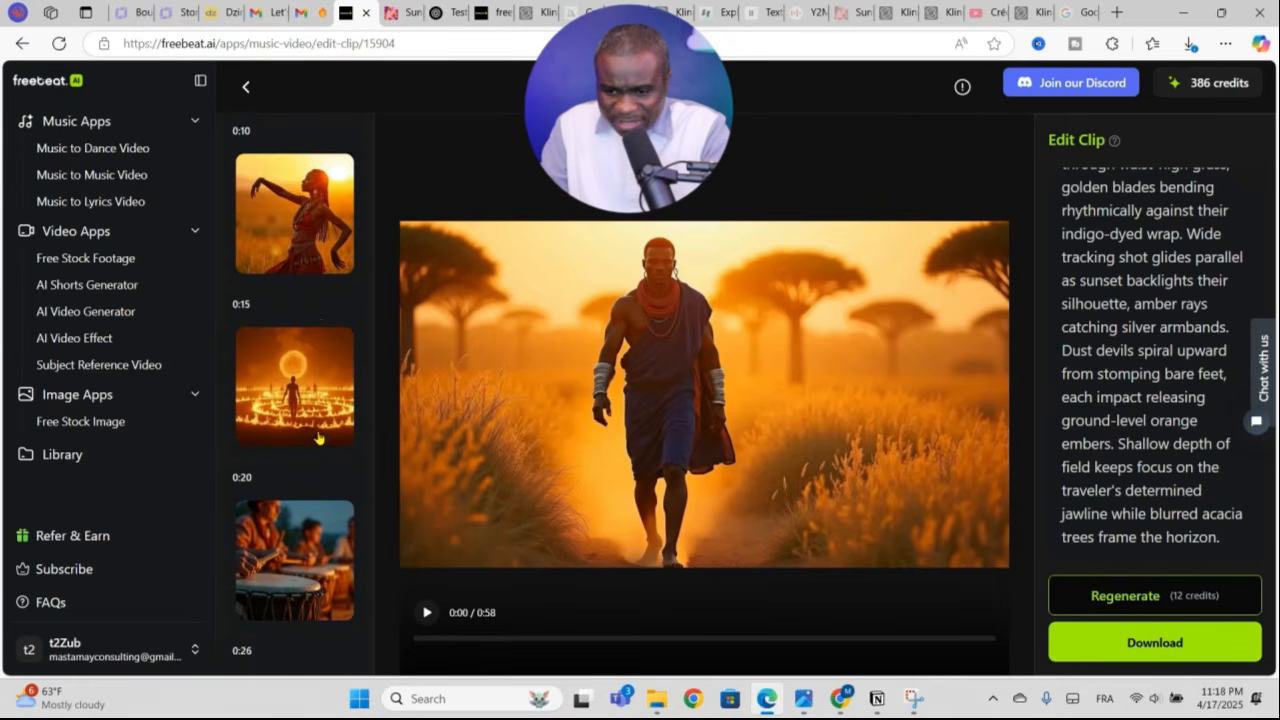
left_click(292, 329)
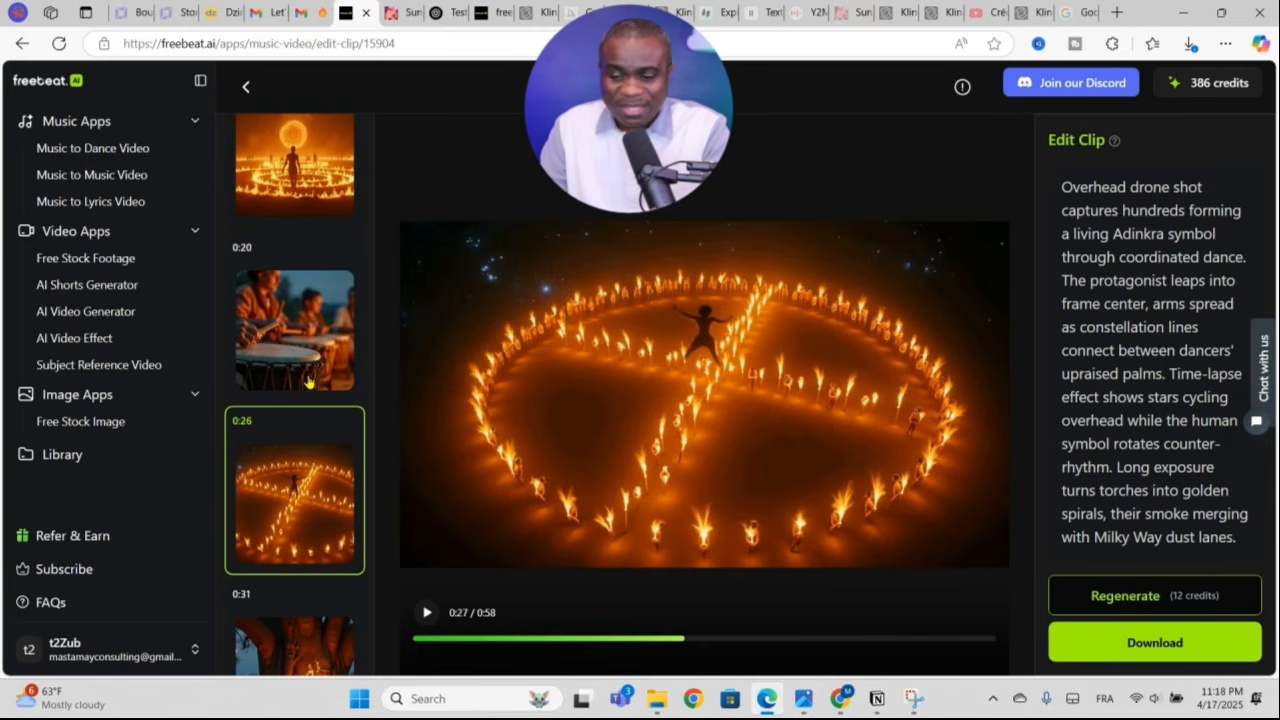
- Return to the 0:00 savanna walk clip and play the updated music video from the start, pausing at 0:25
scroll(298, 365, "up", 5)
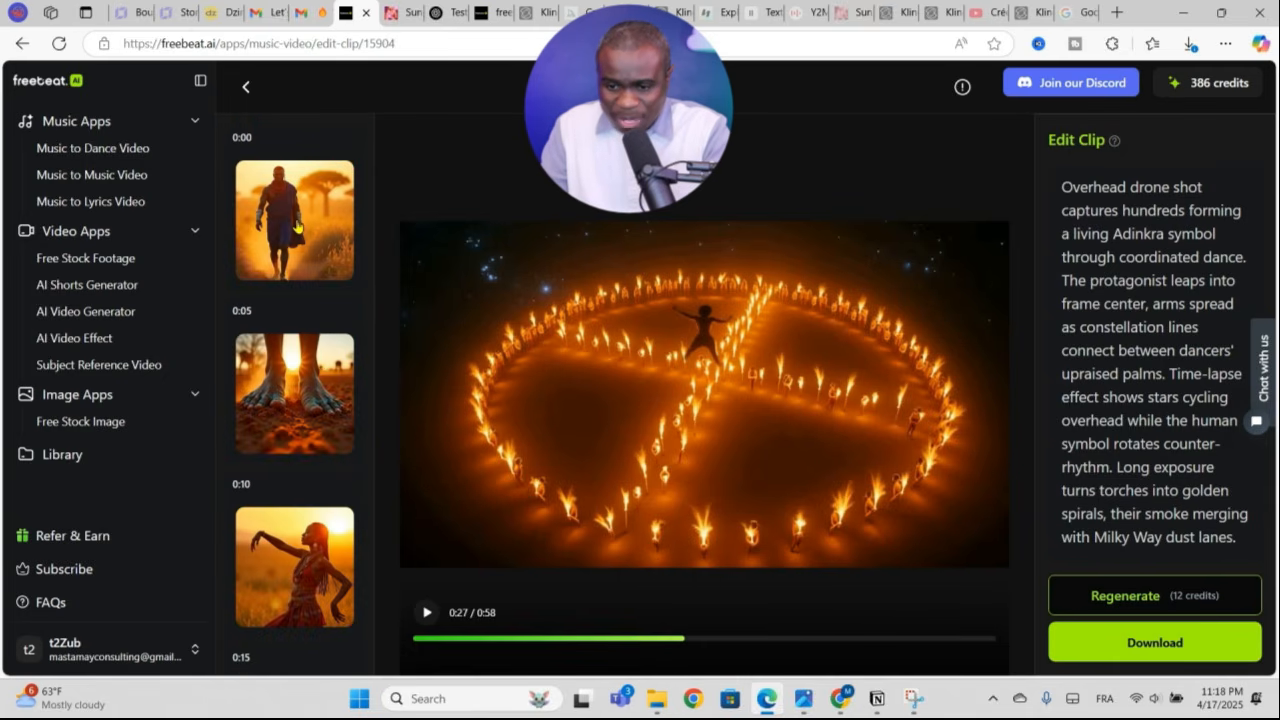
left_click(297, 228)
left_click(428, 613)
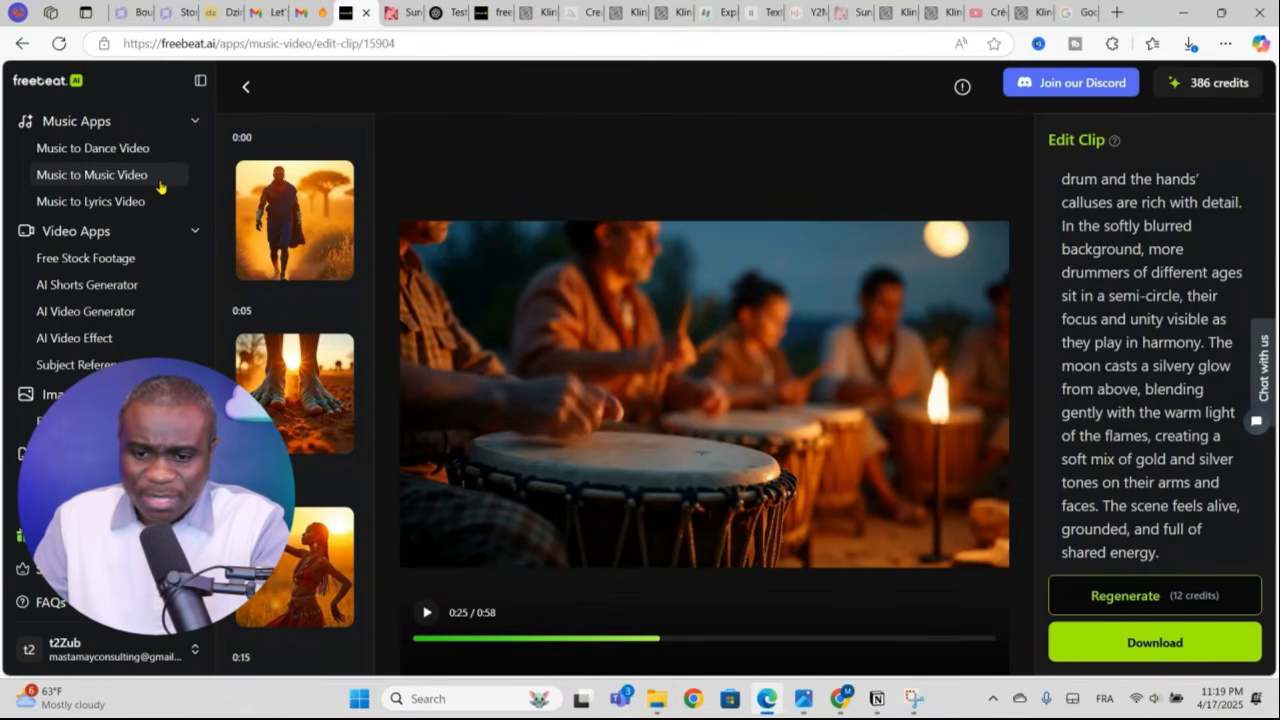
- Open the Music to Dance Video tool and load the song "Prends Ton Destin" from its copied link
left_click(106, 150)
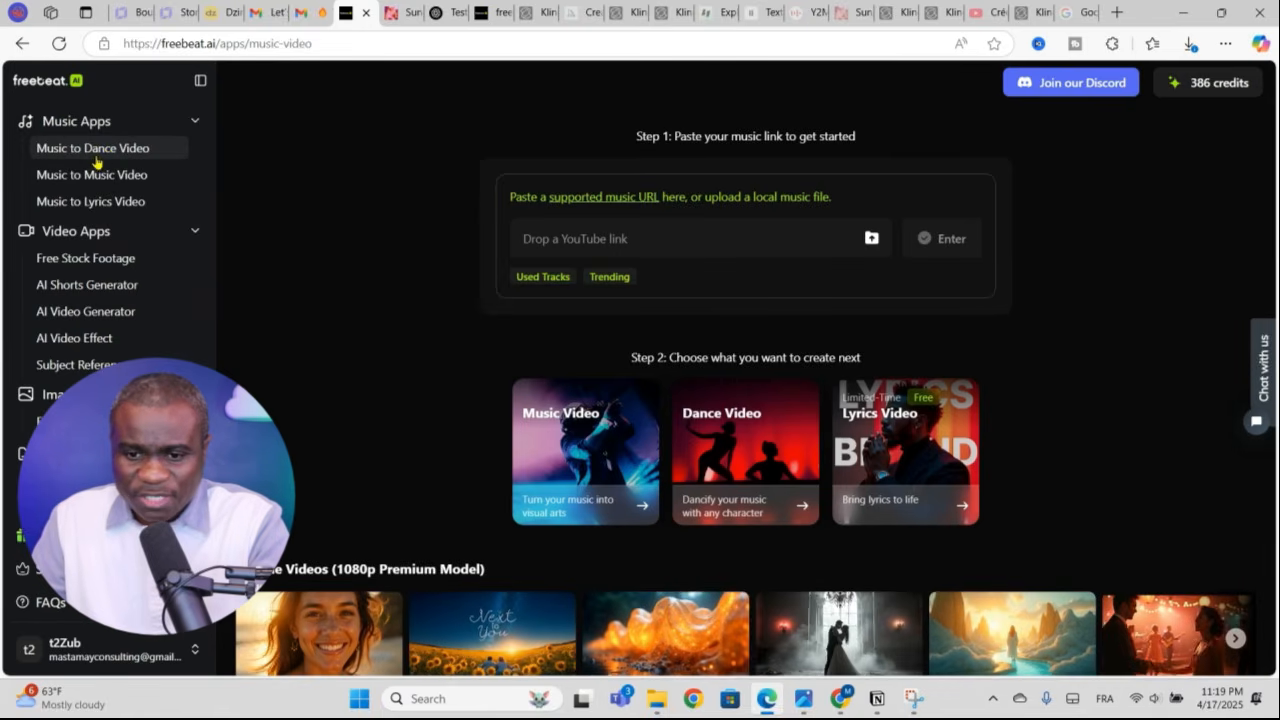
left_click(577, 250)
left_click(577, 250)
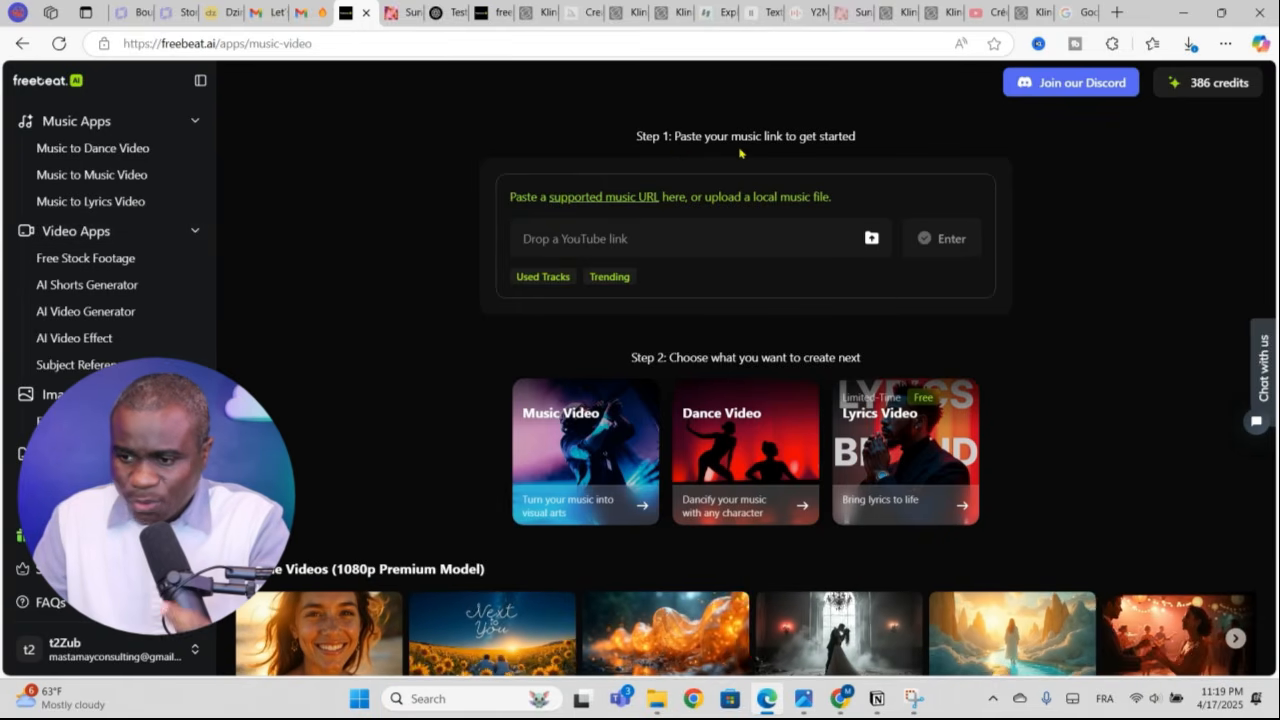
left_click(600, 256)
key("ctrl+Tab")
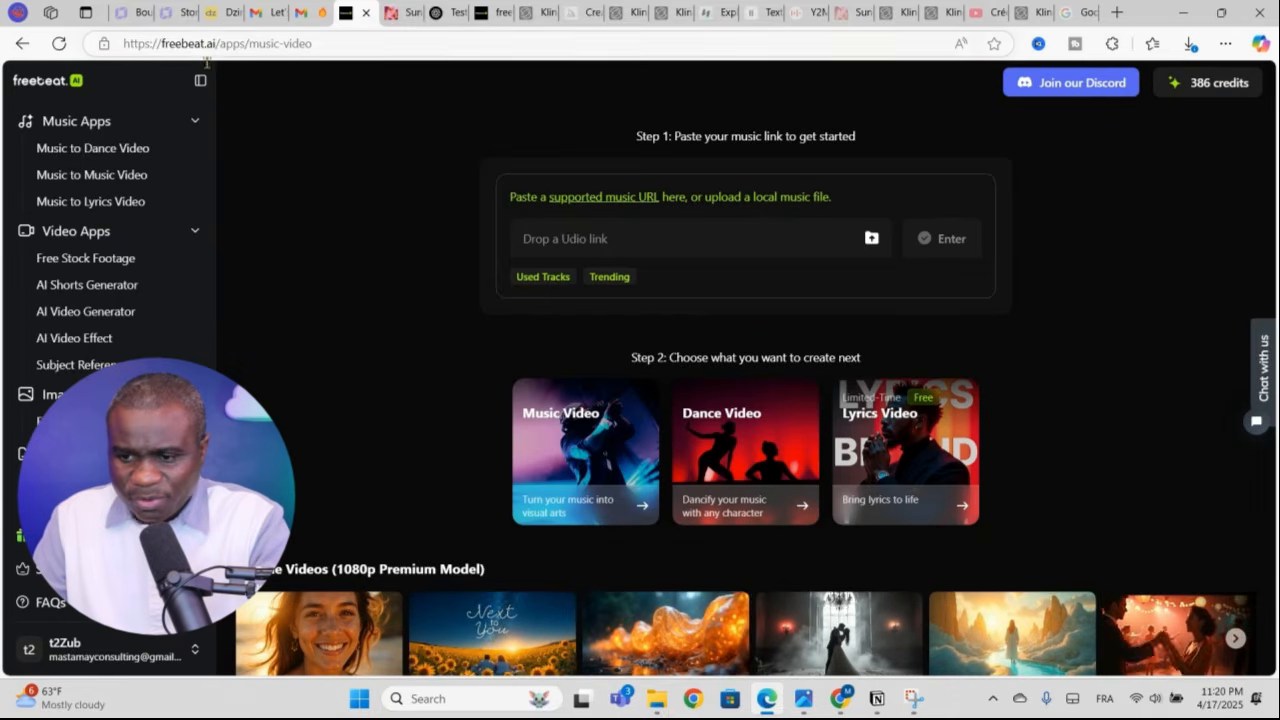
left_click(691, 244)
key("ctrl+v")
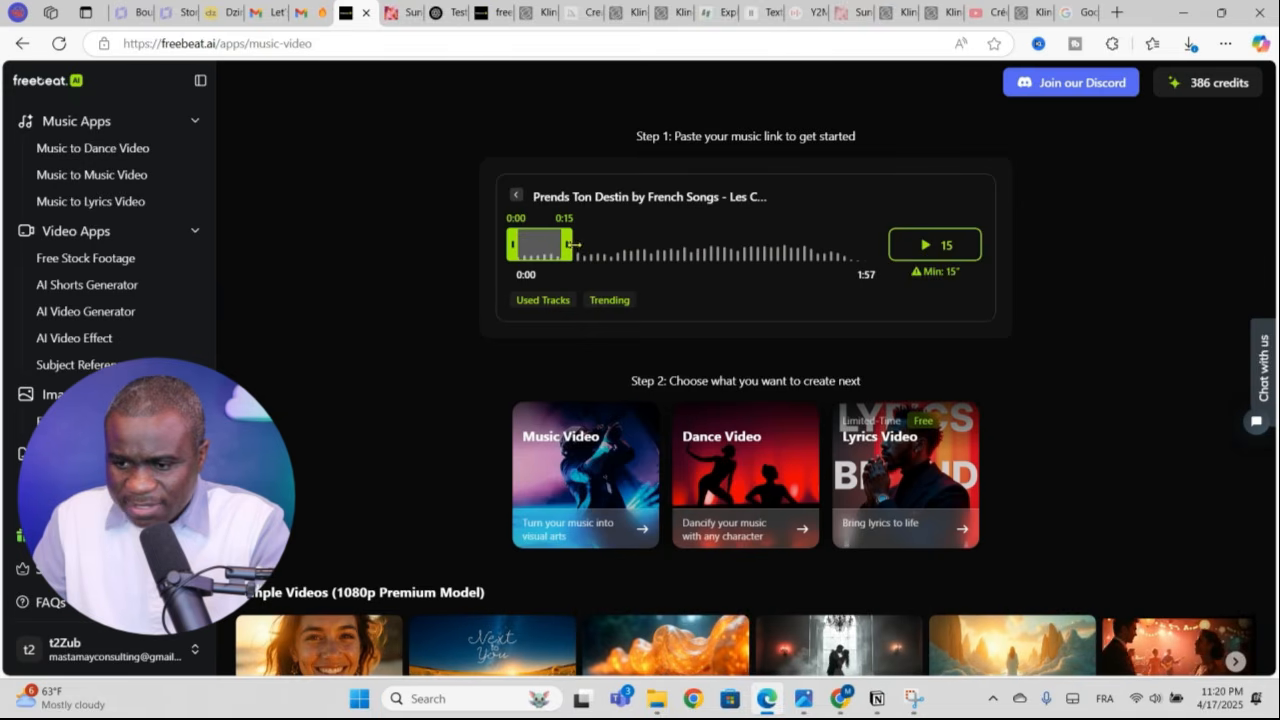
- Extend the song selection to 0:00–0:46 and open the dance video setup
left_click_drag(574, 244, 665, 256)
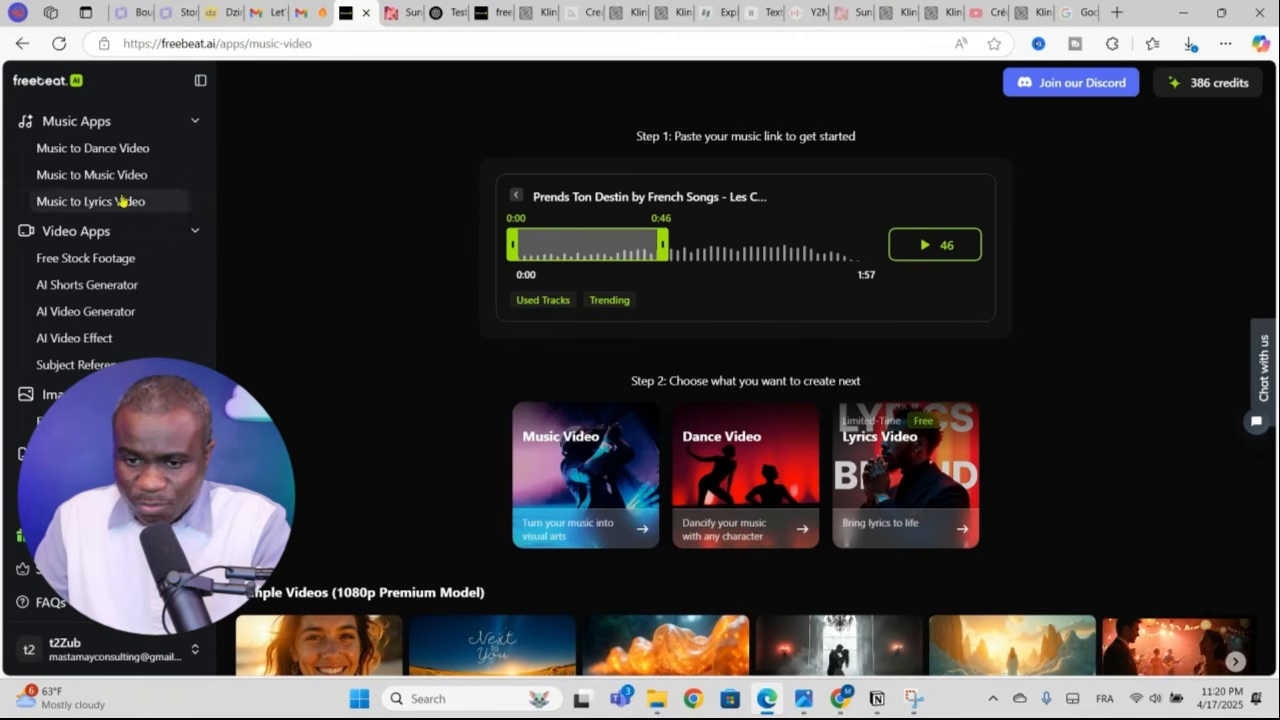
left_click(748, 528)
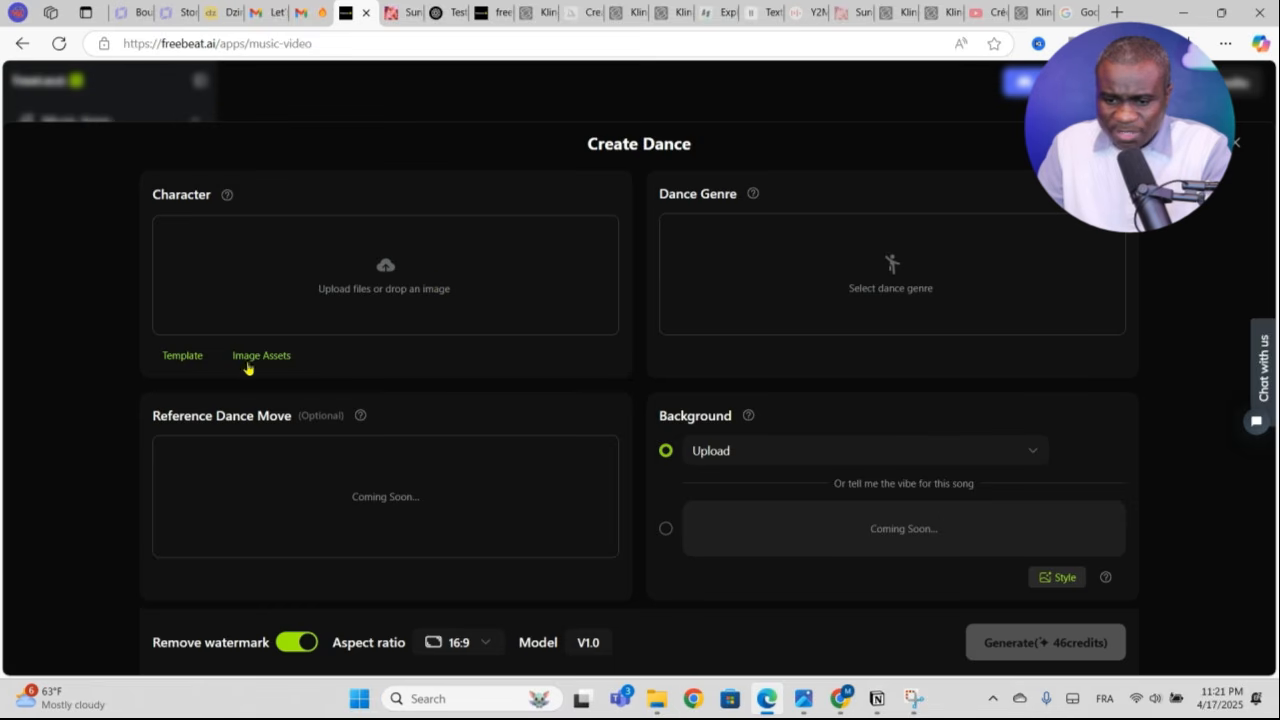
- Check the character templates in freebeat and review the image of the woman with a guitar in ChatGPT
left_click(183, 356)
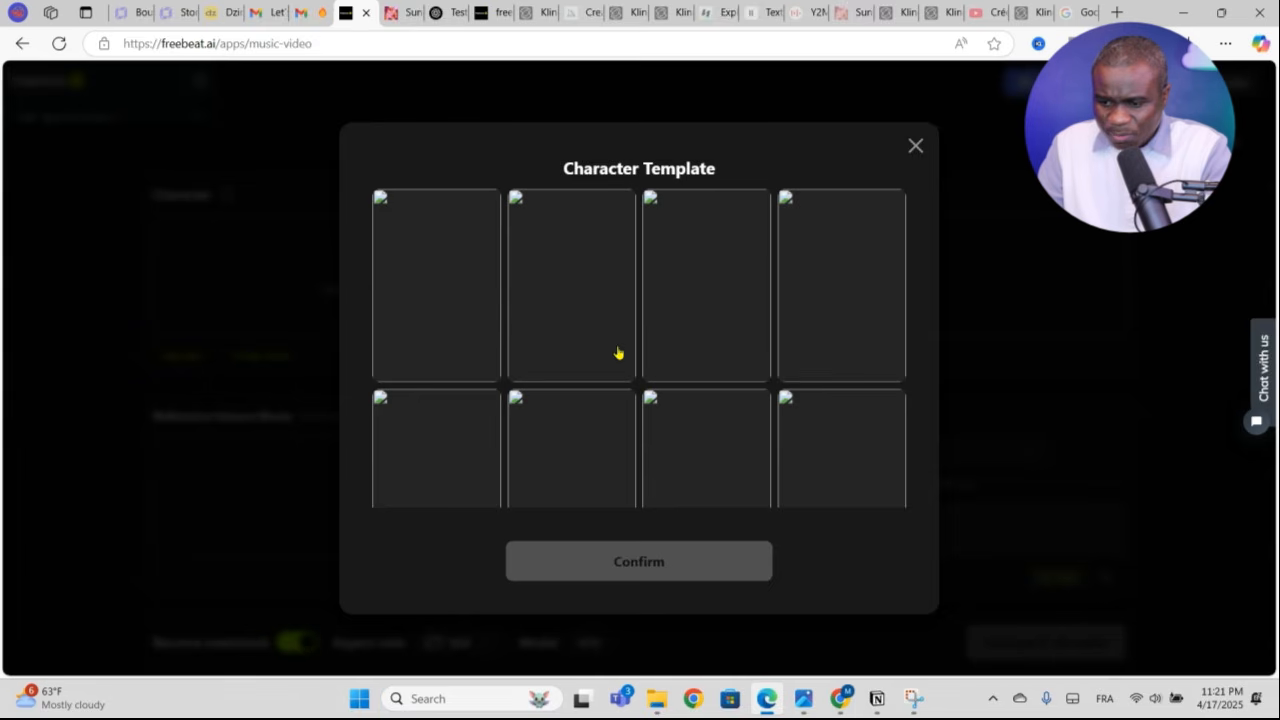
left_click(916, 147)
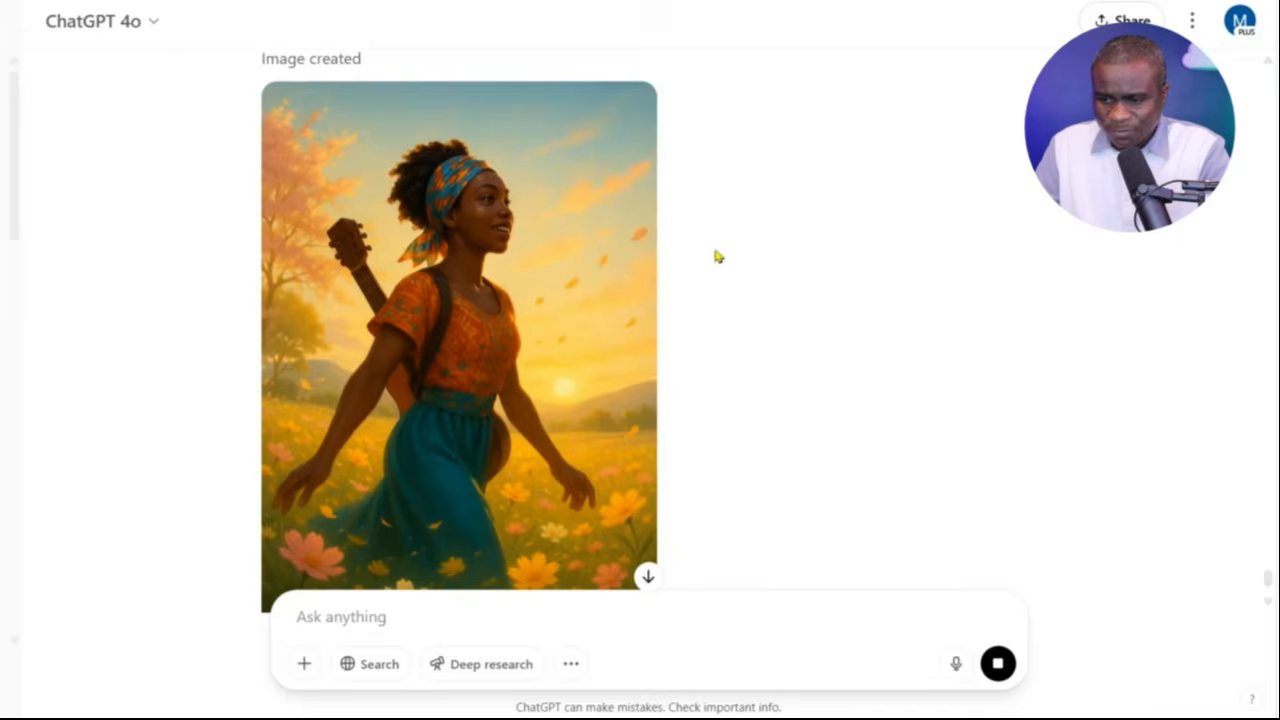
scroll(718, 258, "down", 2)
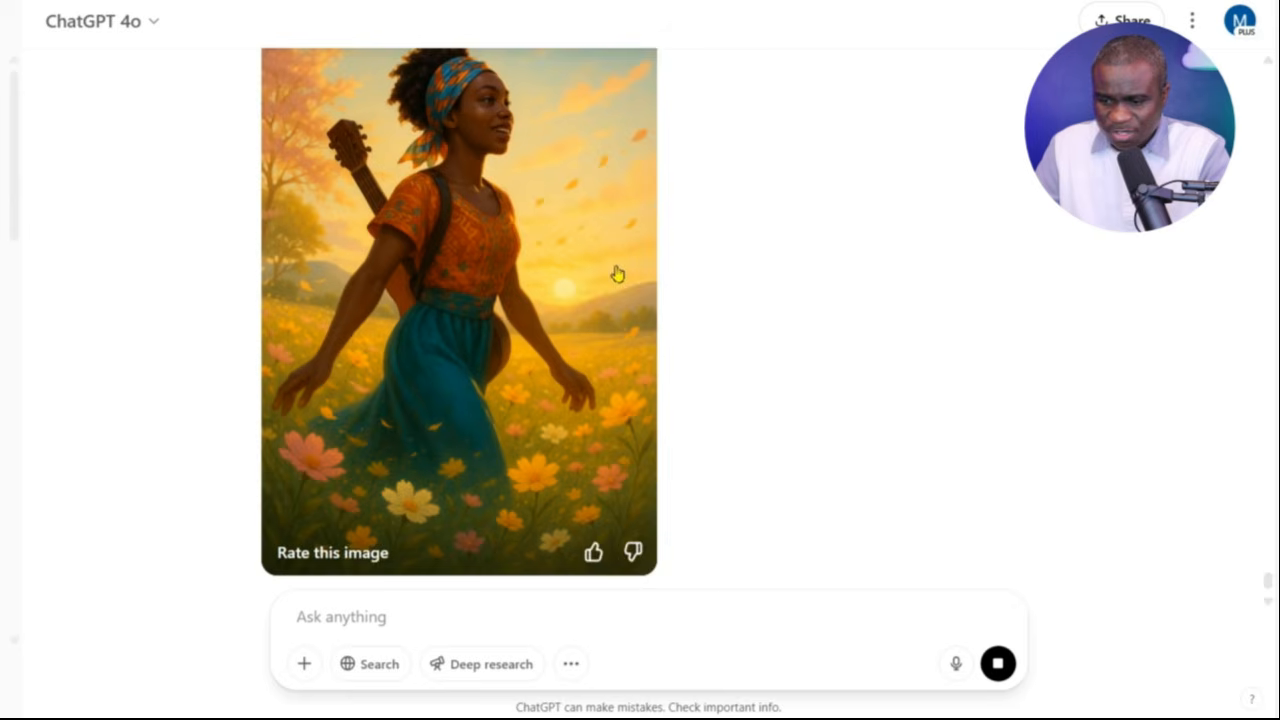
scroll(617, 274, "up", 1)
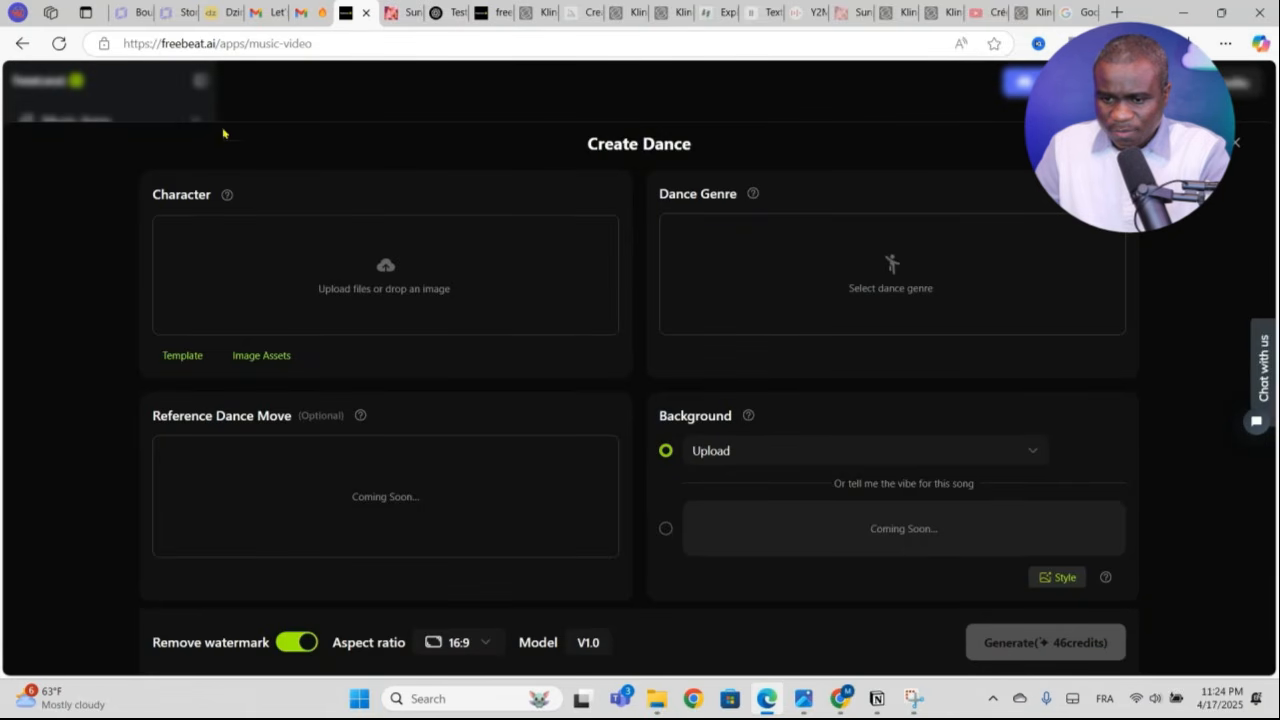
- Upload the image "Personage test" from the Freebeat folder as the dance character in freebeat
left_click(388, 275)
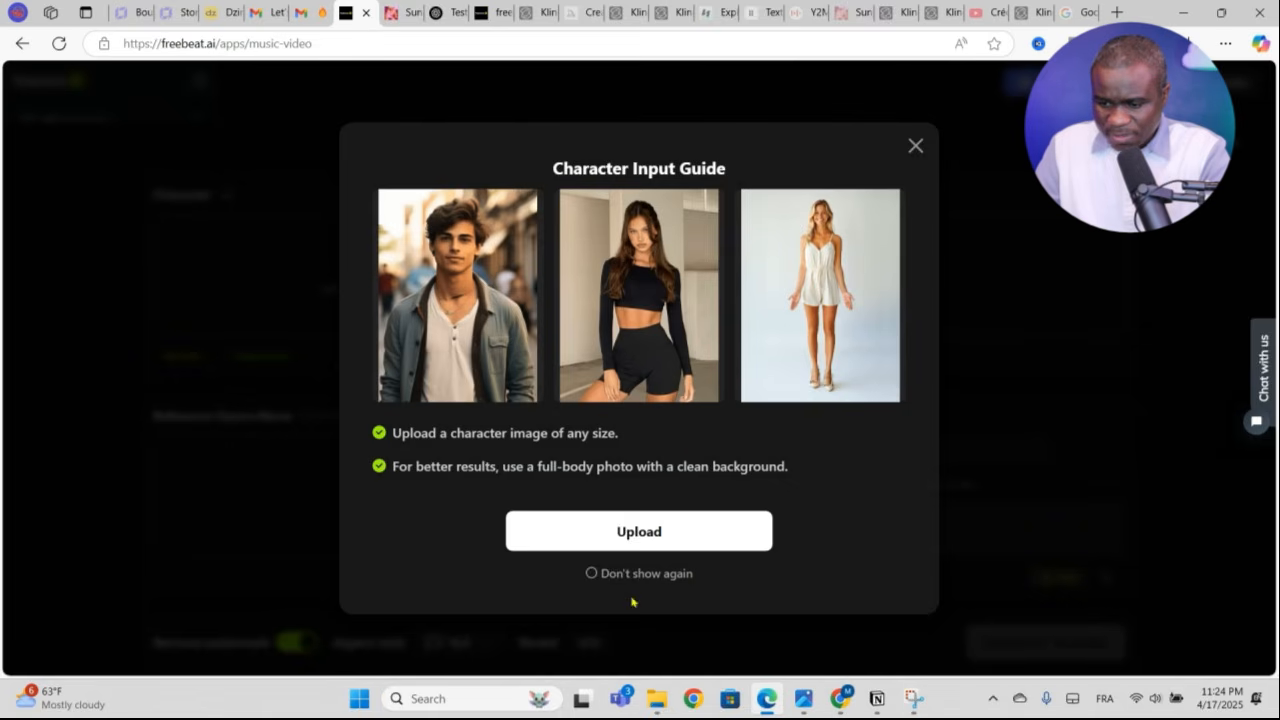
left_click(641, 533)
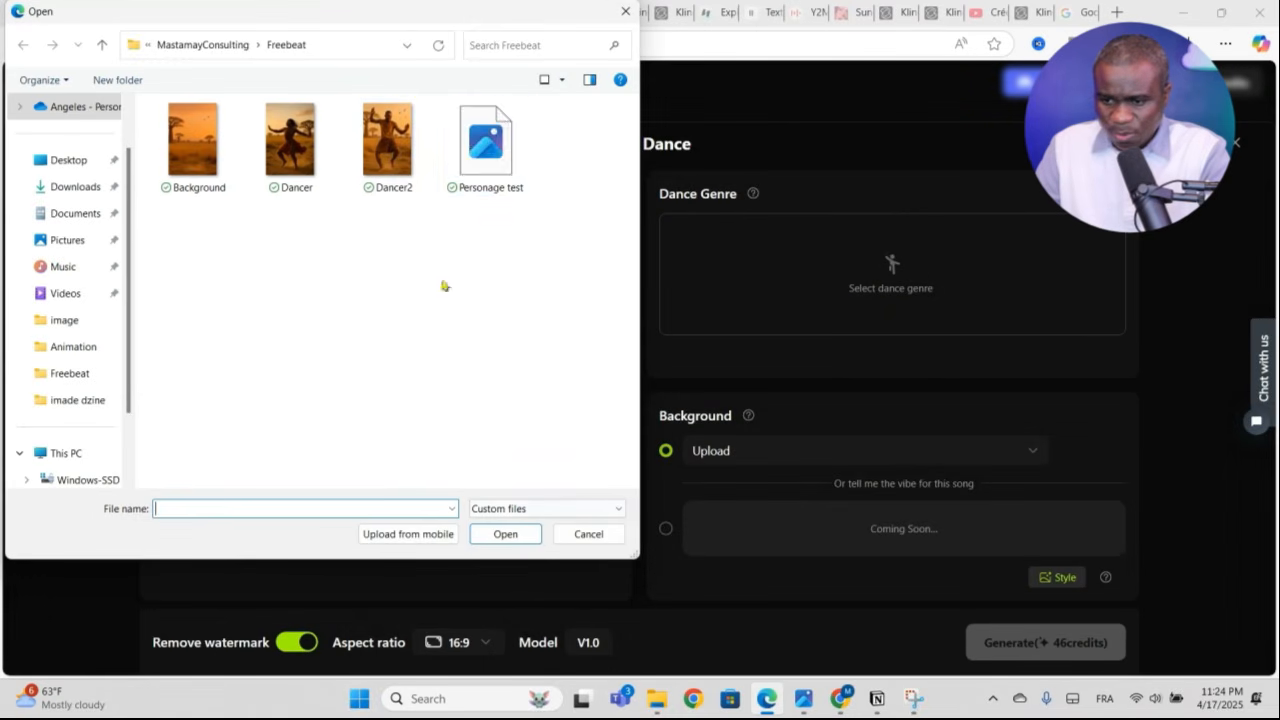
left_click(478, 145)
left_click(500, 535)
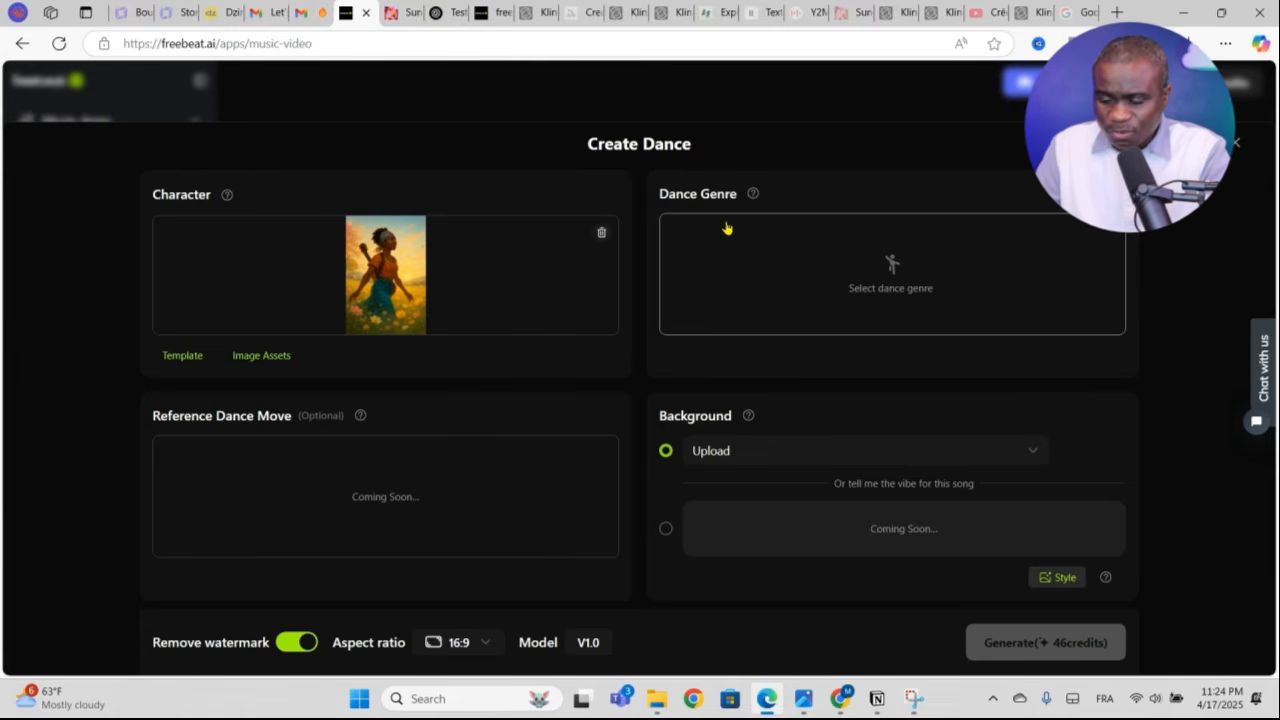
- Choose Locking as the dance genre
left_click(874, 265)
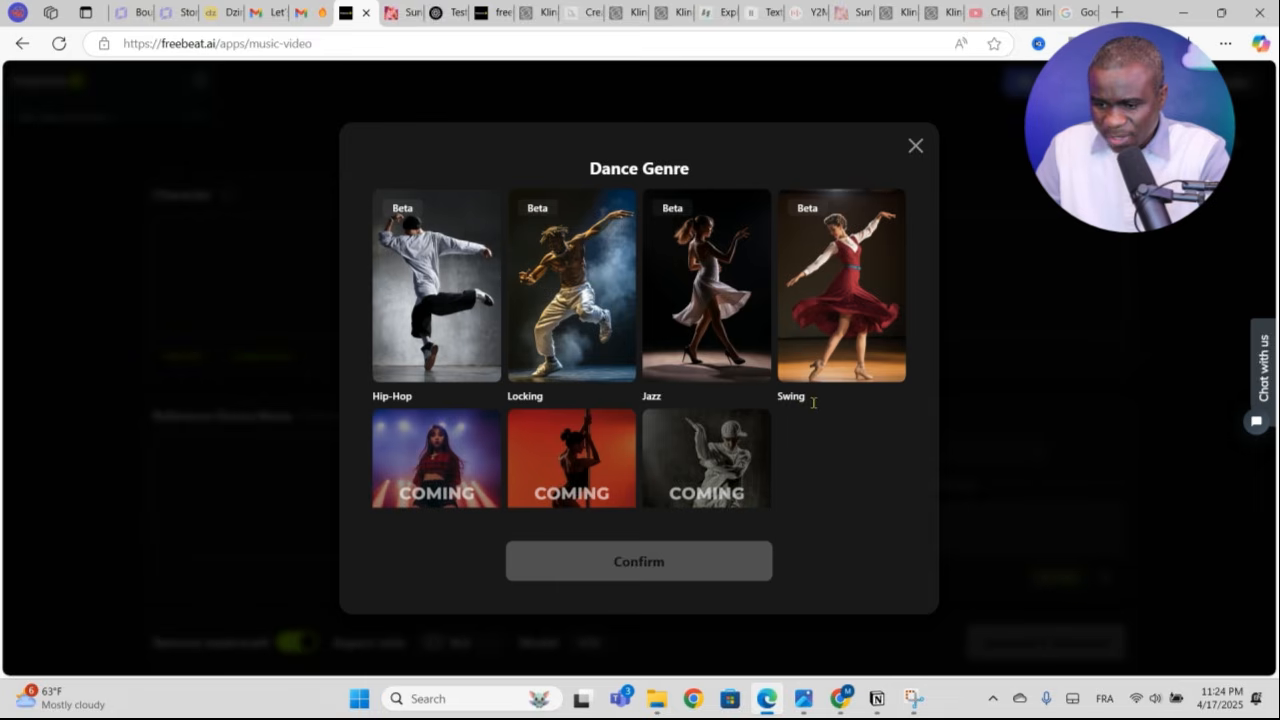
left_click(562, 320)
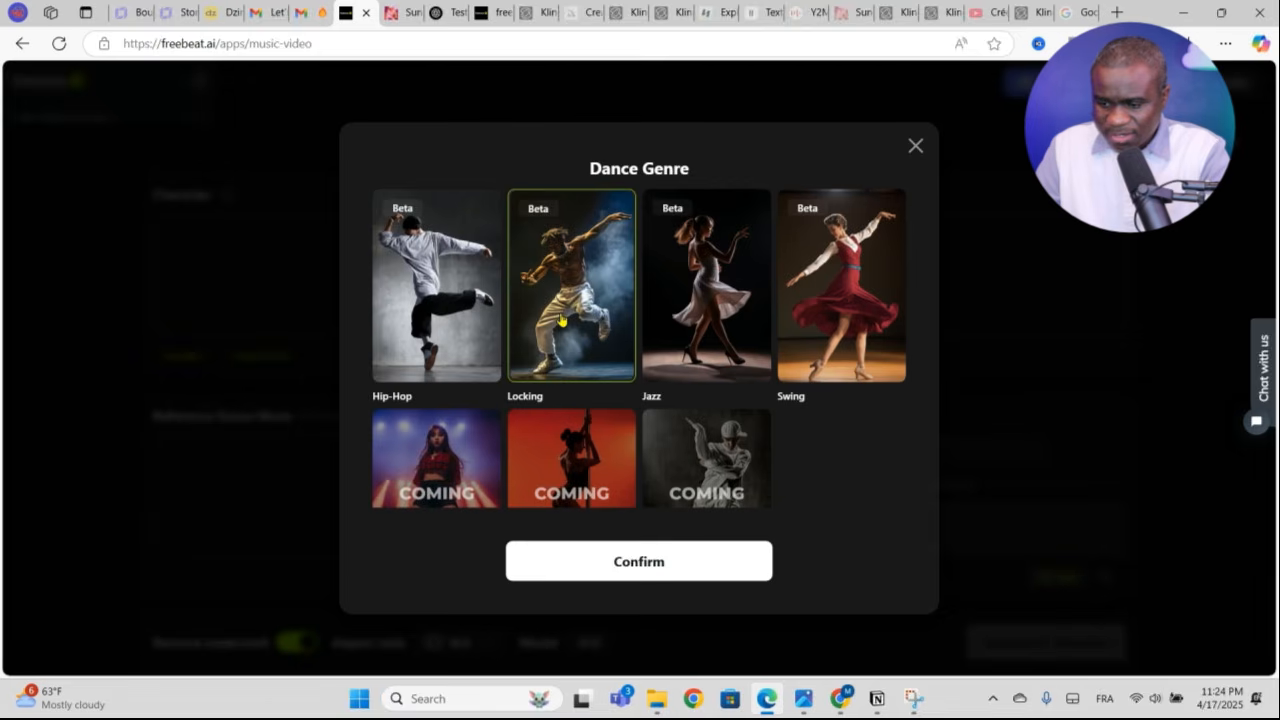
left_click(631, 563)
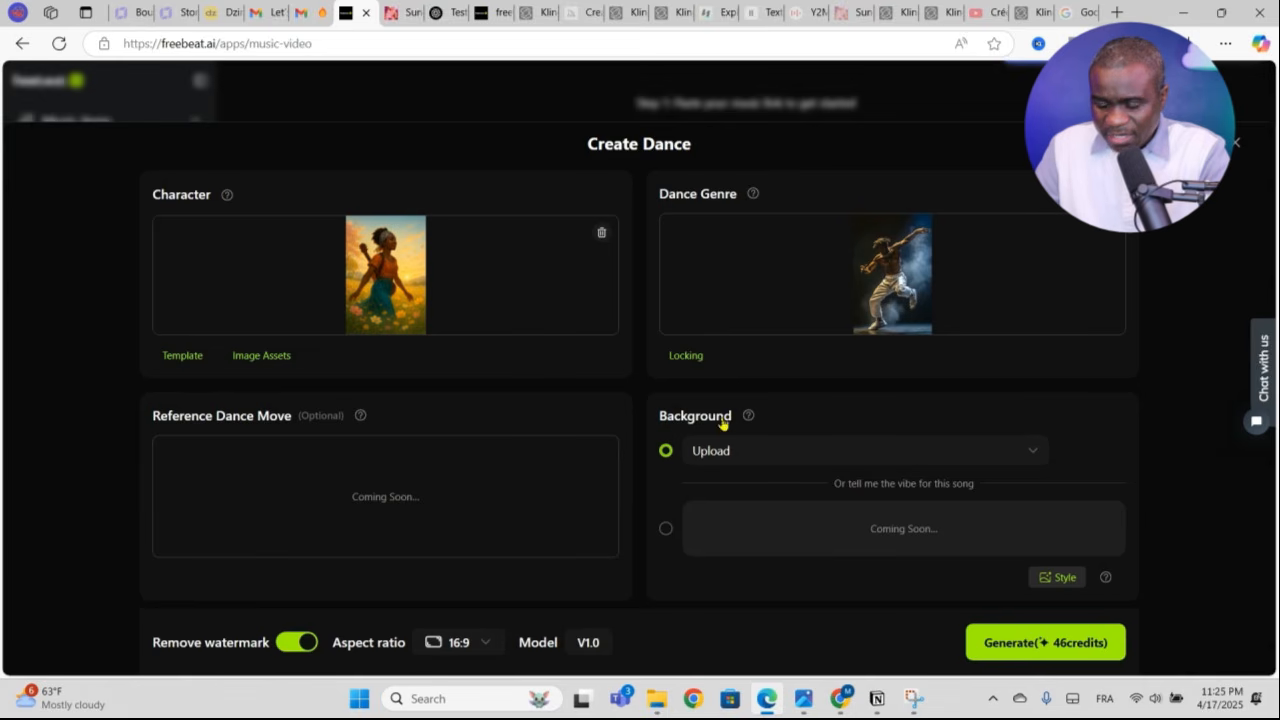
- Set the background to White and generate the dance video at the 16:9 aspect ratio
left_click(805, 452)
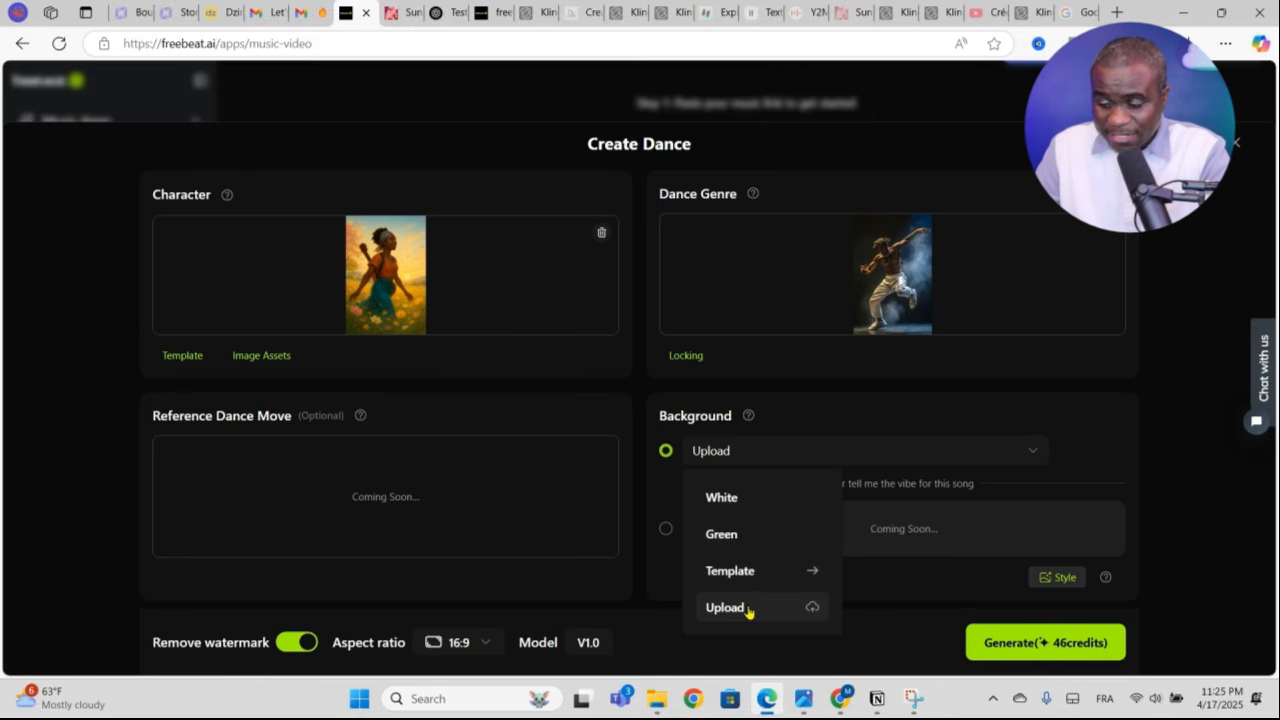
left_click(735, 500)
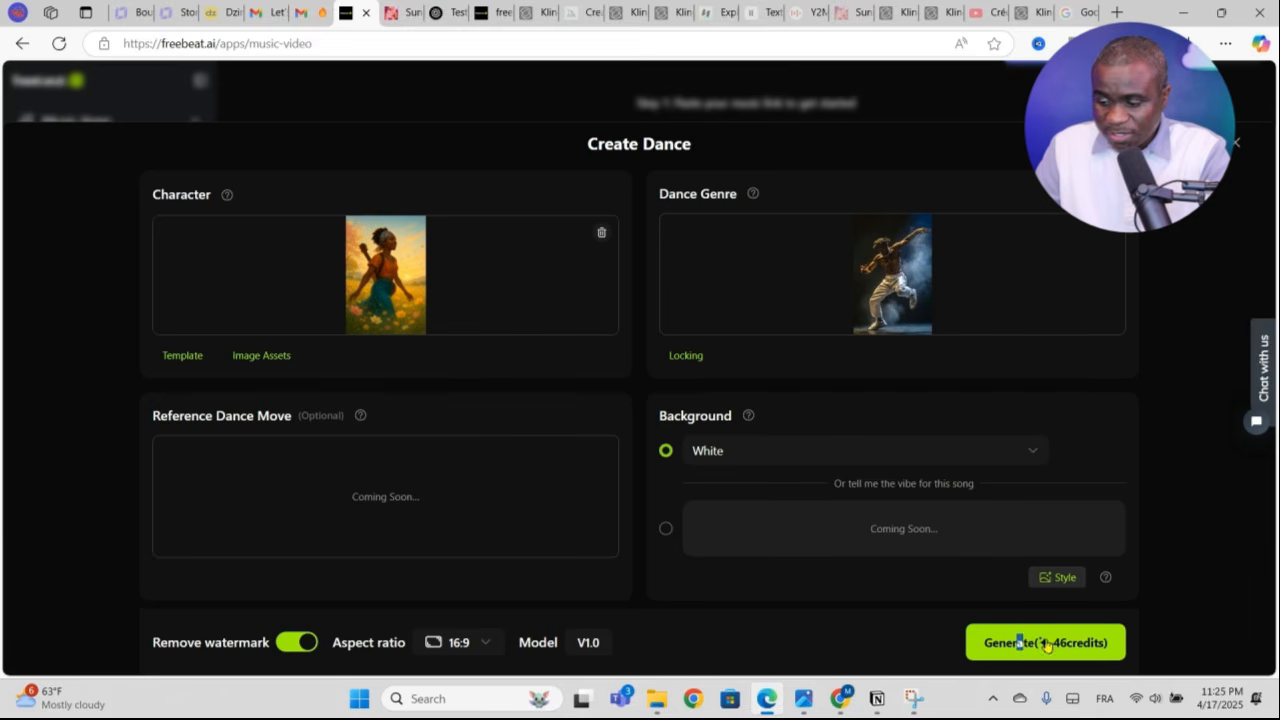
left_click_drag(1053, 630, 1170, 603)
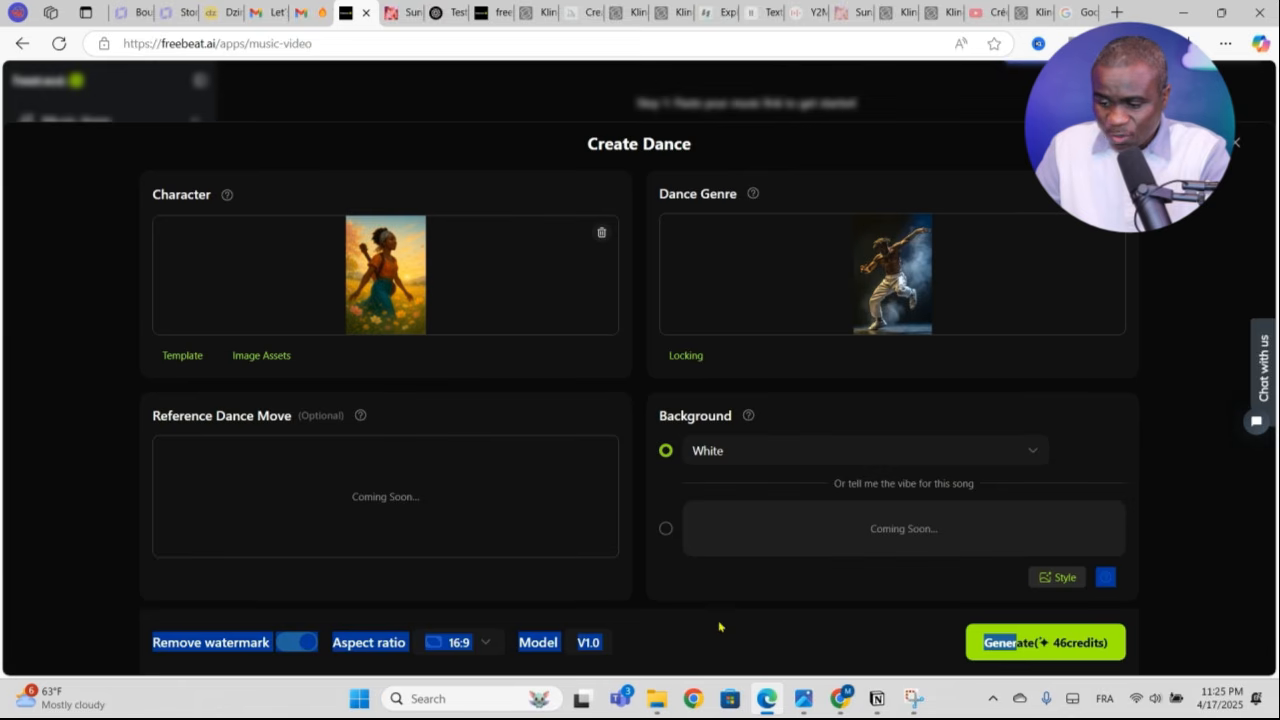
left_click(1182, 483)
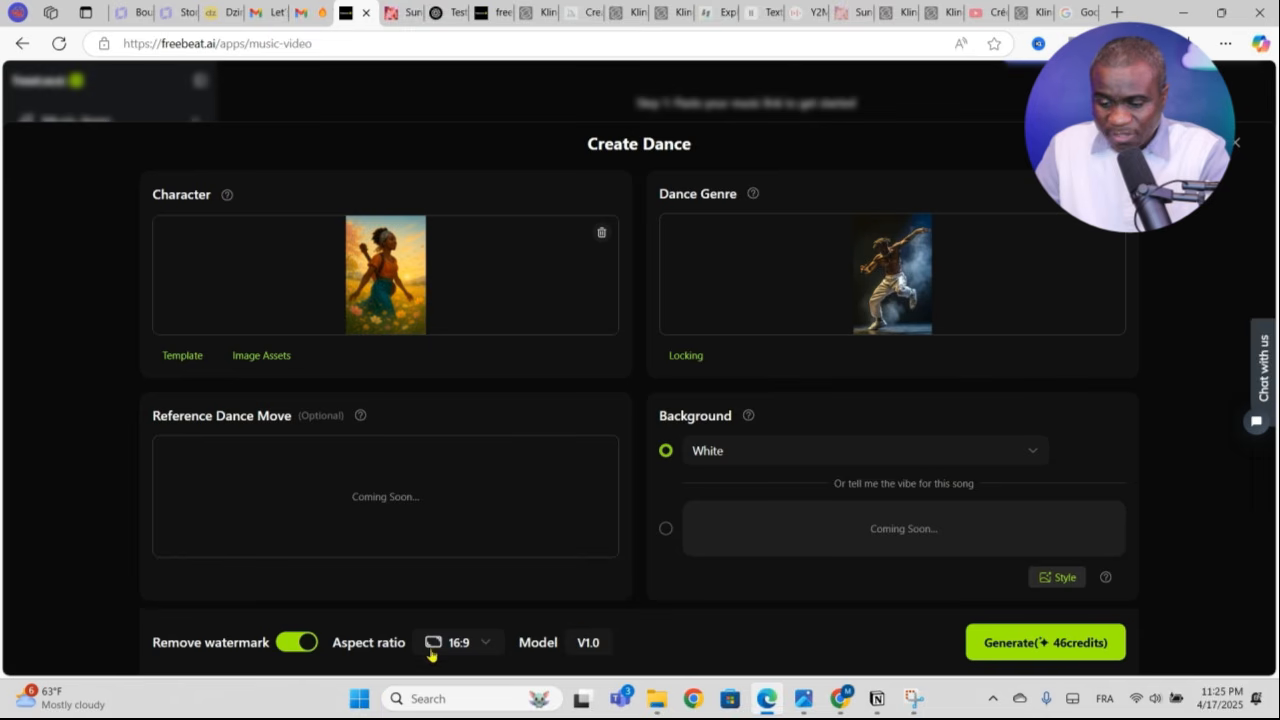
left_click(488, 644)
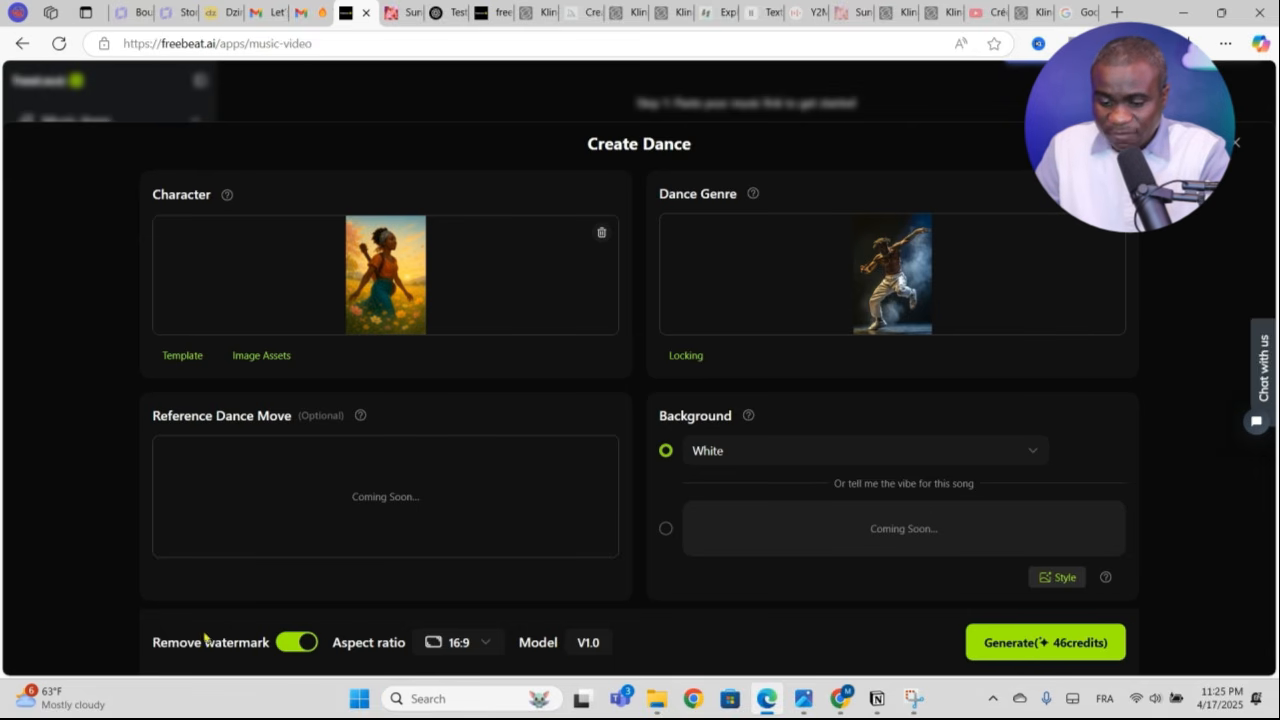
left_click(1058, 643)
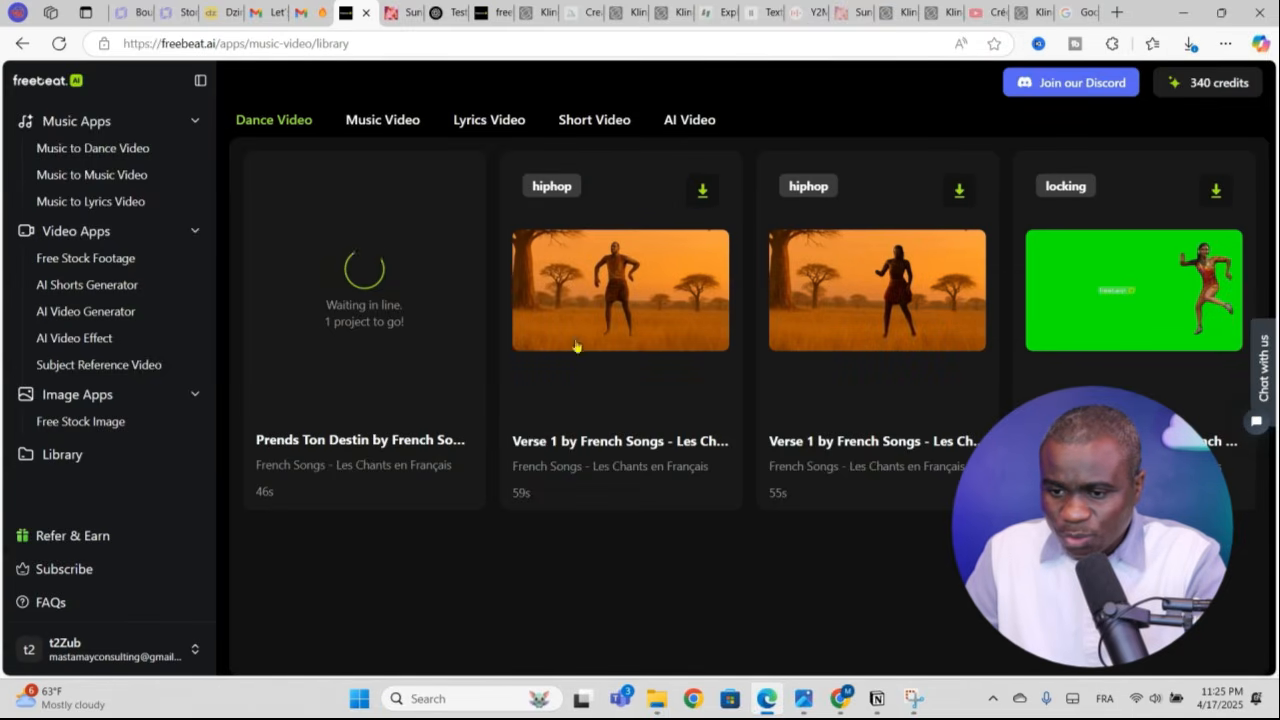
- Browse the music and lyrics videos in the library and return to the dance videos
left_click(398, 122)
left_click(499, 122)
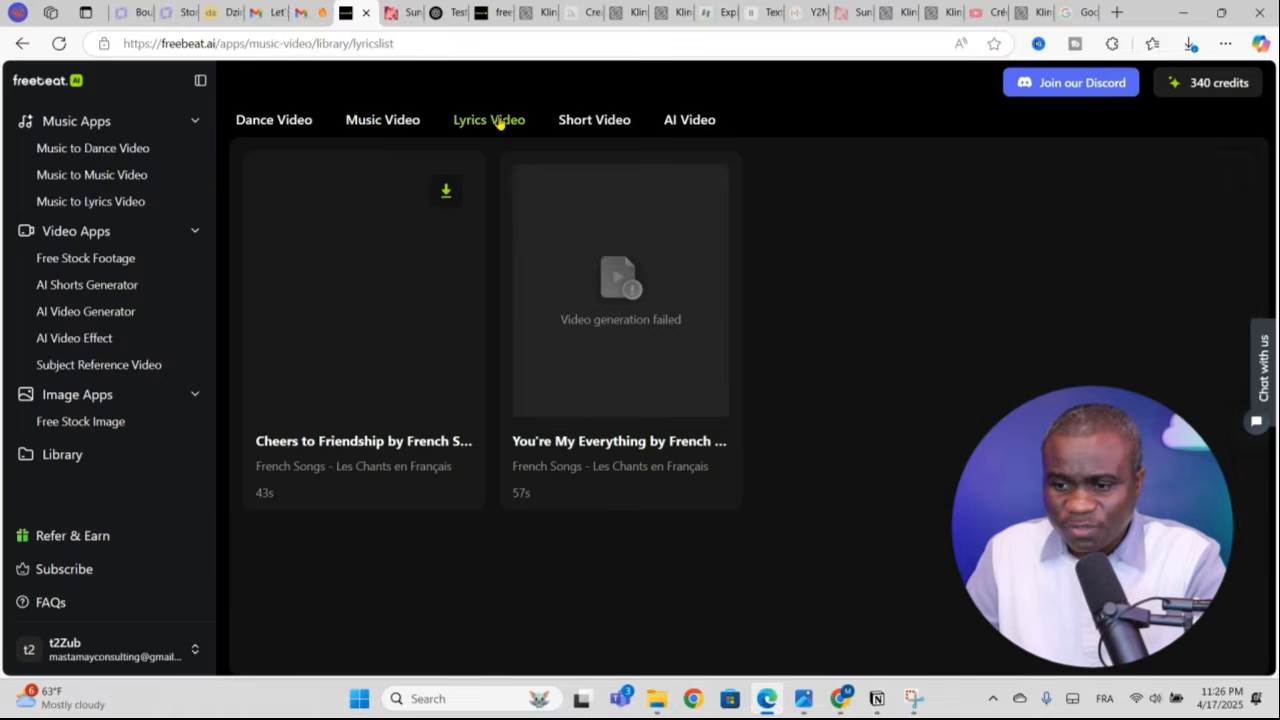
left_click(407, 122)
left_click(281, 124)
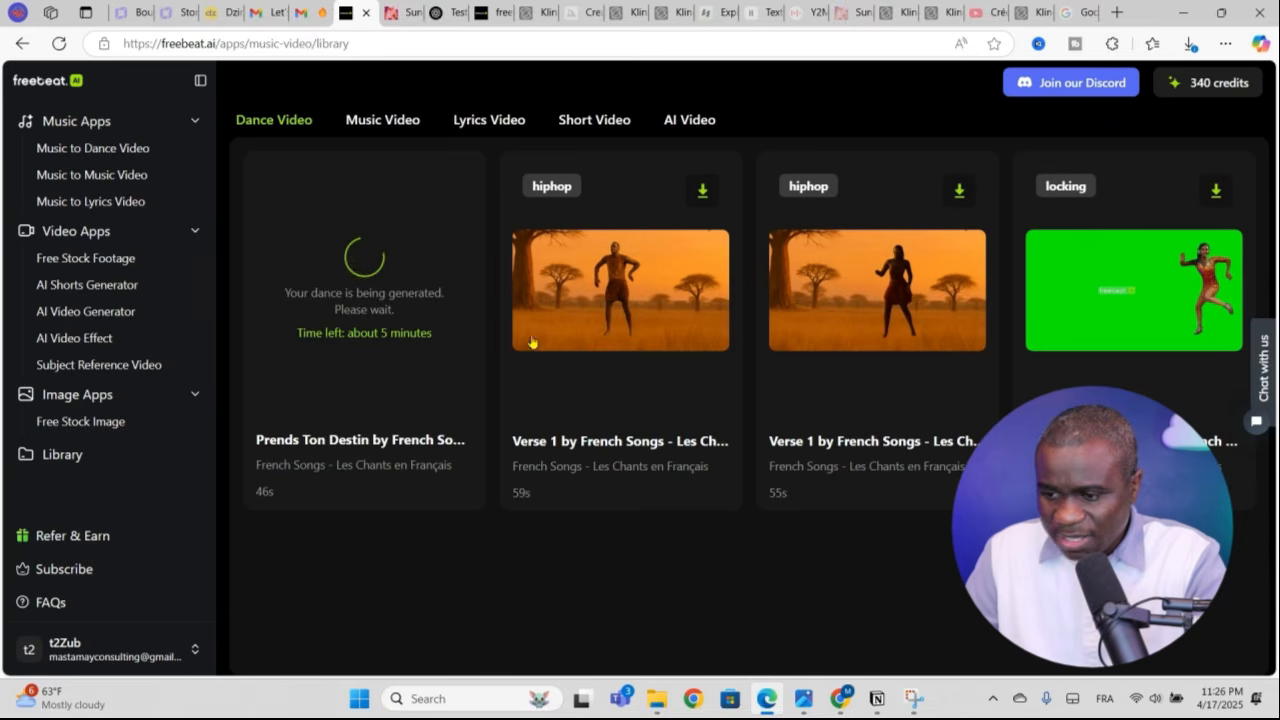
- Play the 55-second hip-hop dance video "Verse 1" at a lower volume and pause it at 0:40
left_click(840, 290)
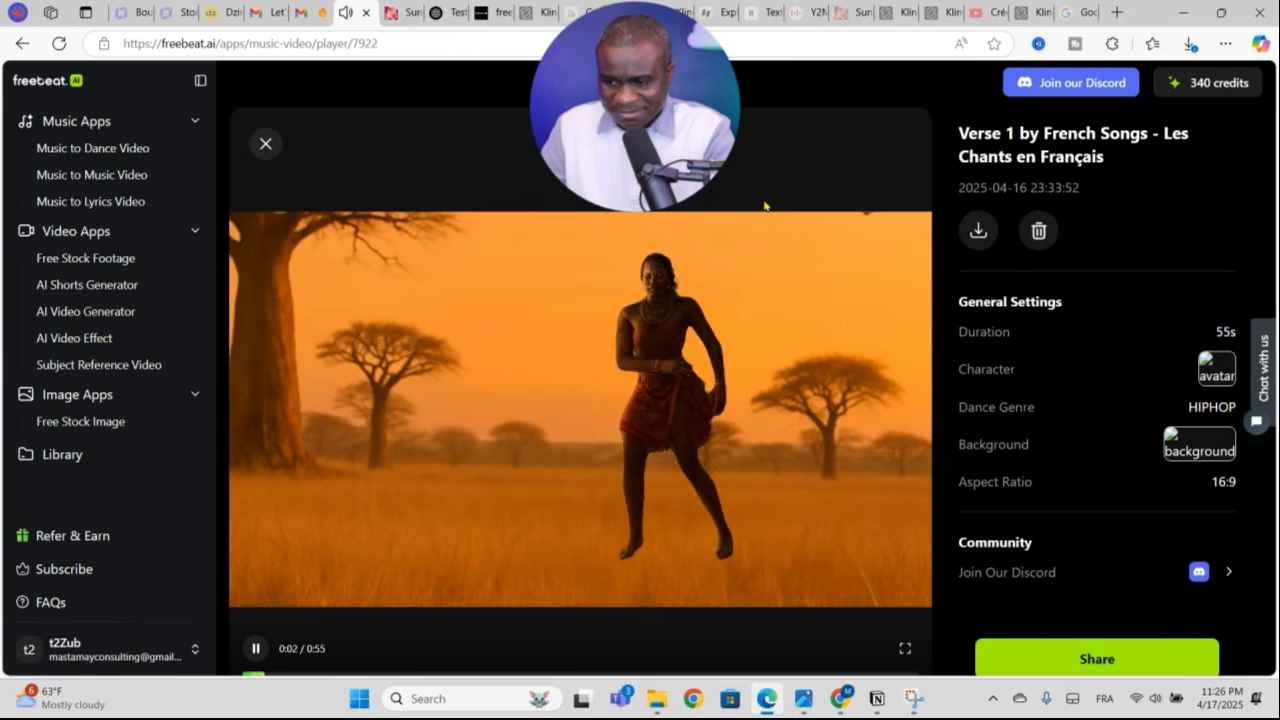
key("XF86AudioLowerVolume")
key("XF86AudioLowerVolume")
key("XF86AudioLowerVolume")
key("XF86AudioLowerVolume")
key("XF86AudioLowerVolume")
key("XF86AudioLowerVolume")
key("XF86AudioLowerVolume")
key("XF86AudioLowerVolume")
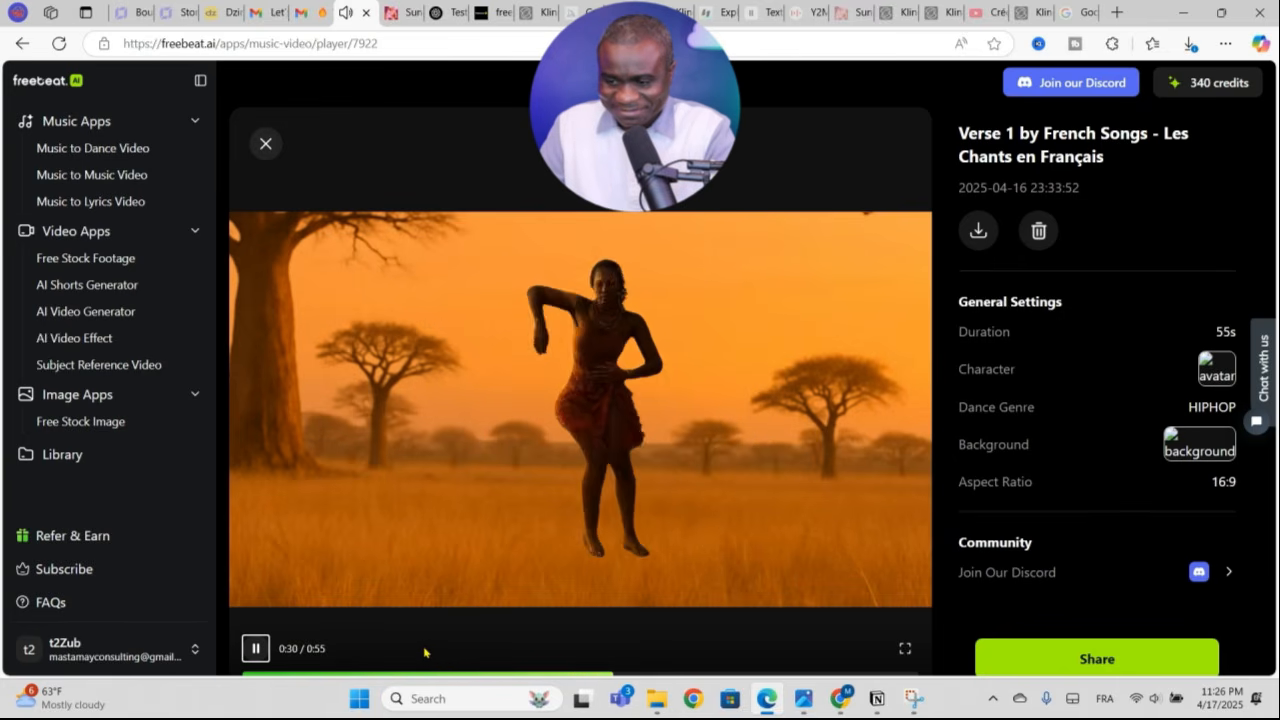
left_click(258, 649)
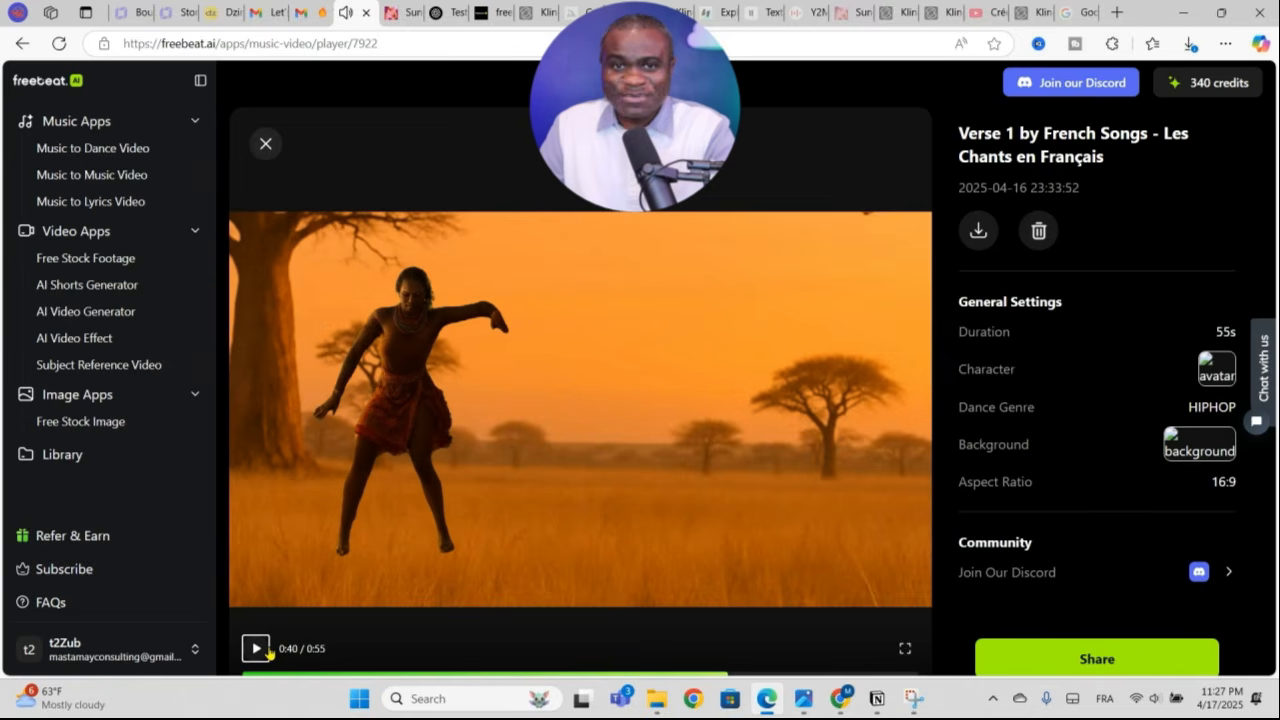